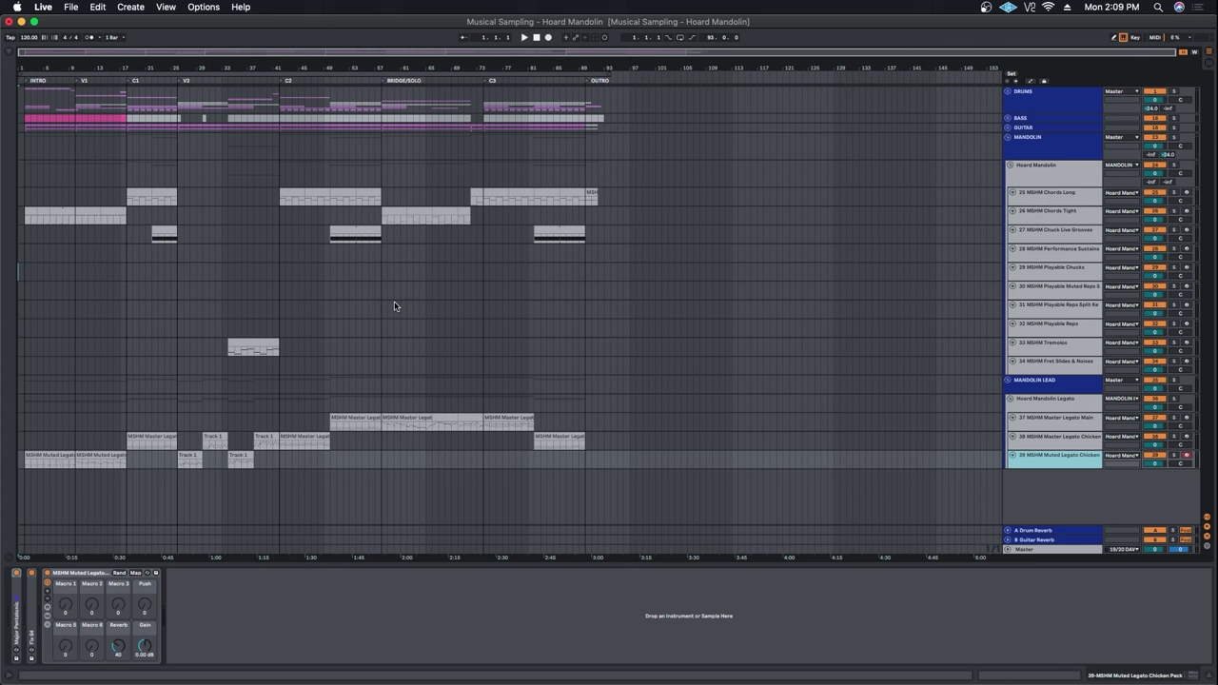
# Step: Solo the MSHM Master Legato Main track and play its bridge clip from bar 58
pyautogui.click(395, 306)
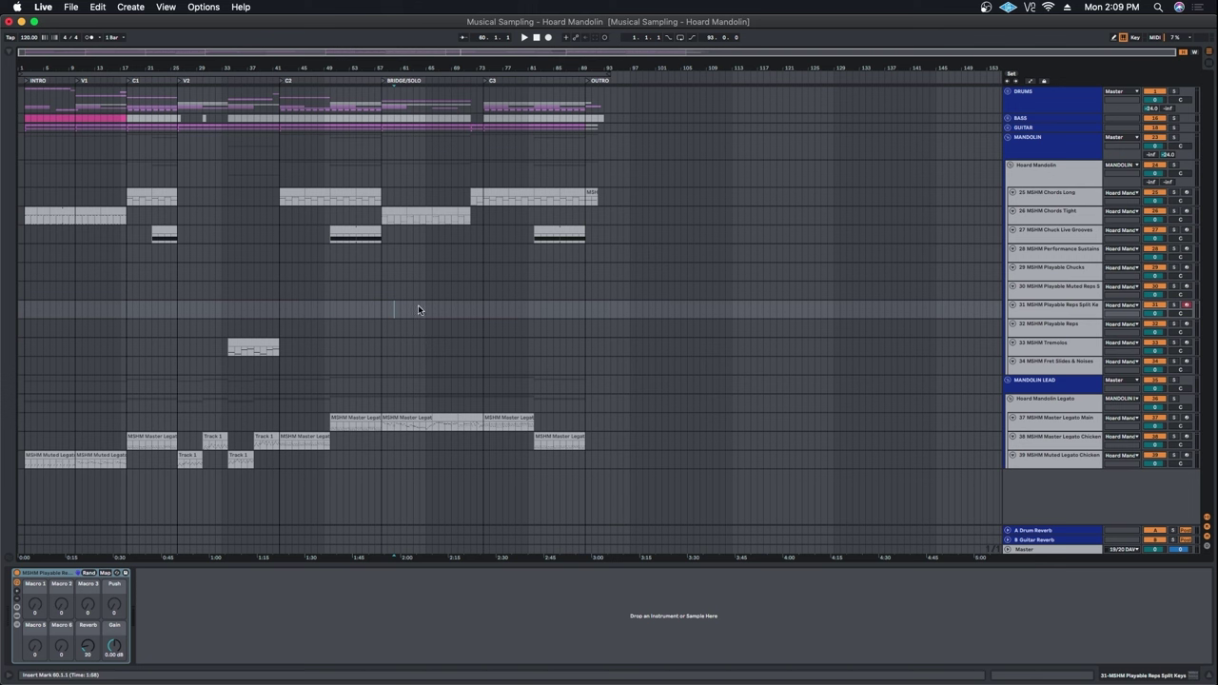
pyautogui.click(418, 309)
pyautogui.click(361, 311)
pyautogui.moveTo(382, 425); pyautogui.dragTo(433, 425)
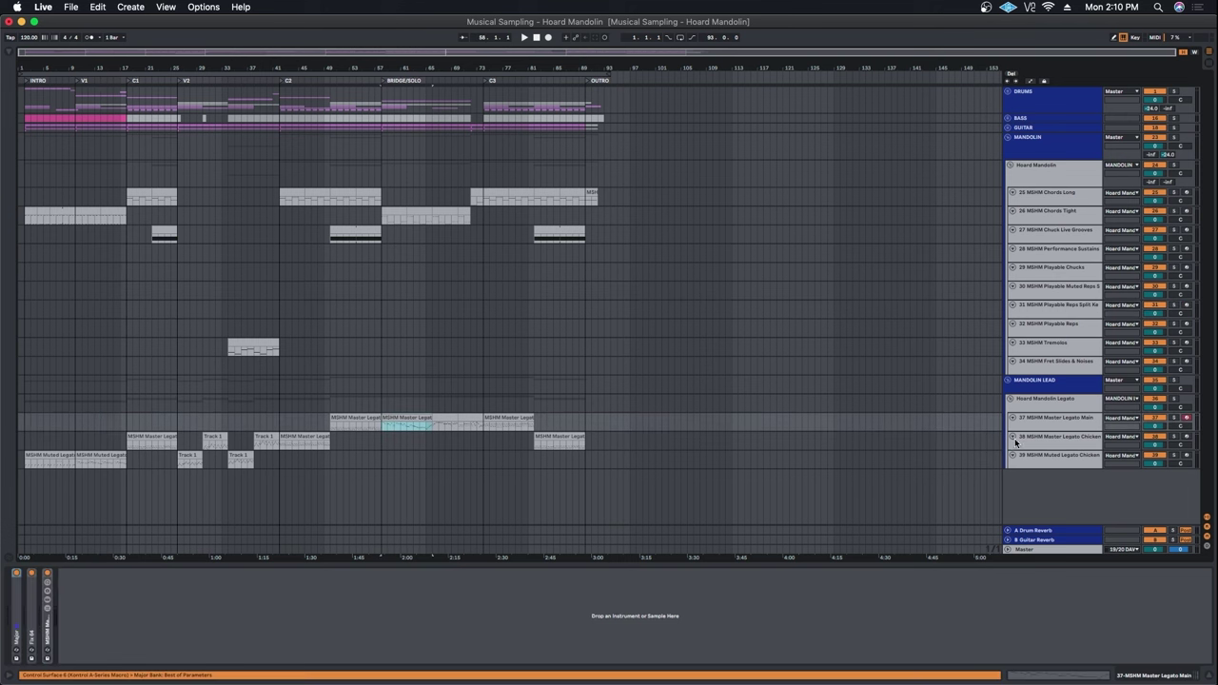
pyautogui.click(1051, 438)
pyautogui.click(1173, 436)
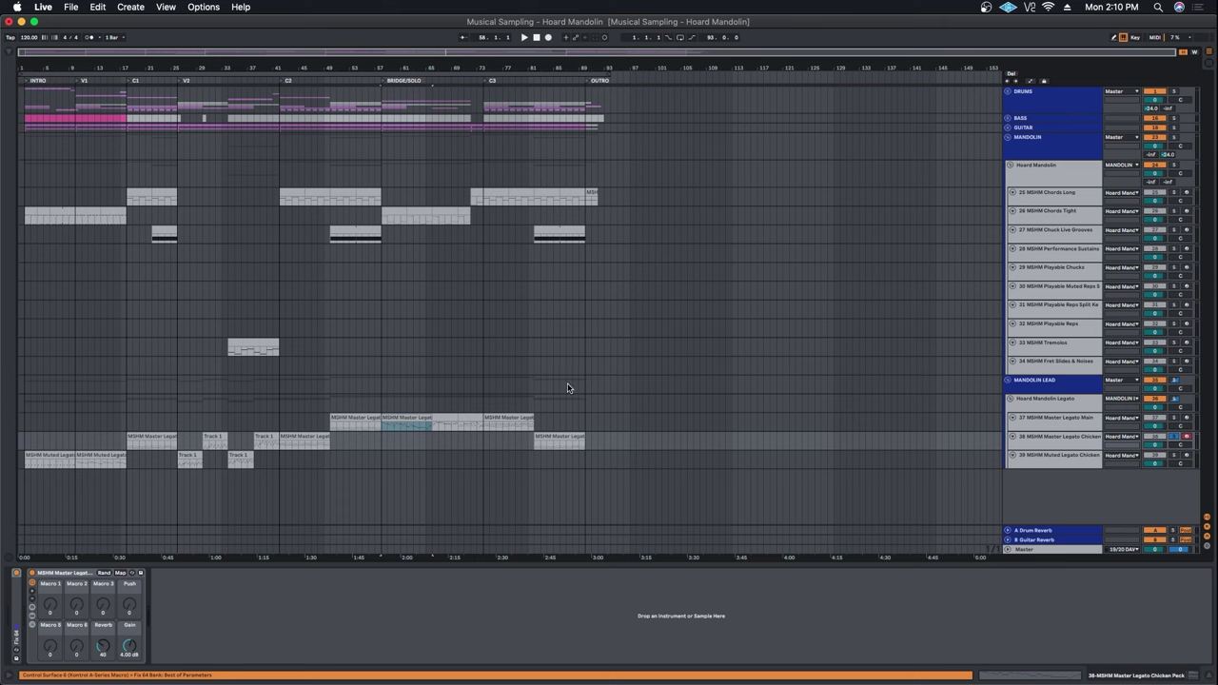
pyautogui.press('space')
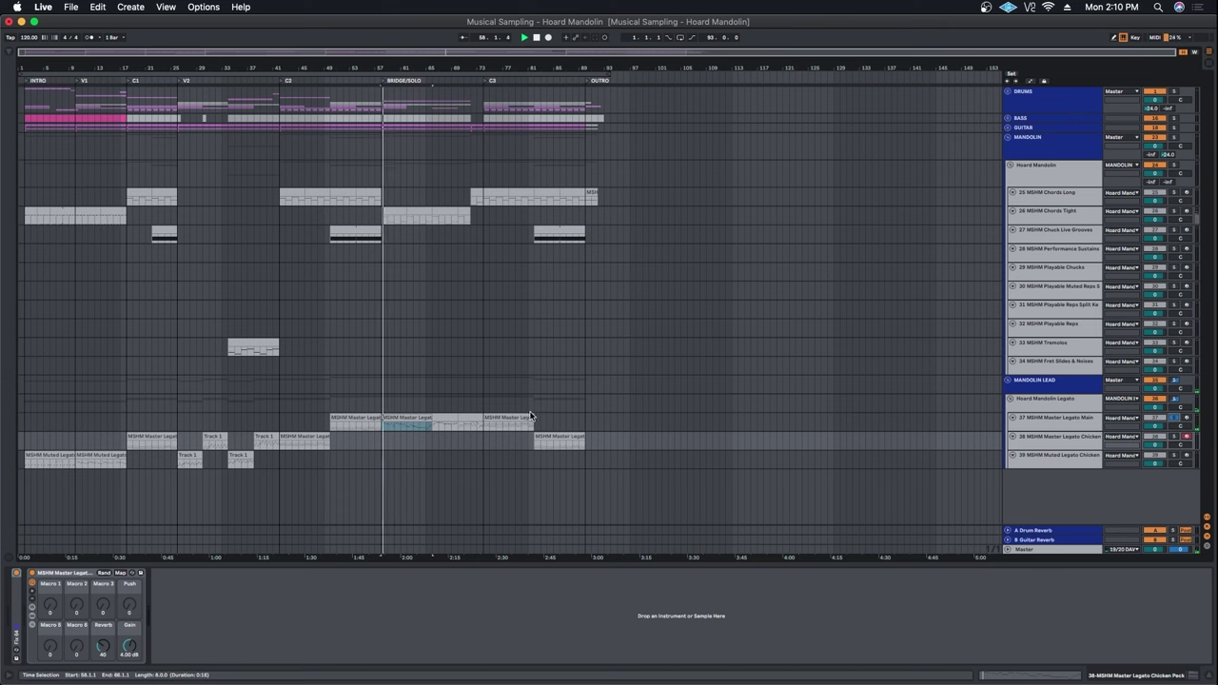
# Step: Show the playing bridge clip's notes in an enlarged editor, follow the Master Legato Main clips into chorus 3, and stop playback
pyautogui.hotkey('shift', 'Tab')
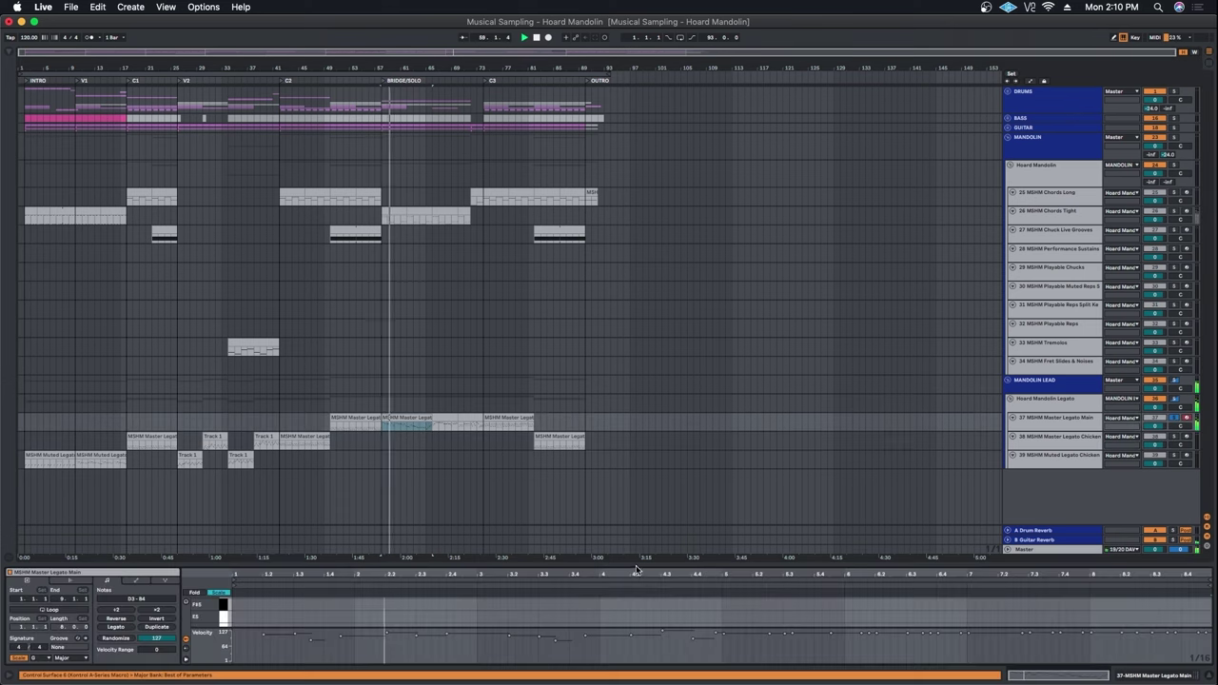
pyautogui.moveTo(638, 536); pyautogui.dragTo(638, 344)
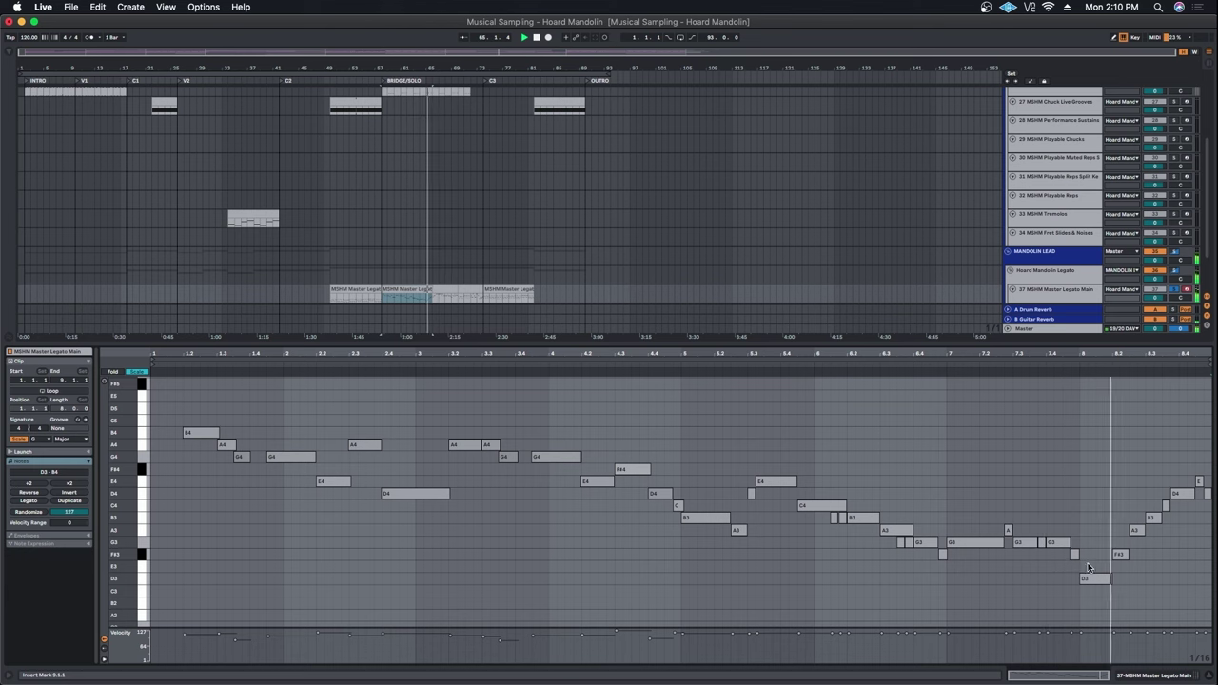
pyautogui.click(444, 290)
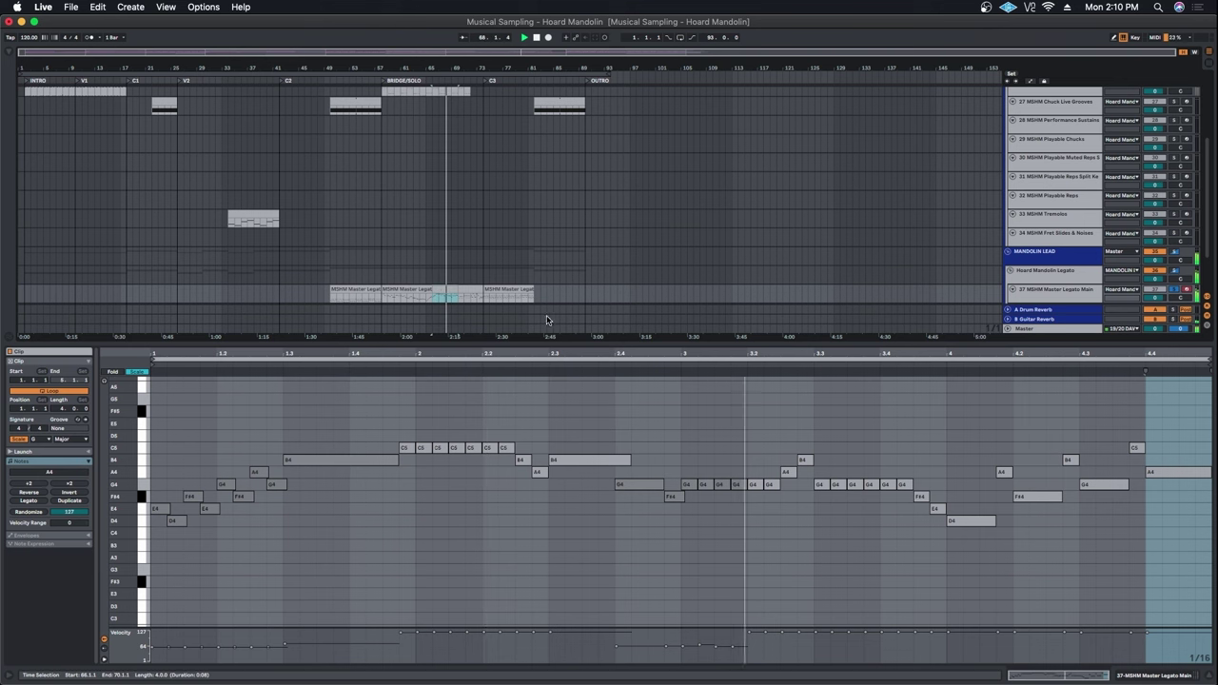
pyautogui.click(465, 286)
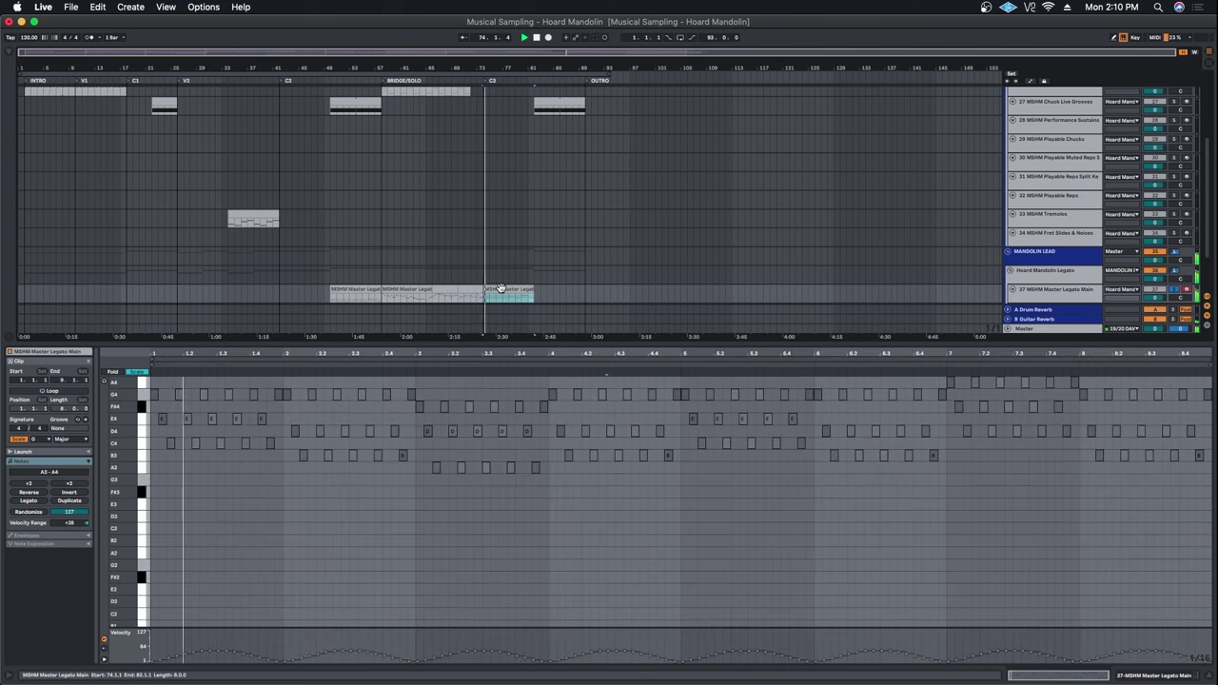
pyautogui.click(501, 288)
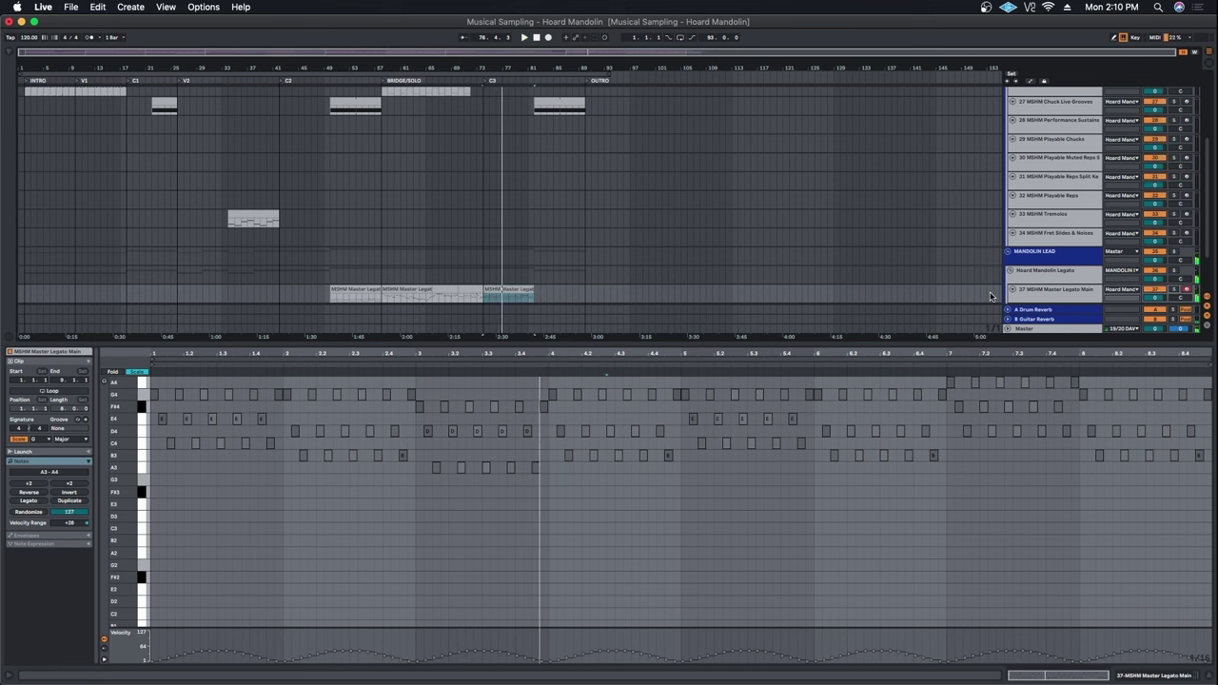
pyautogui.press('space')
# Step: Review the notes of the first bridge clip and of the chorus 2 clip before it on the Master Legato Main track
pyautogui.click(478, 293)
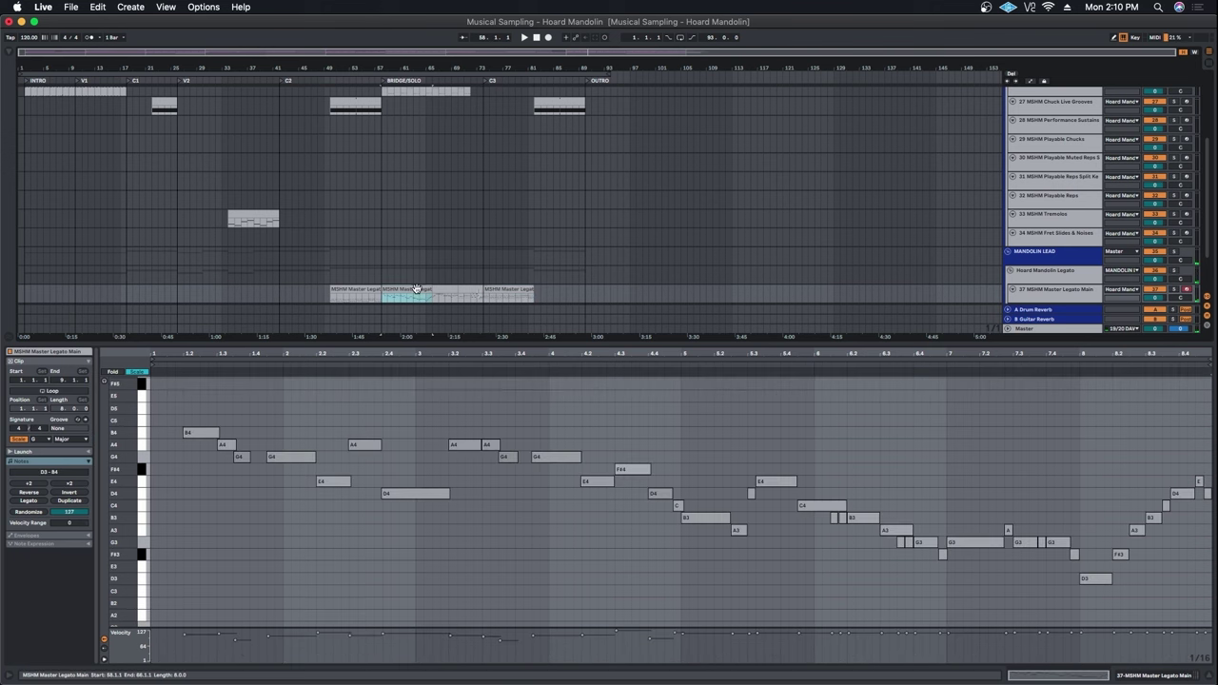
pyautogui.scroll(-3, 480, 280)
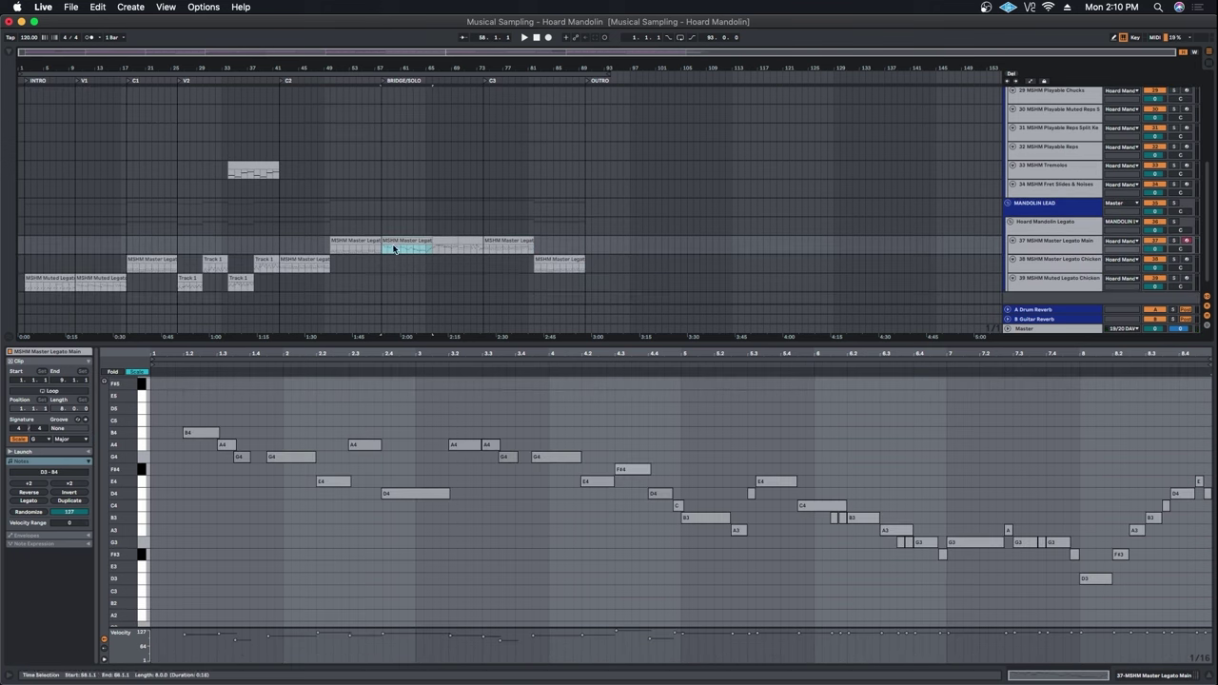
pyautogui.click(350, 239)
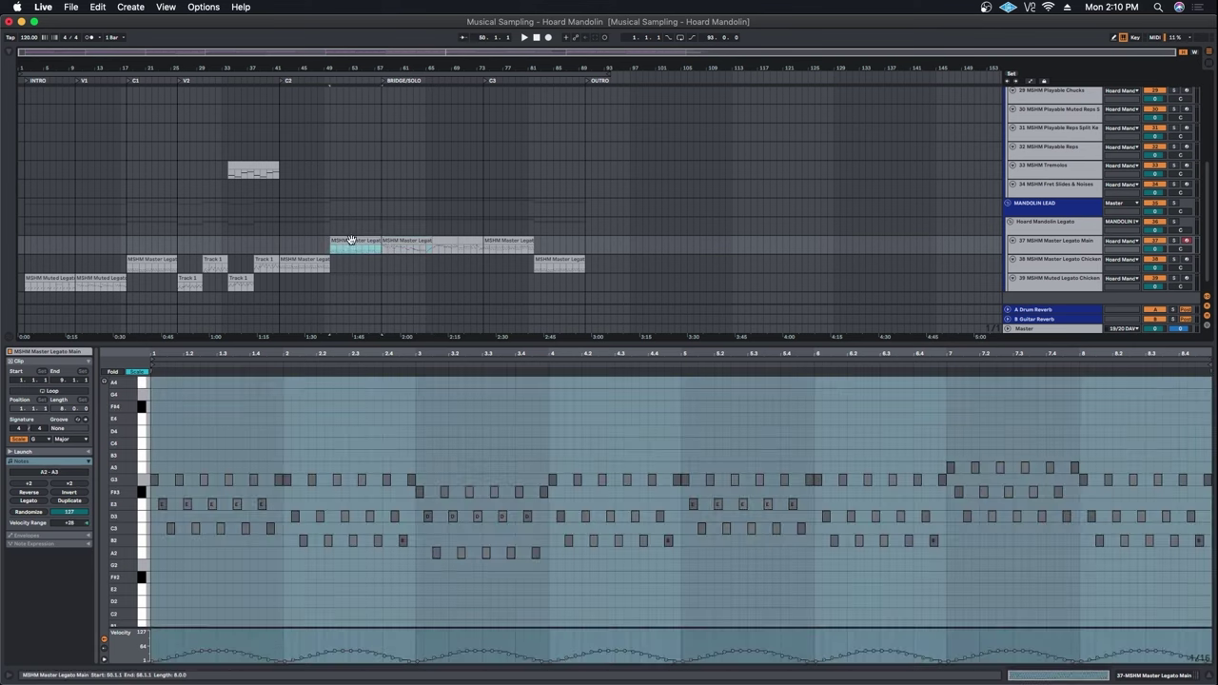
pyautogui.click(427, 267)
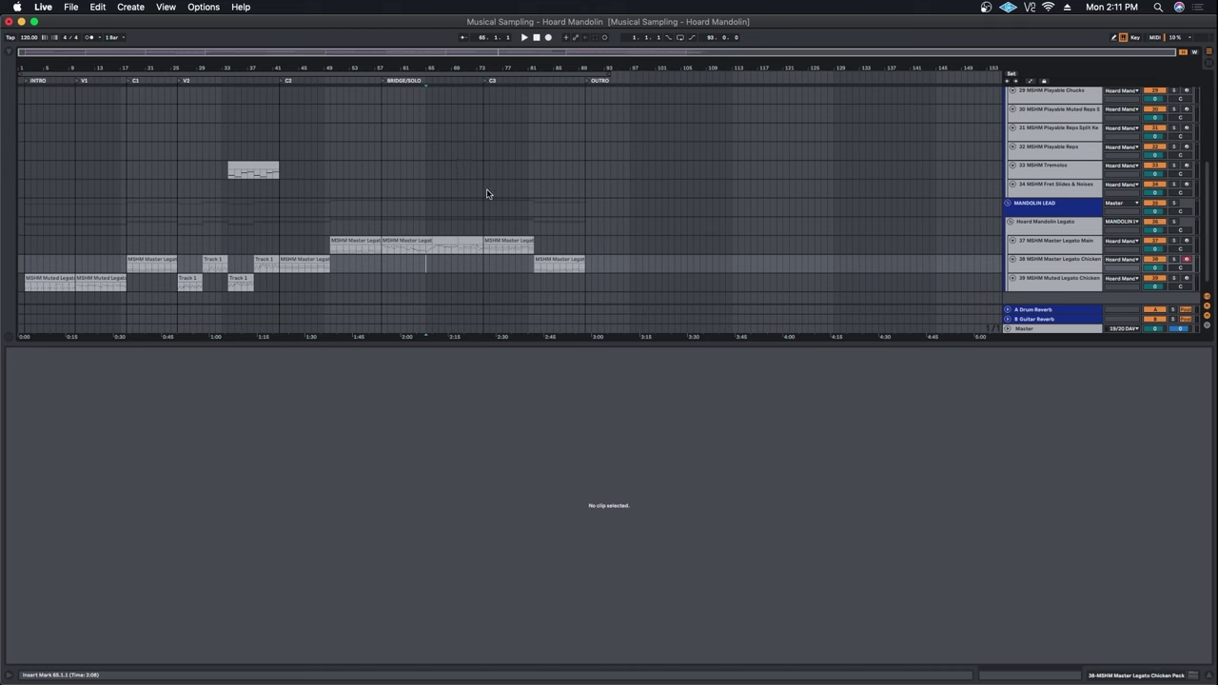
pyautogui.scroll(10, 490, 194)
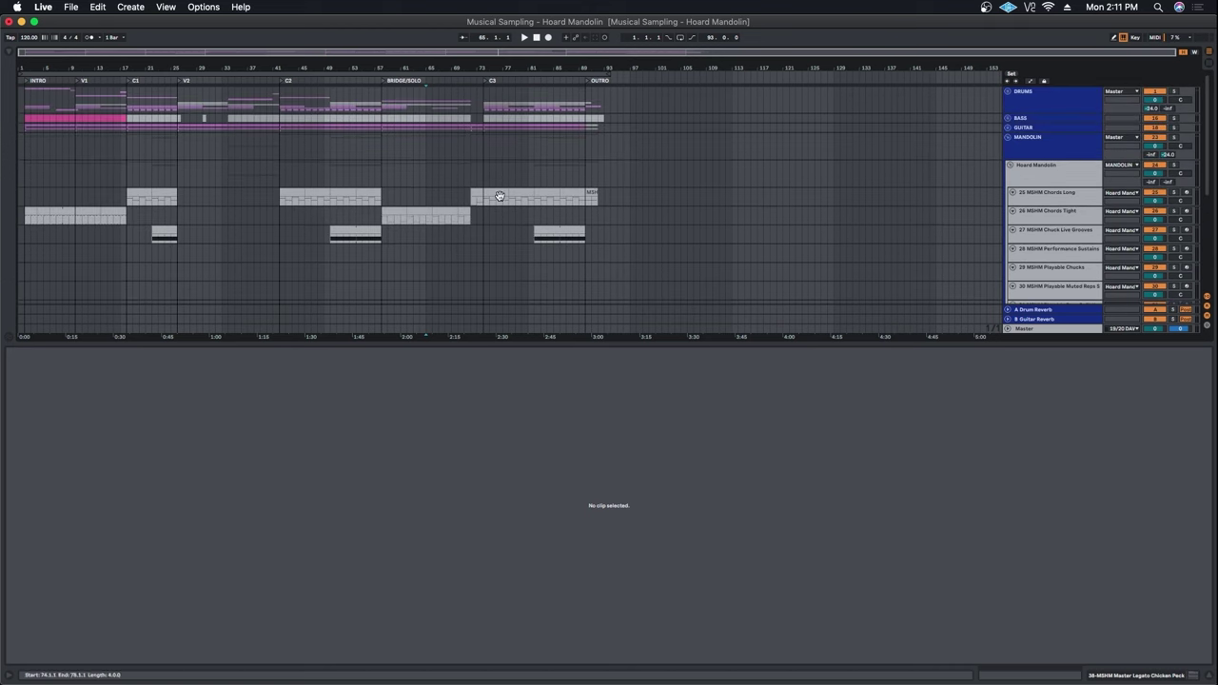
pyautogui.scroll(-10, 648, 206)
# Step: Inspect the Fix 64 velocity device on the MSHM Master Legato Main track and collapse it again
pyautogui.click(1033, 238)
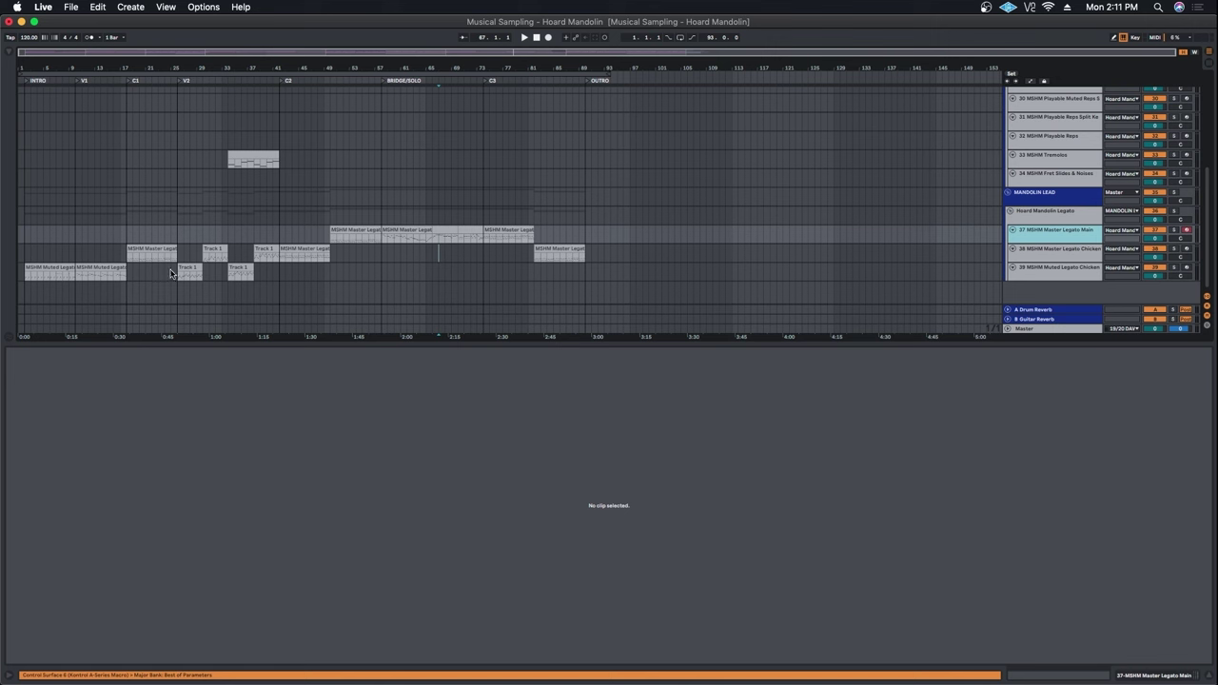
pyautogui.doubleClick(1054, 234)
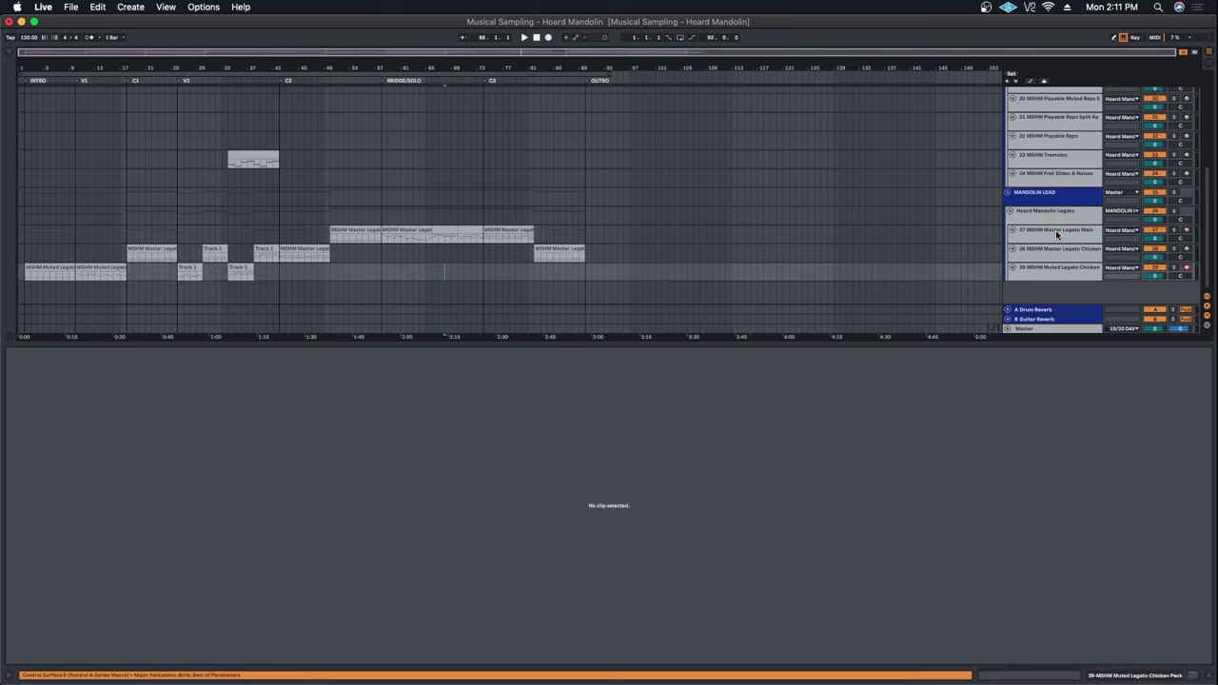
pyautogui.doubleClick(31, 607)
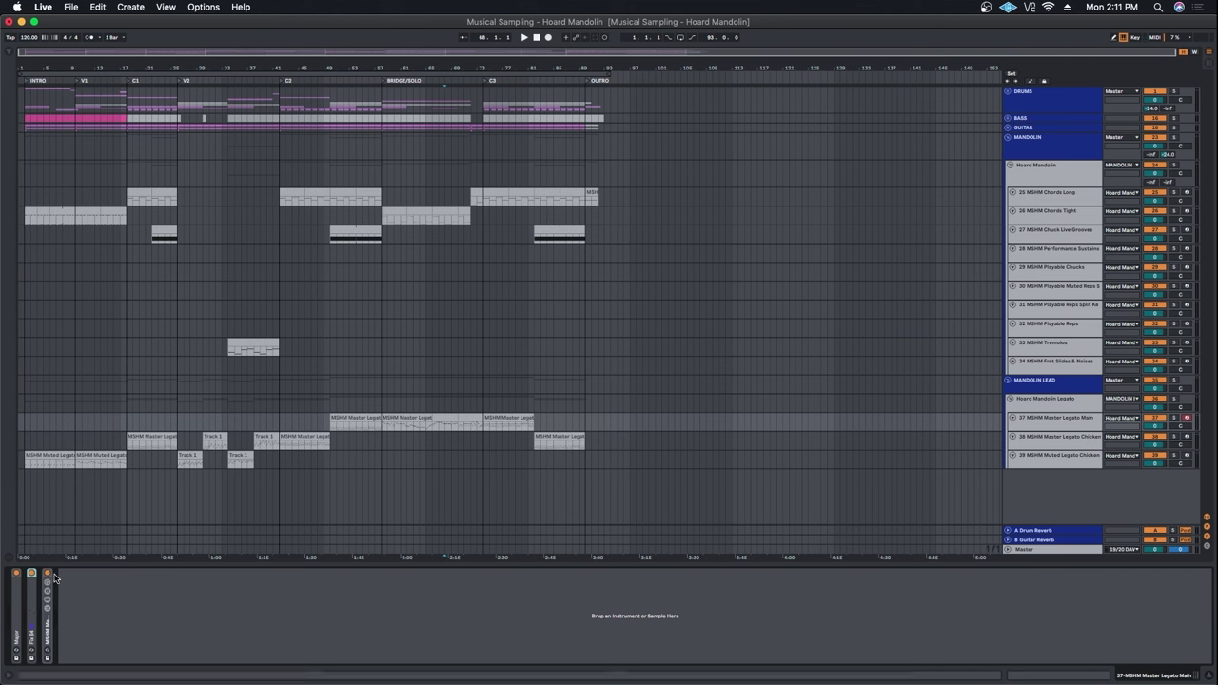
pyautogui.doubleClick(60, 575)
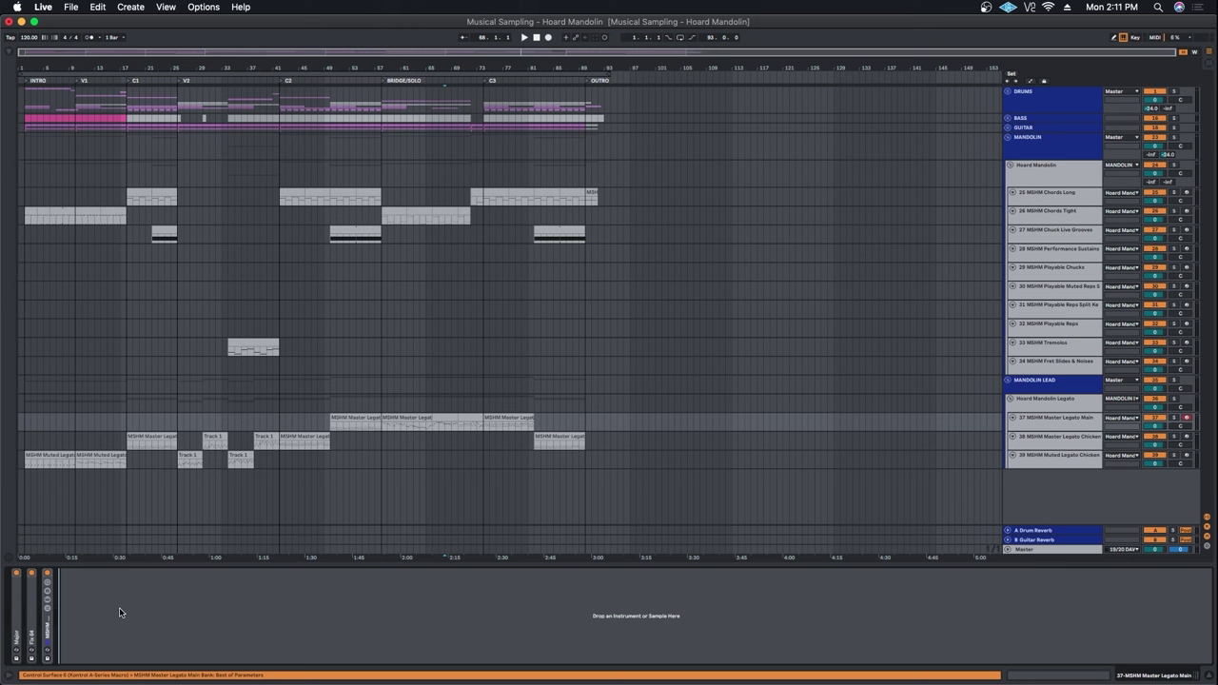
pyautogui.doubleClick(16, 595)
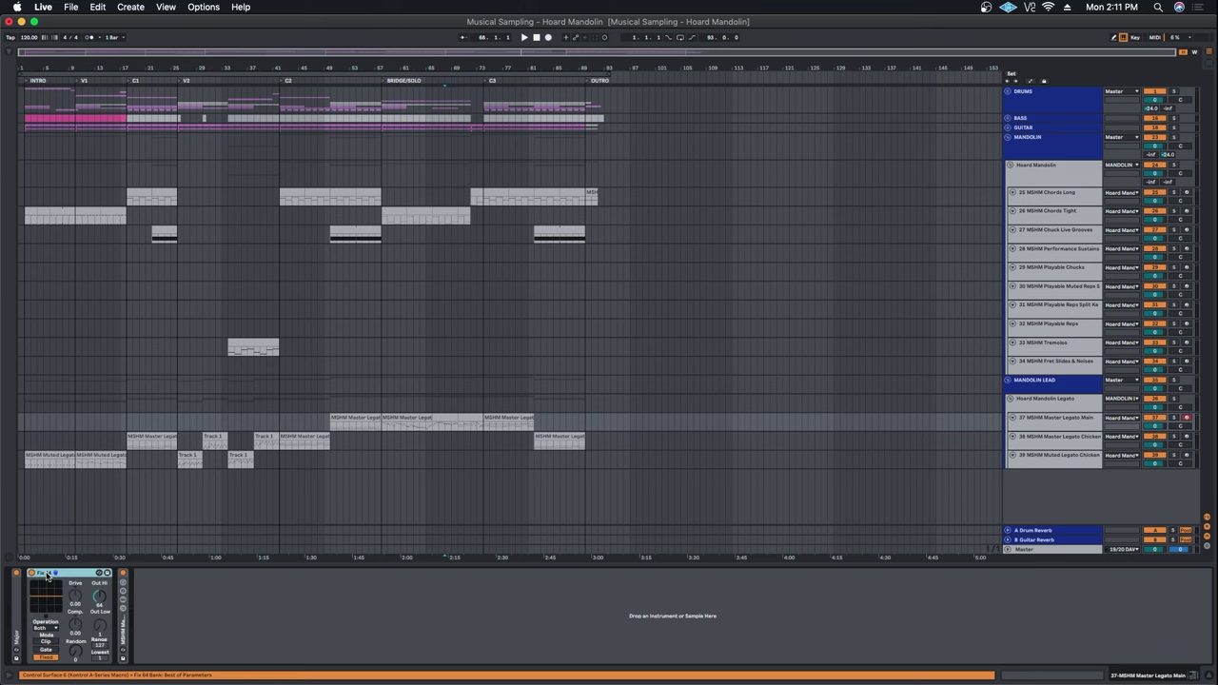
pyautogui.doubleClick(59, 574)
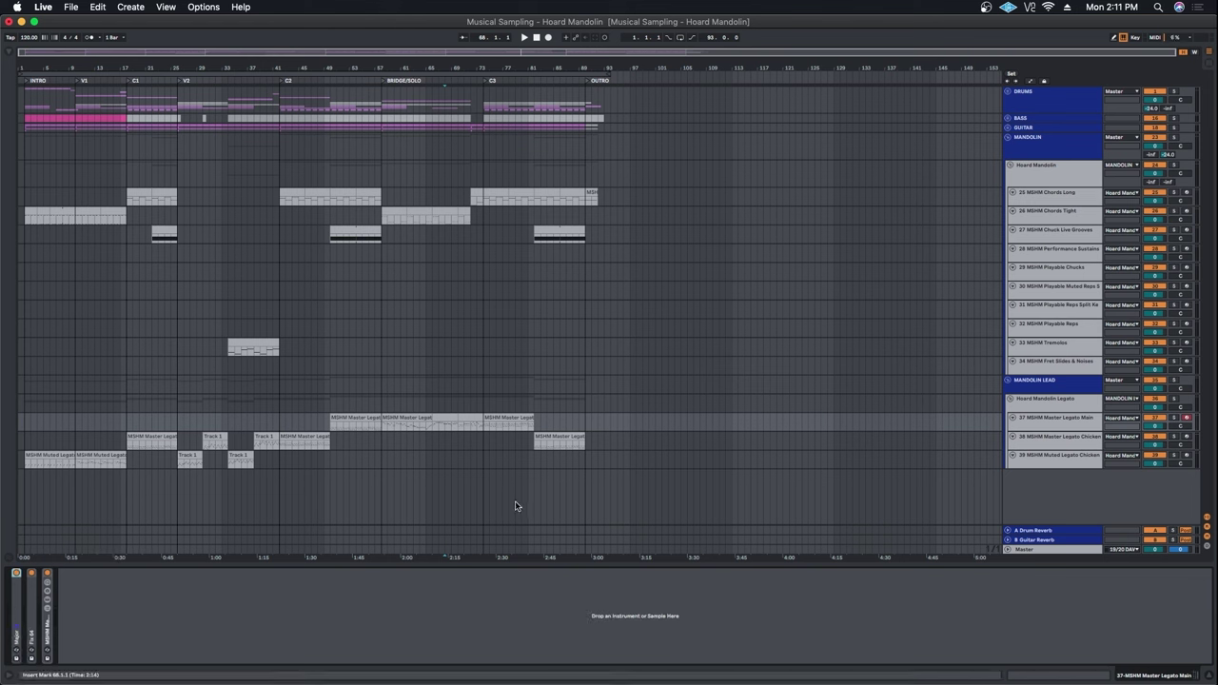
# Step: Compare the devices of the Master Legato Main and Chicken Peck tracks, and play the soloed MANDOLIN LEAD group from bar 25
pyautogui.click(1066, 439)
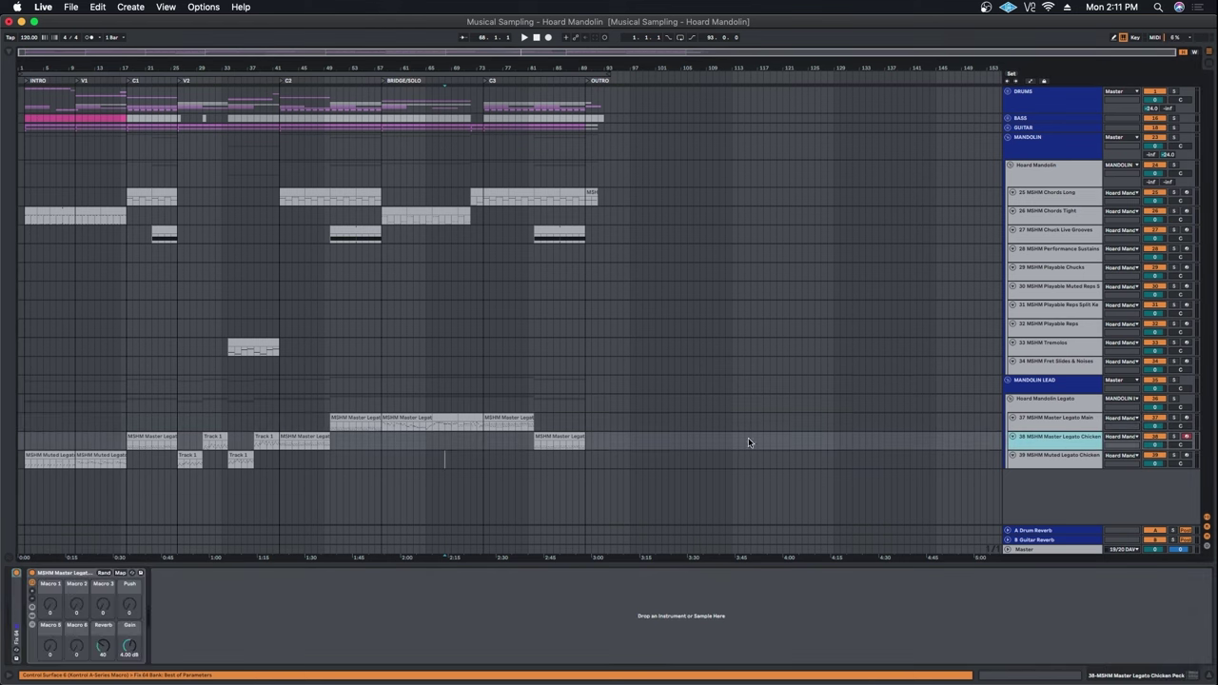
pyautogui.click(1070, 421)
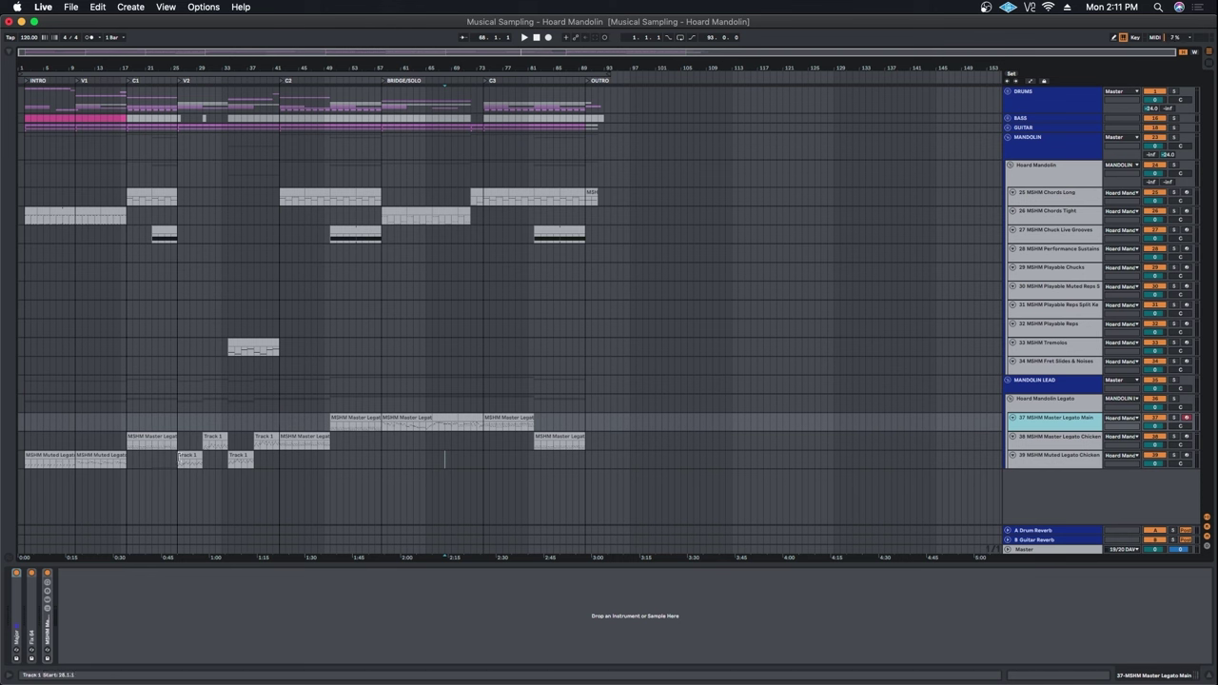
pyautogui.click(1057, 442)
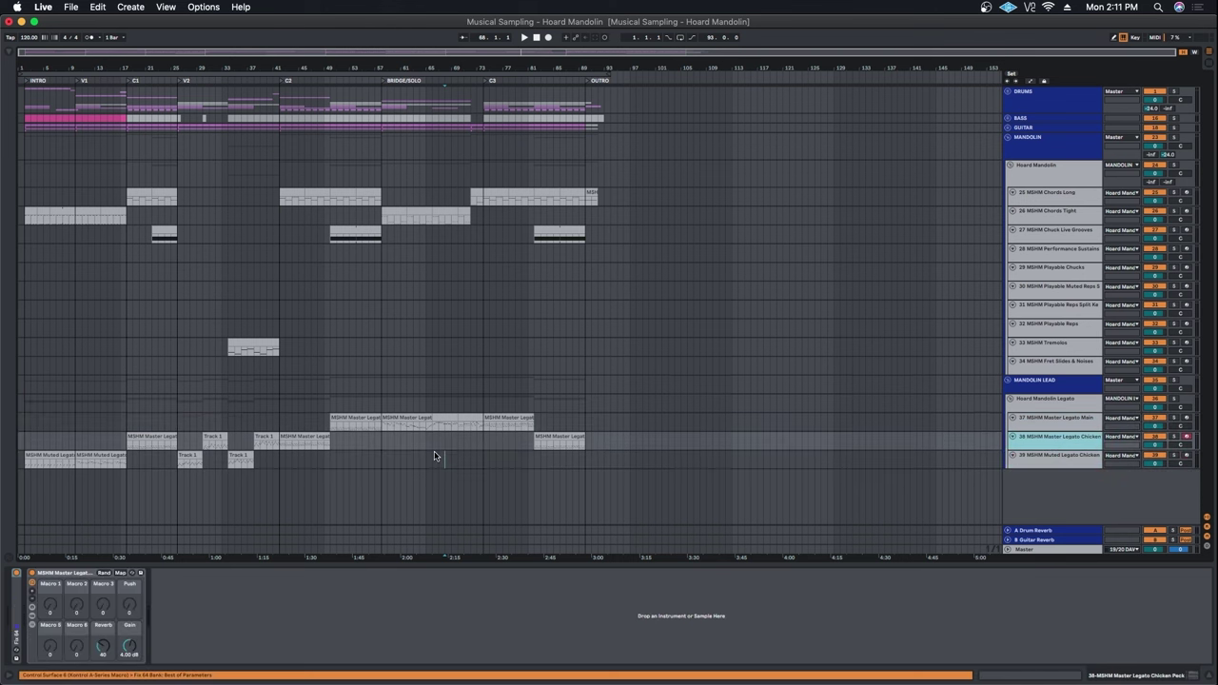
pyautogui.click(414, 414)
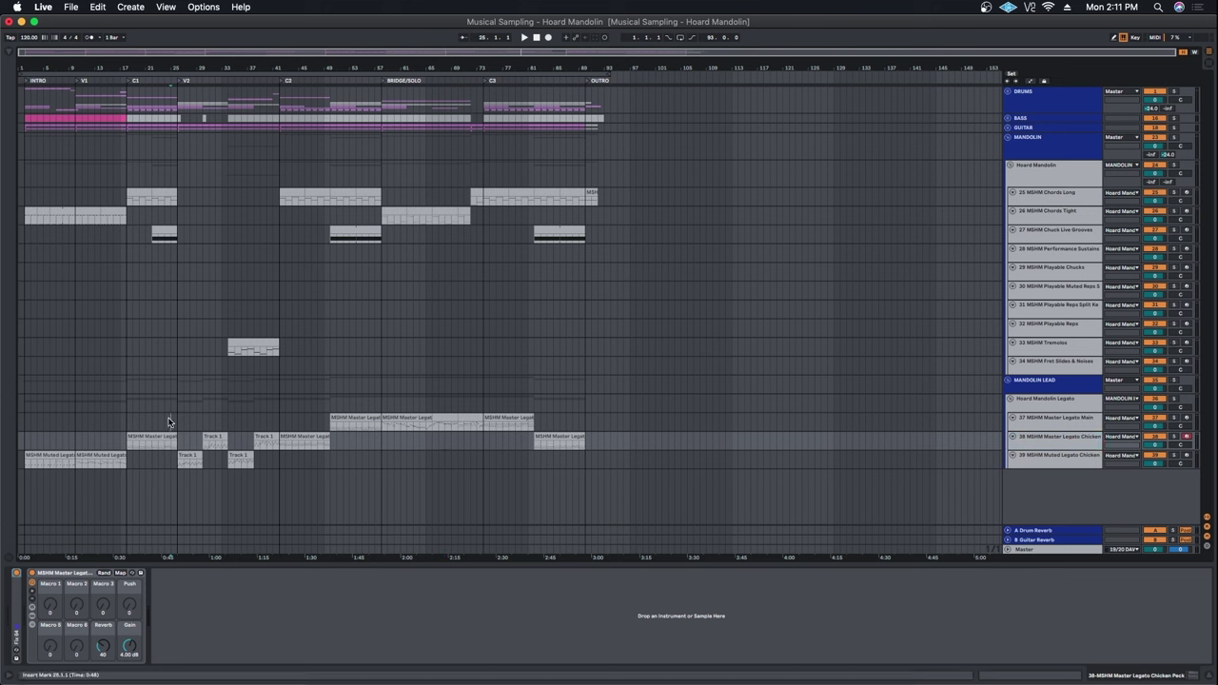
pyautogui.press('space')
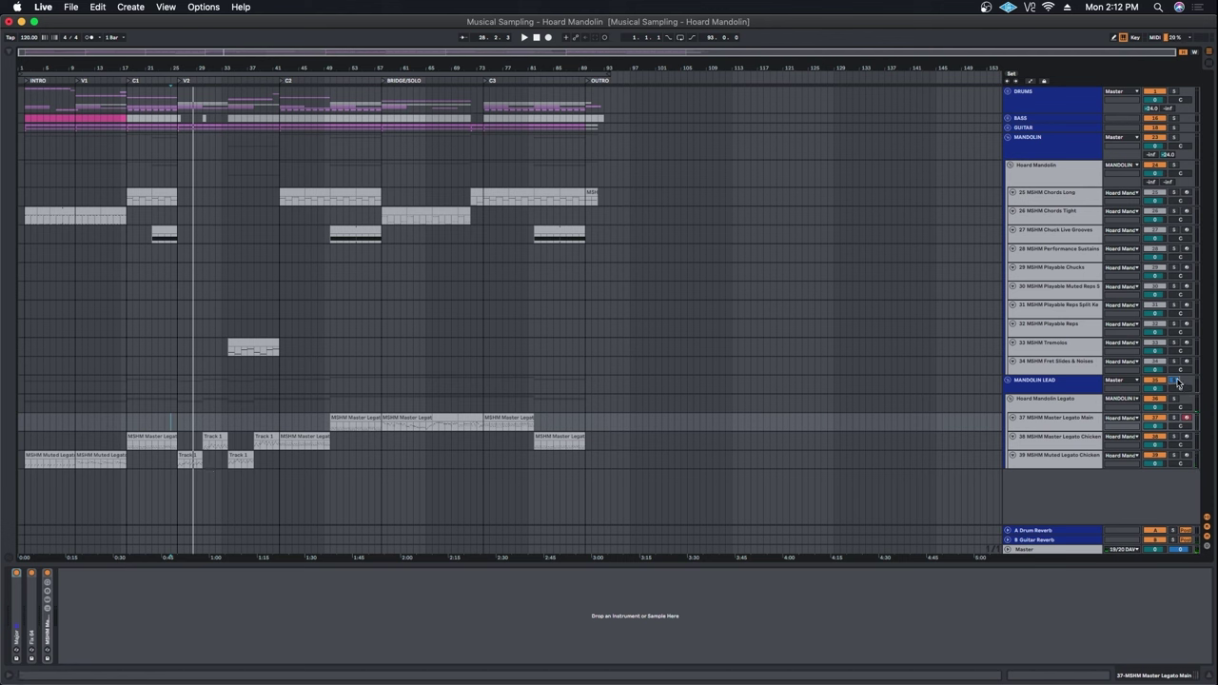
# Step: Minimize the three legato tracks in the Hoard Mandolin Legato group and recheck the Fix 64 device on Master Legato Main
pyautogui.click(1011, 417)
pyautogui.click(1011, 426)
pyautogui.click(1012, 435)
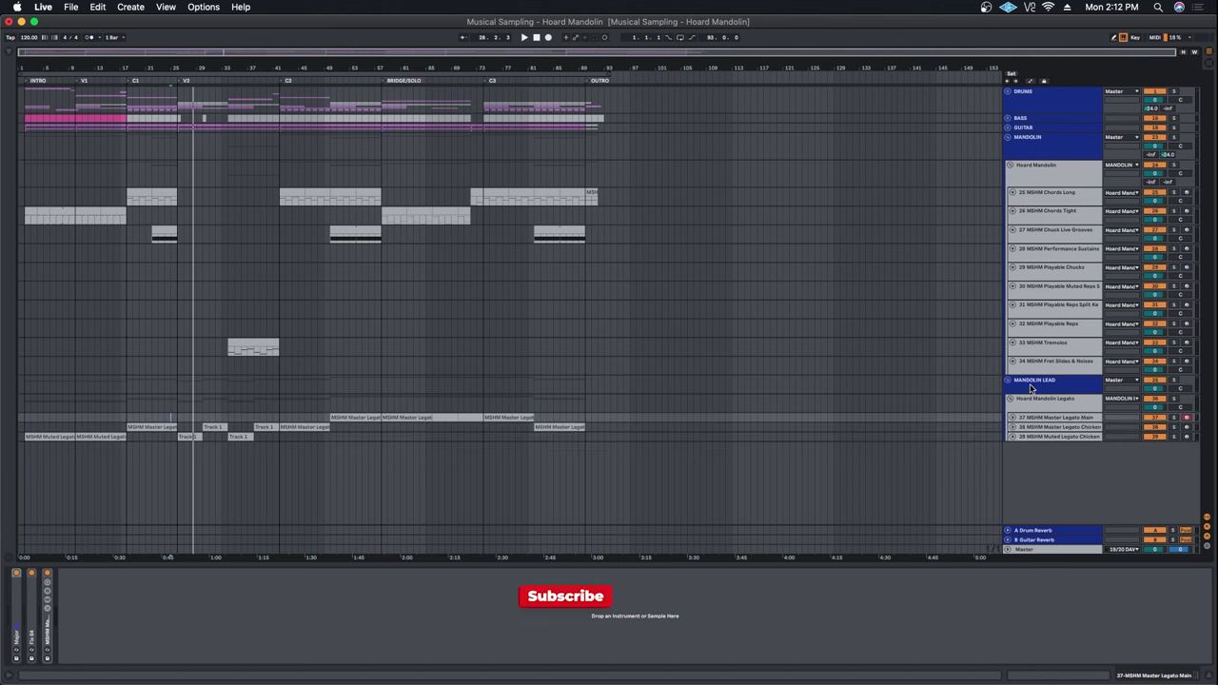
pyautogui.doubleClick(46, 577)
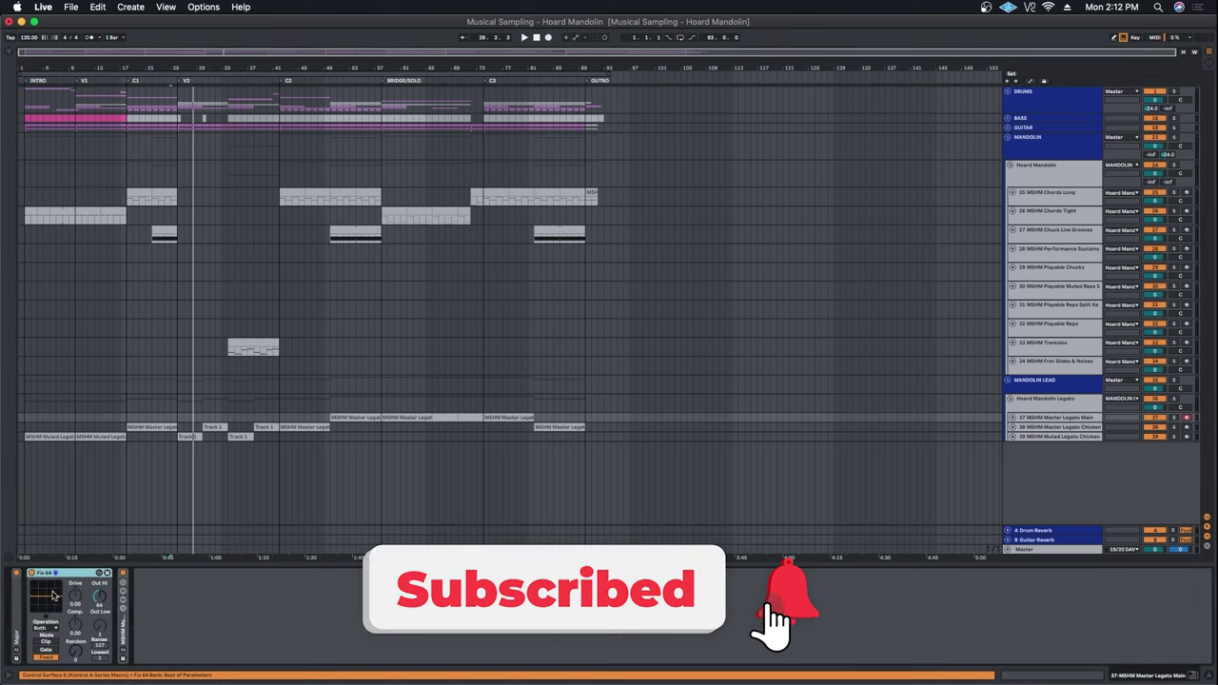
pyautogui.doubleClick(63, 572)
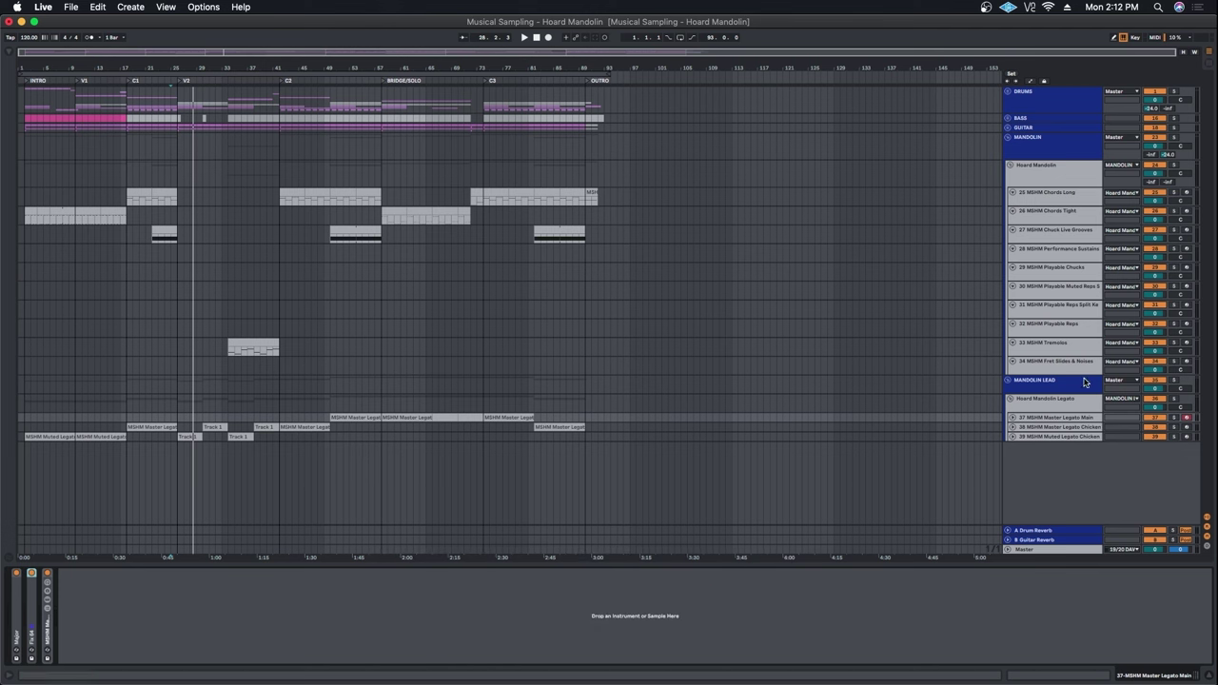
# Step: Fold the Hoard Mandolin Legato group and the MANDOLIN LEAD group that contains it
pyautogui.click(1017, 408)
pyautogui.click(1010, 401)
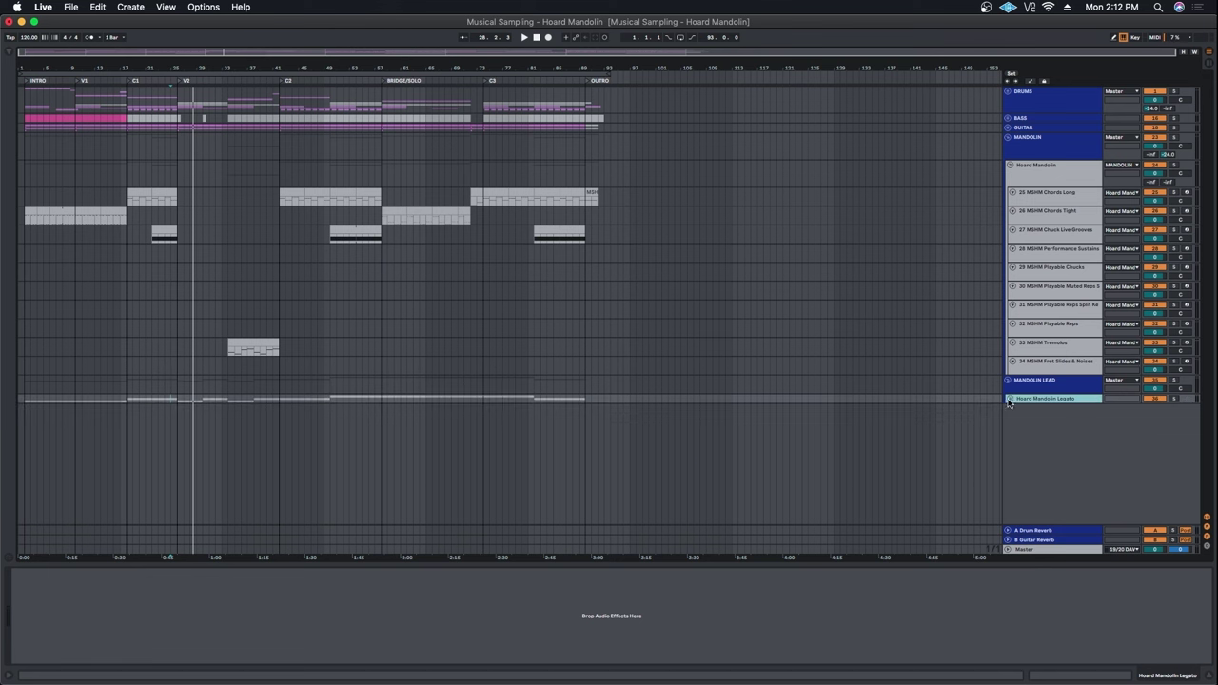
pyautogui.click(1031, 388)
pyautogui.click(1007, 380)
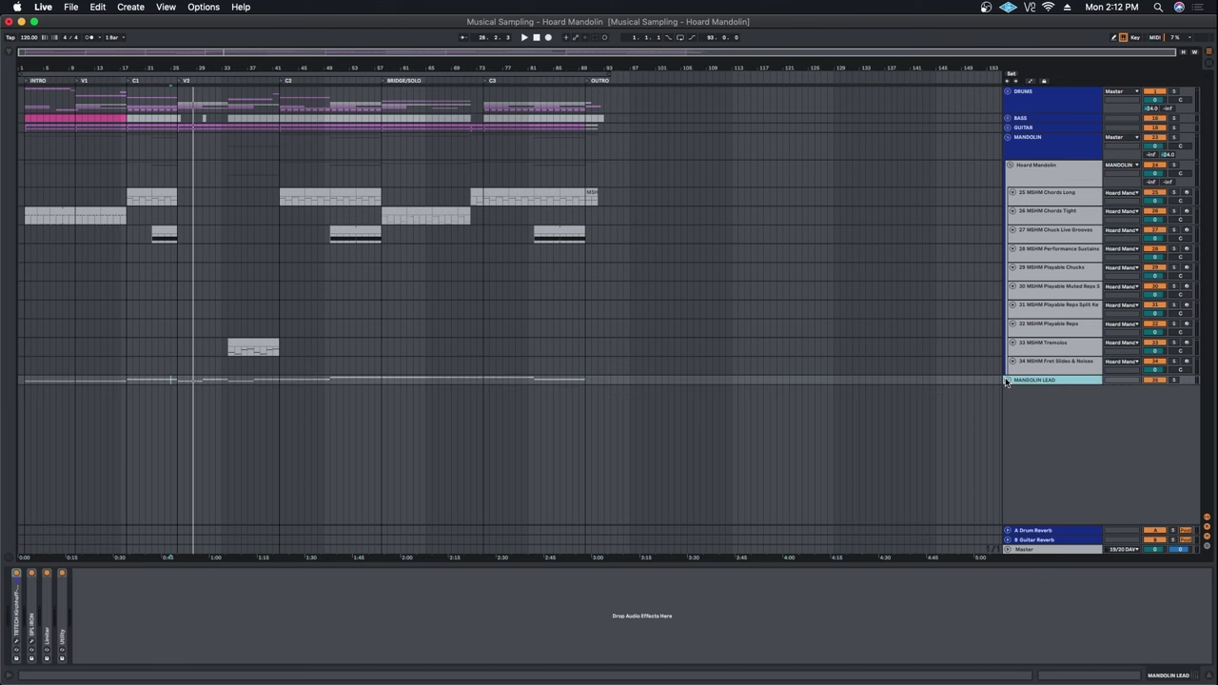
# Step: Look over the Hoard Mandolin group and its Playable Chucks, Chords Tight, Performance Sustains and Chuck Live Grooves tracks, ending at bar 2
pyautogui.click(63, 271)
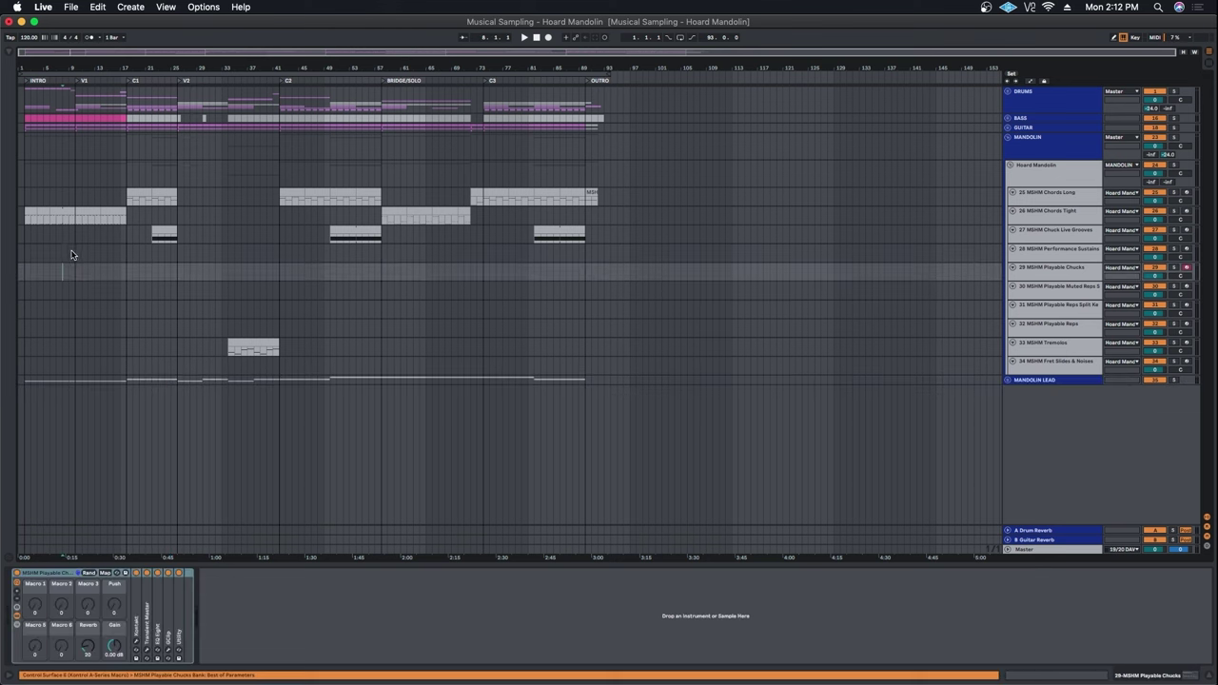
pyautogui.click(1055, 212)
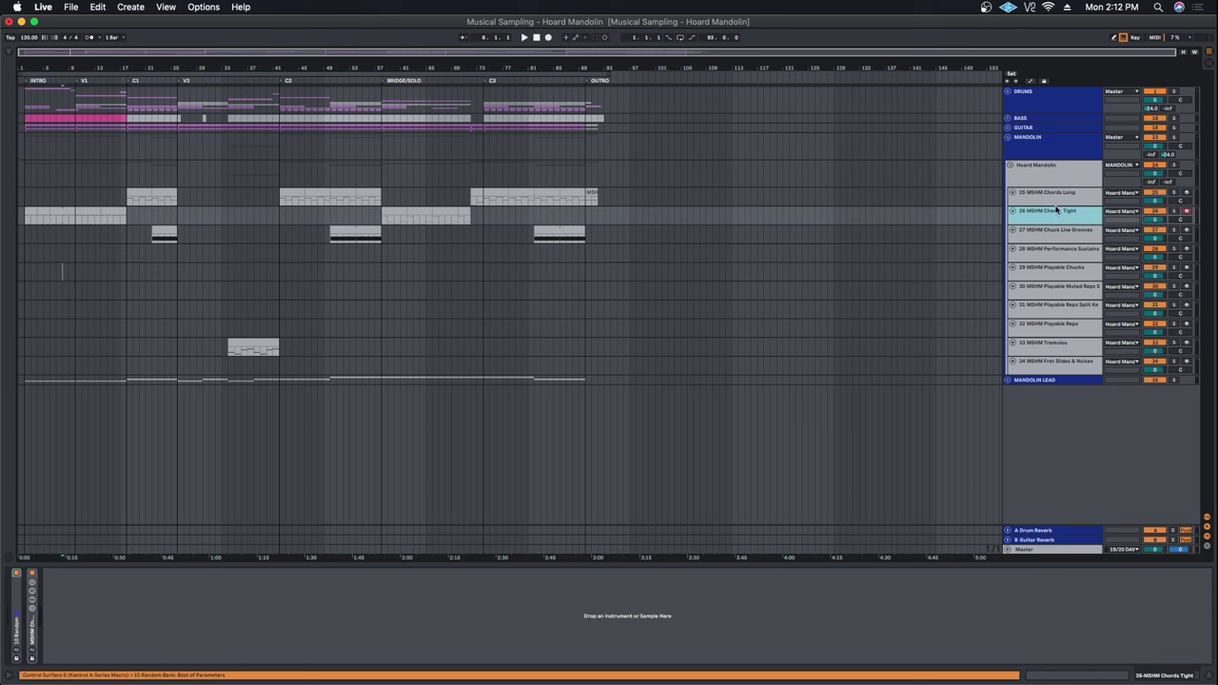
pyautogui.click(1052, 171)
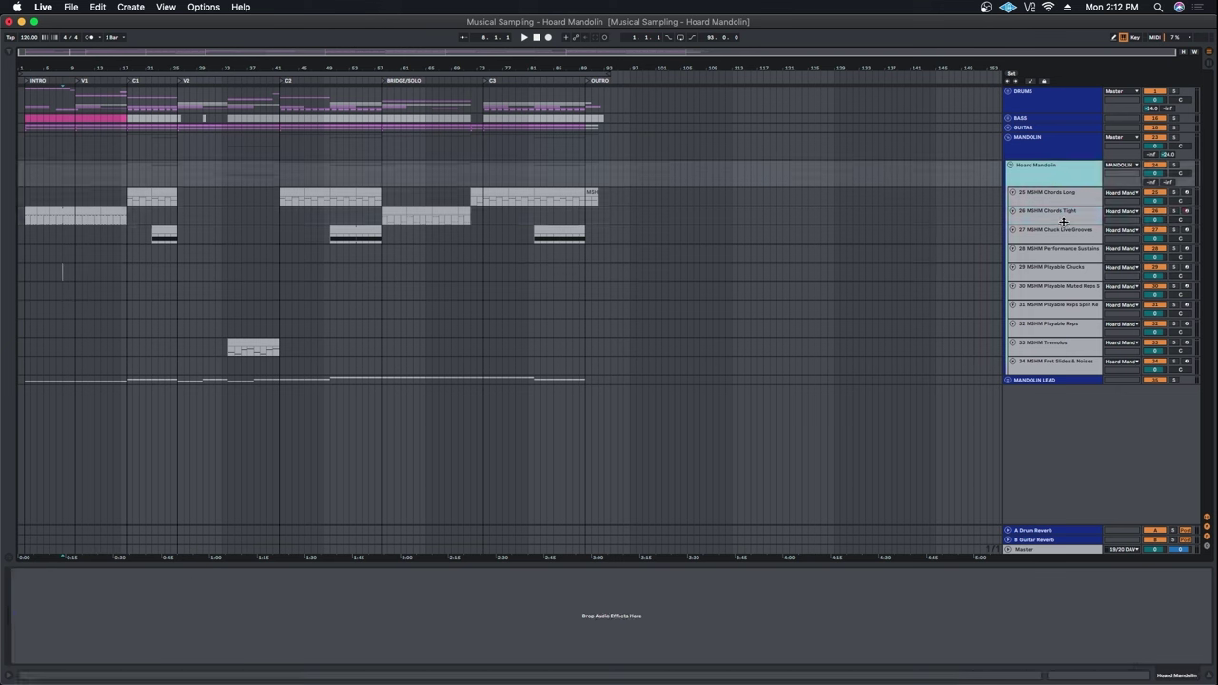
pyautogui.click(34, 272)
pyautogui.click(33, 255)
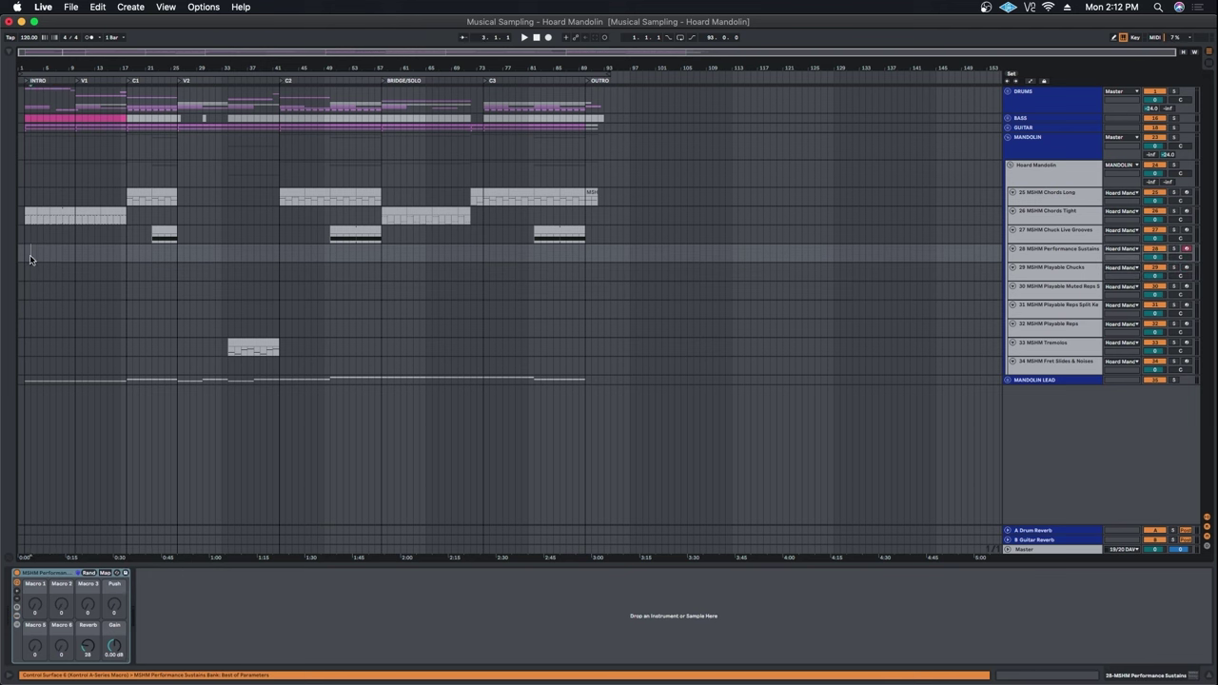
pyautogui.click(44, 226)
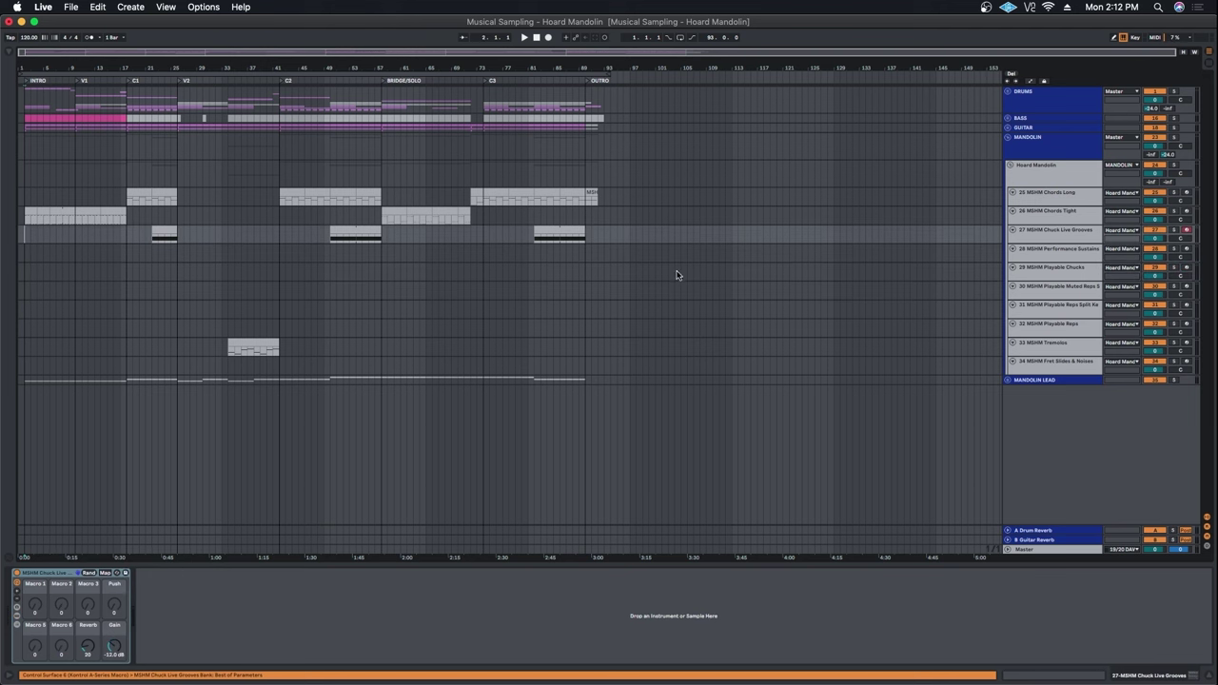
# Step: Play the song from bar 2 with the Chords Tight track selected and inspect the notes in its intro clip
pyautogui.click(1073, 215)
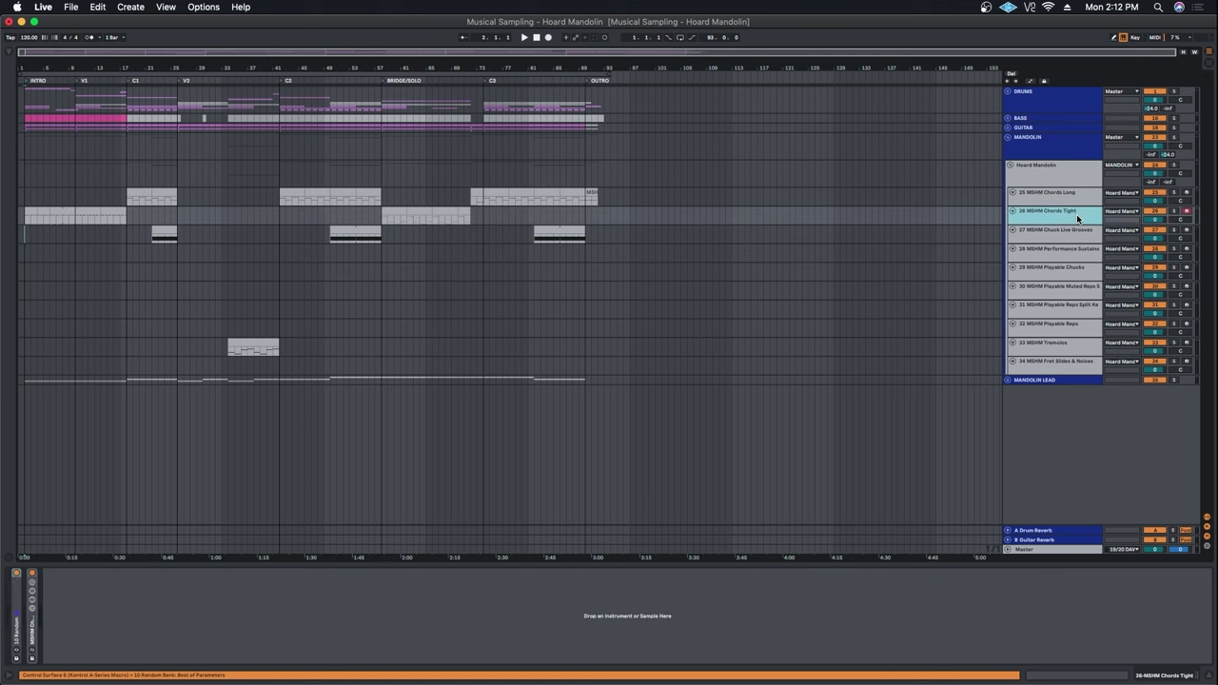
pyautogui.press('space')
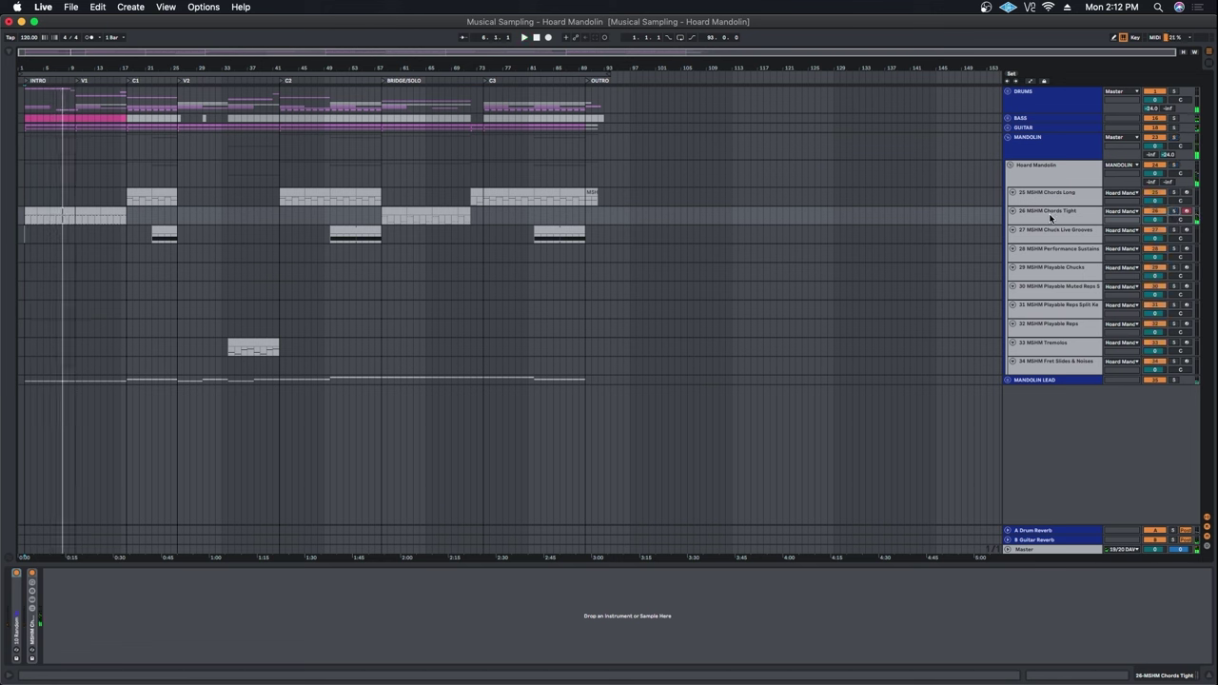
pyautogui.click(41, 211)
pyautogui.doubleClick(41, 211)
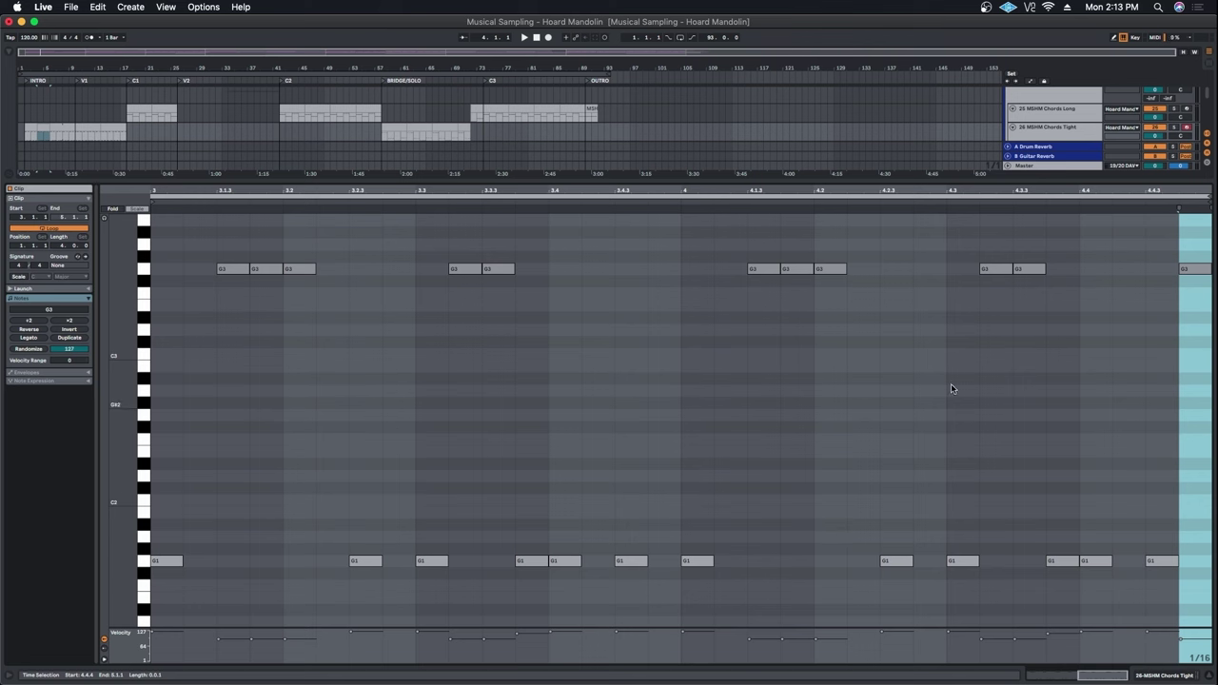
pyautogui.moveTo(1018, 179); pyautogui.dragTo(1014, 525)
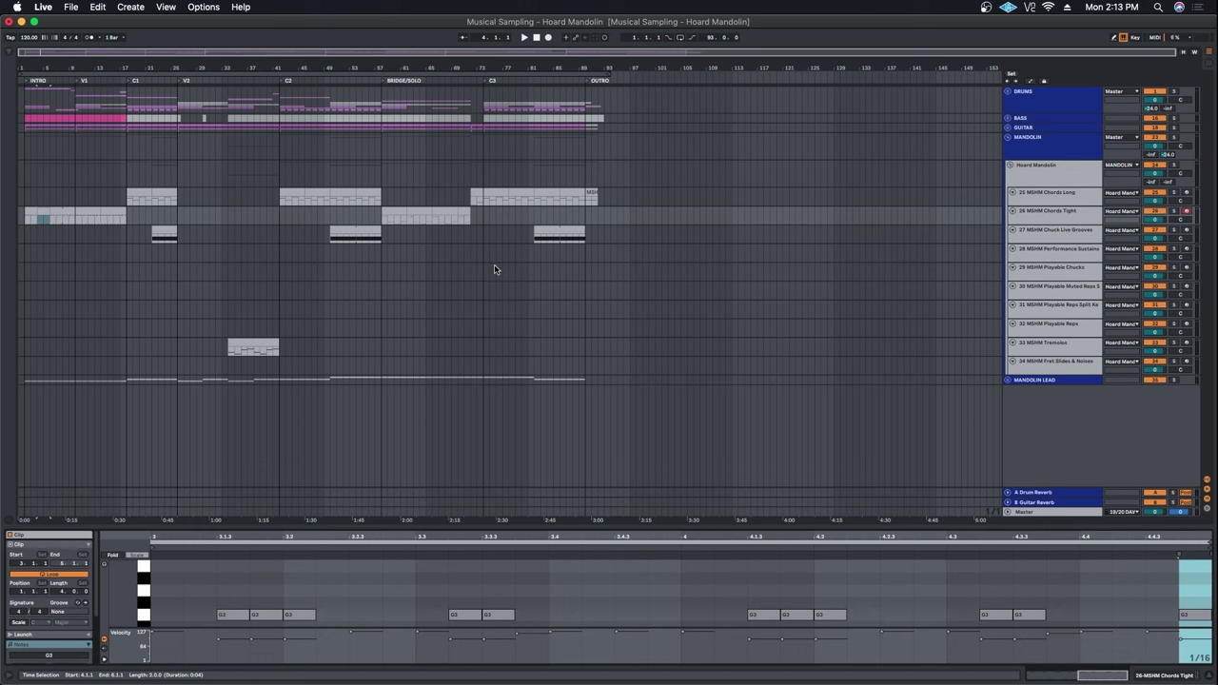
# Step: Look over the legato tracks inside the MANDOLIN LEAD group's Hoard Mandolin Legato subgroup, and fold both groups
pyautogui.click(1008, 381)
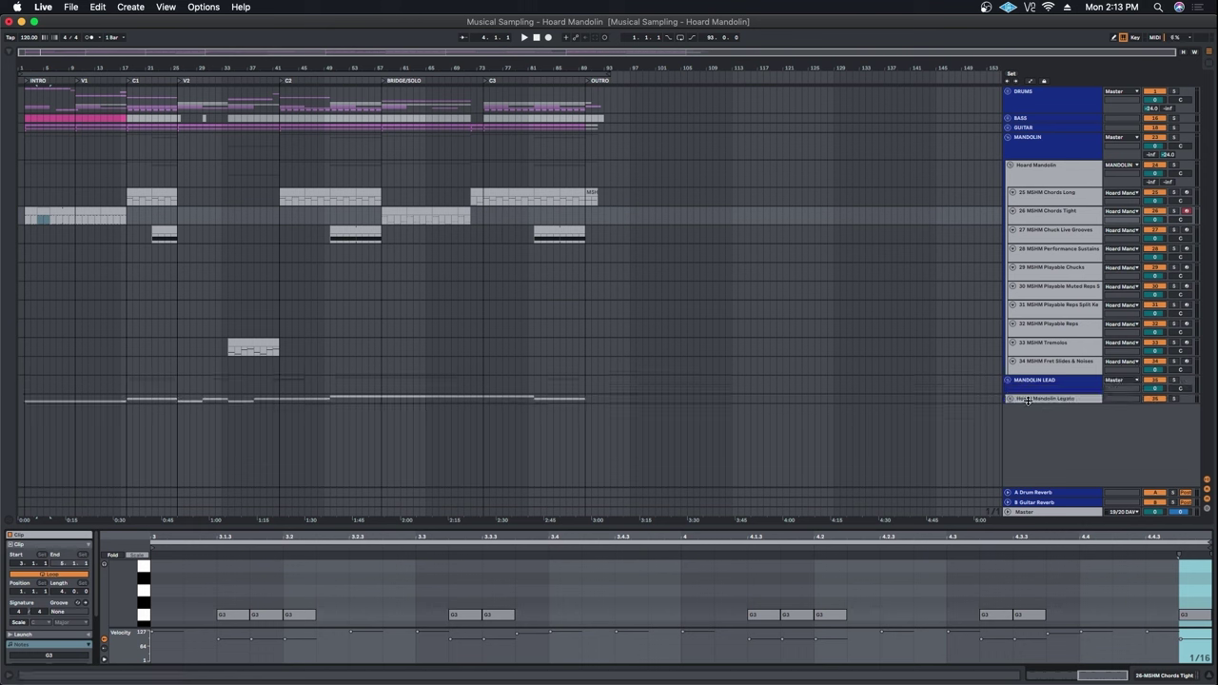
pyautogui.click(1009, 400)
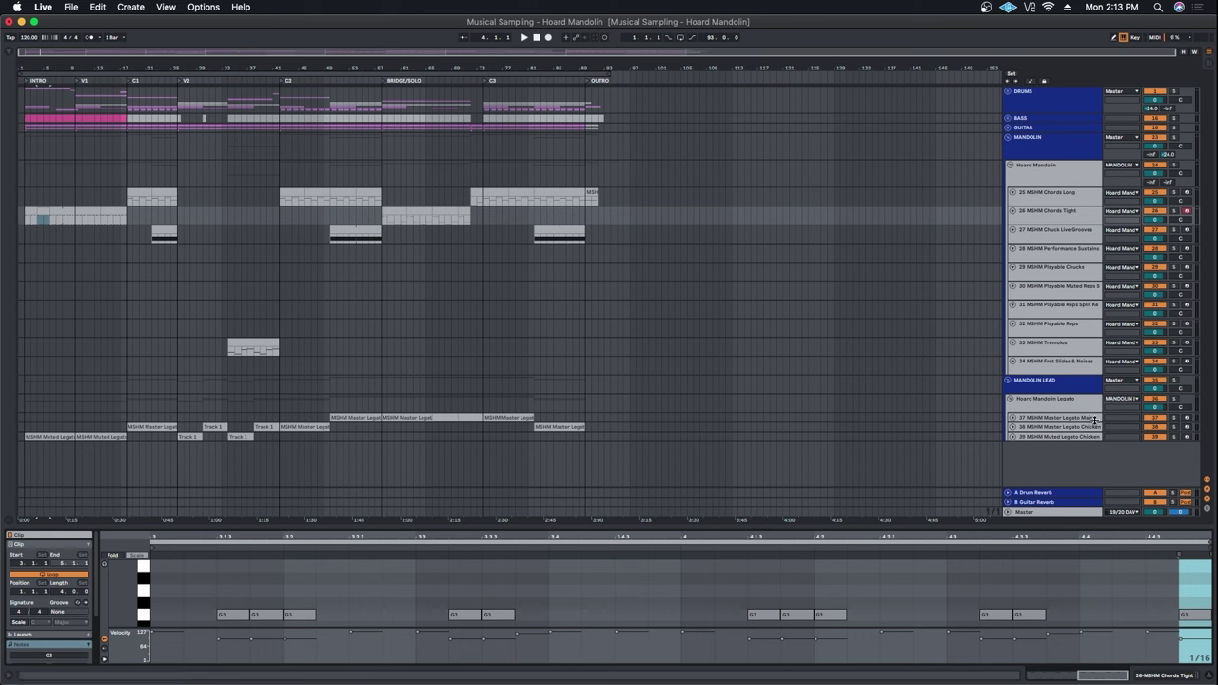
pyautogui.click(1009, 398)
pyautogui.click(1008, 380)
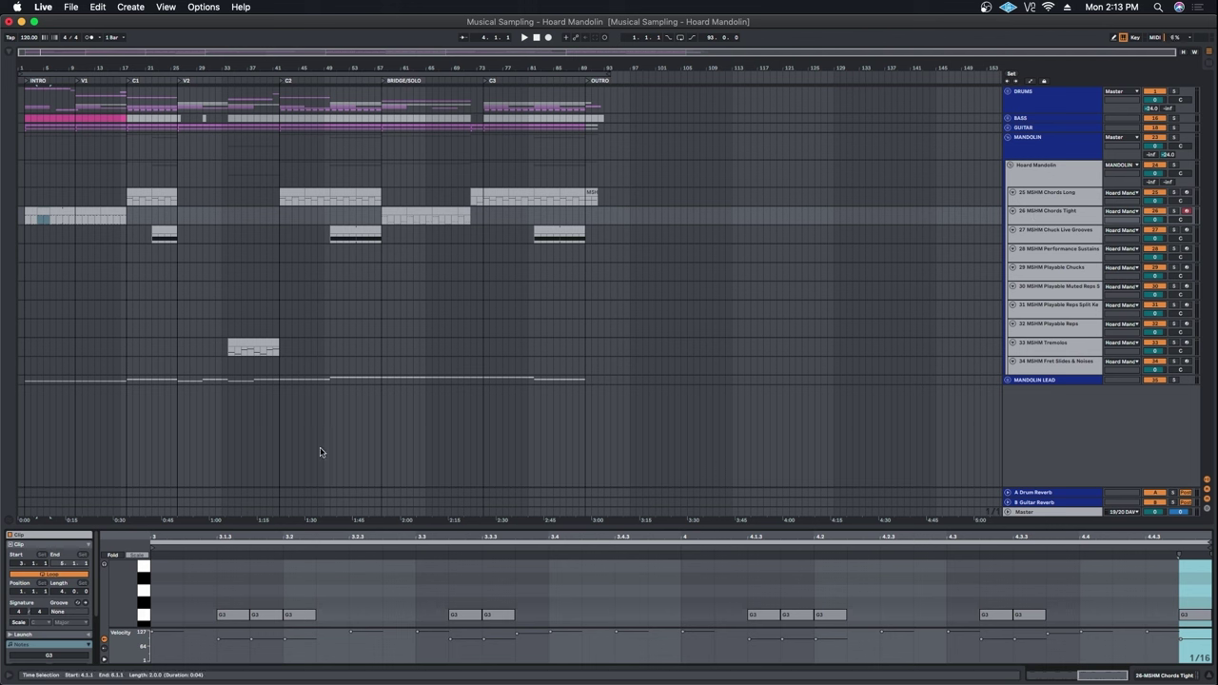
# Step: Compare the notes of the Chords Tight clips at bars 6 and 10
pyautogui.click(703, 215)
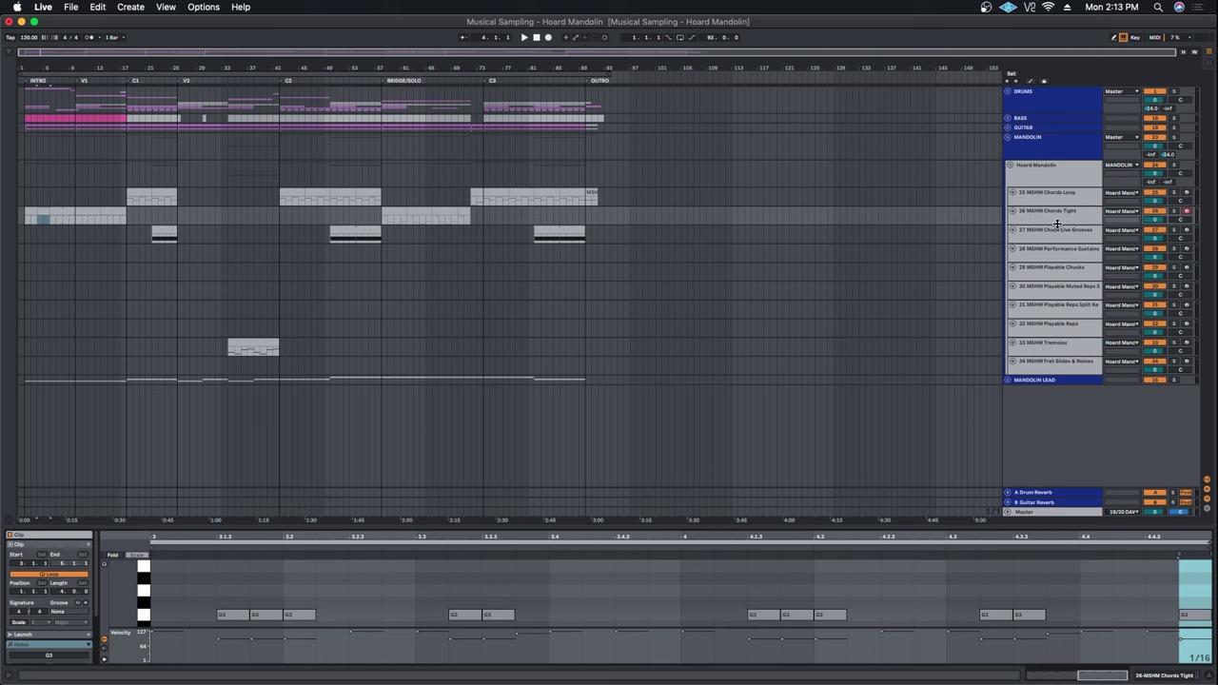
pyautogui.click(63, 249)
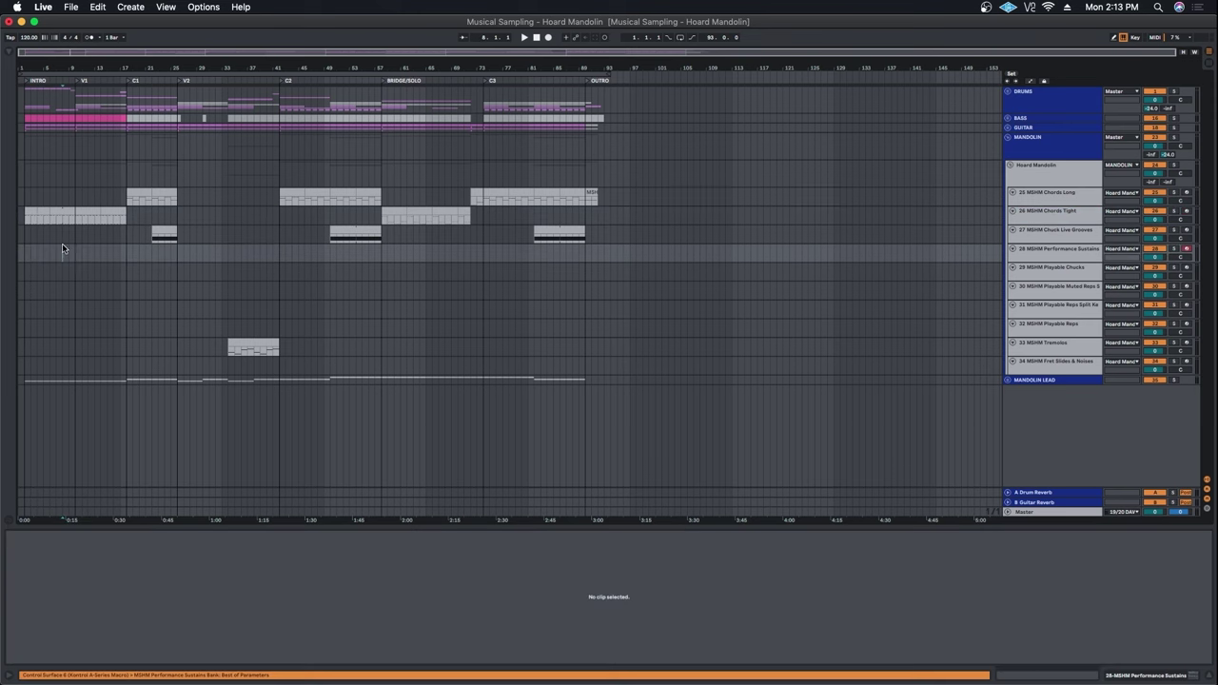
pyautogui.click(62, 215)
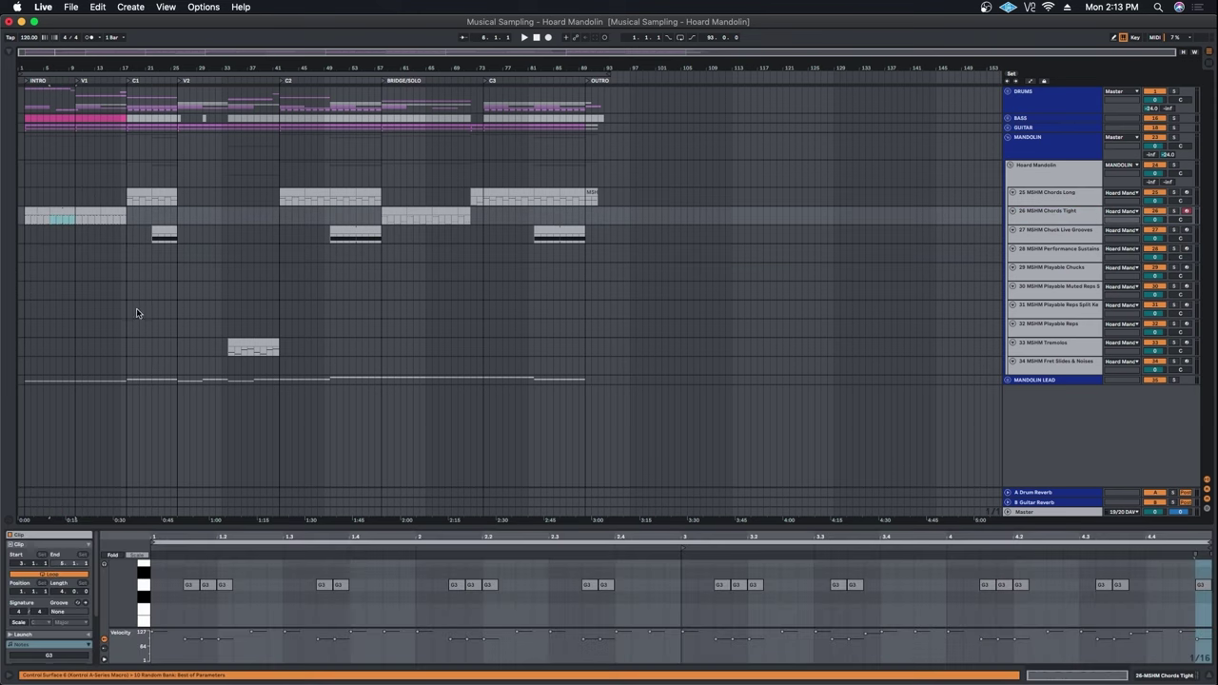
pyautogui.click(96, 286)
pyautogui.click(89, 210)
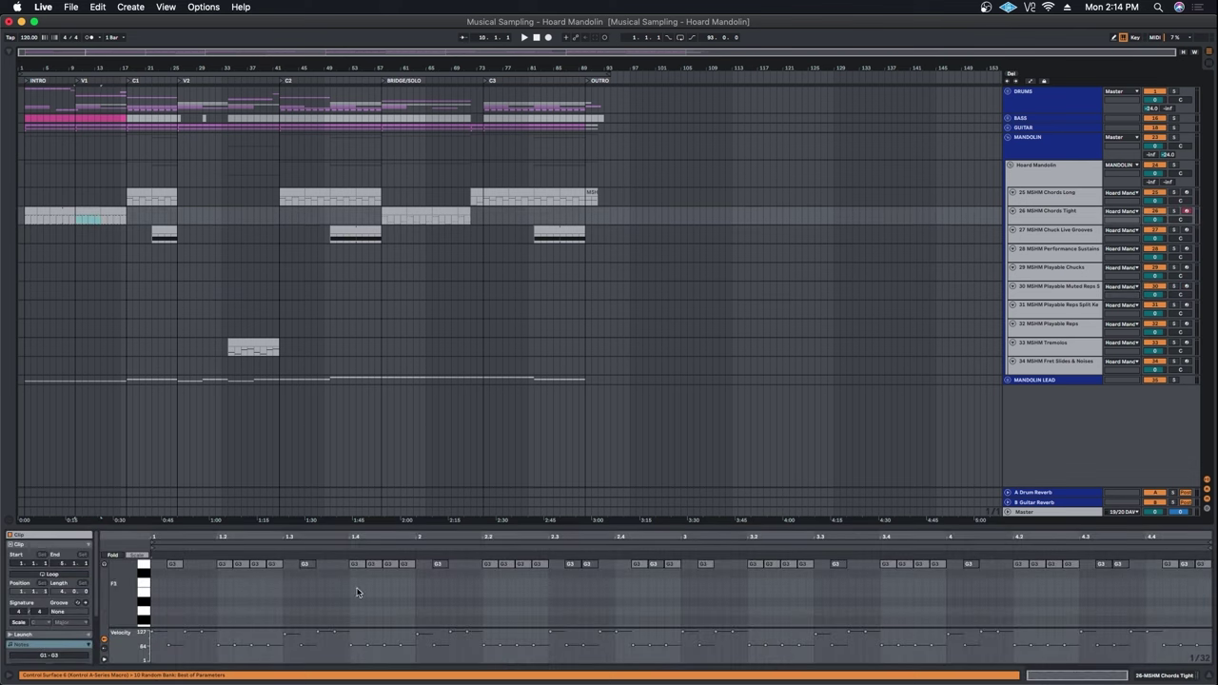
# Step: Play from bar 10 with the Chords Tight track soloed, and select that track with the solo off
pyautogui.click(75, 195)
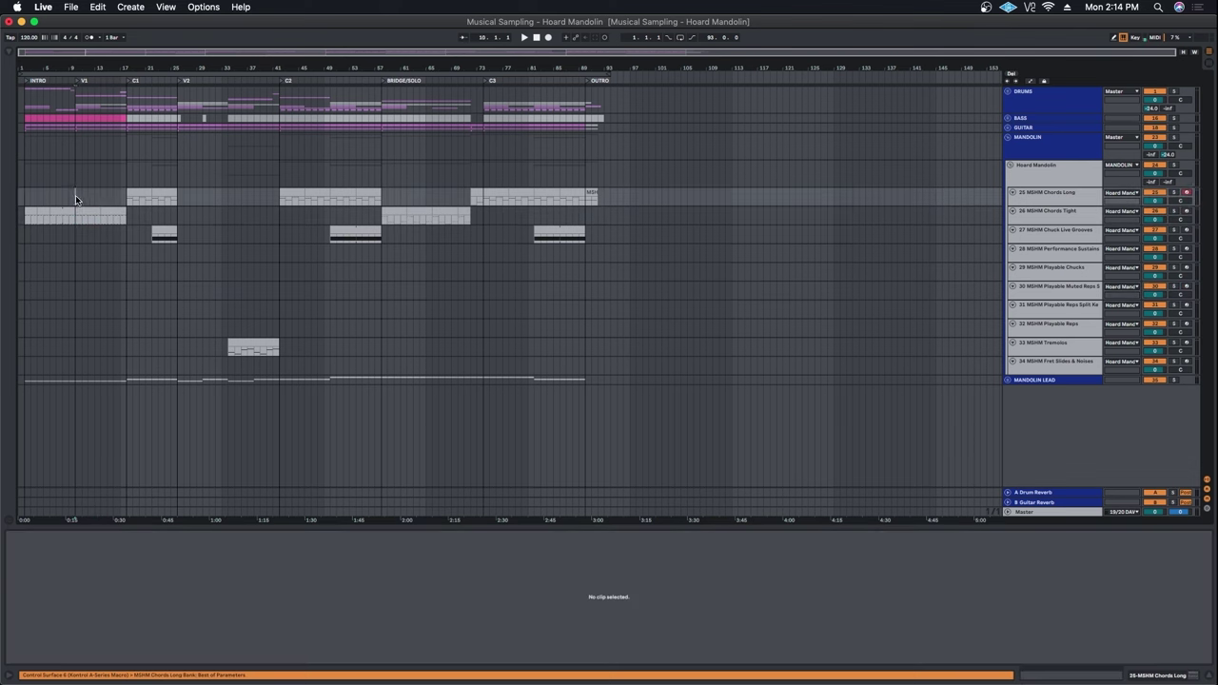
pyautogui.press('space')
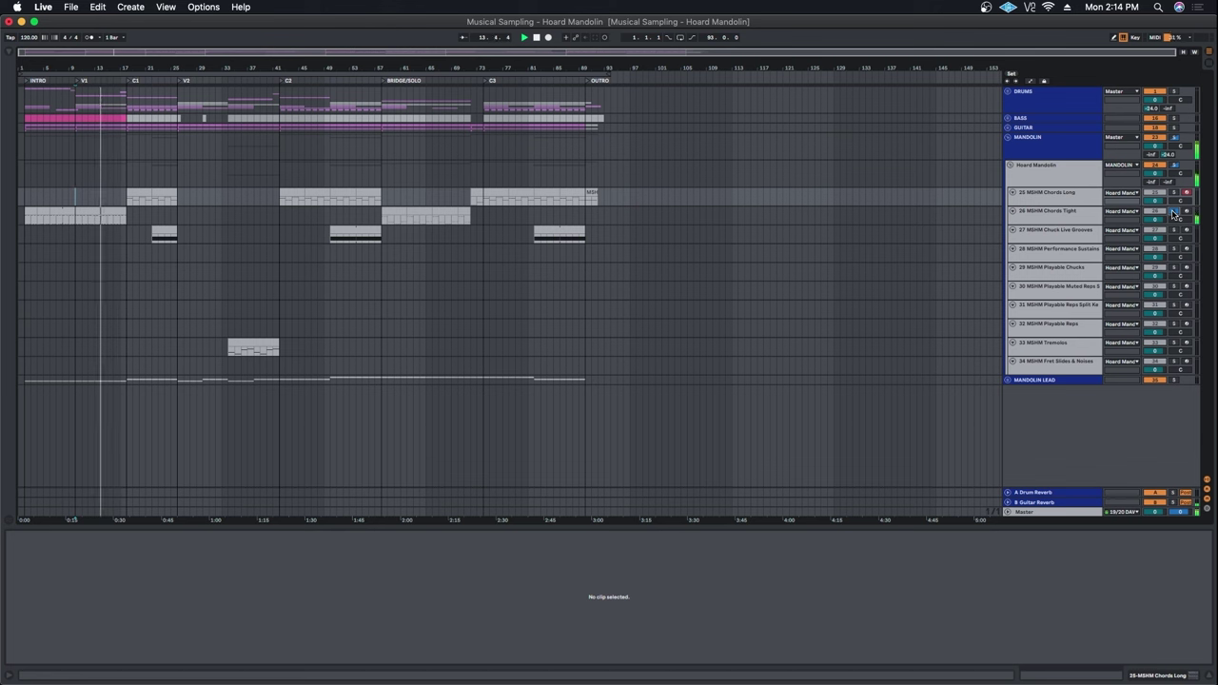
pyautogui.click(1065, 215)
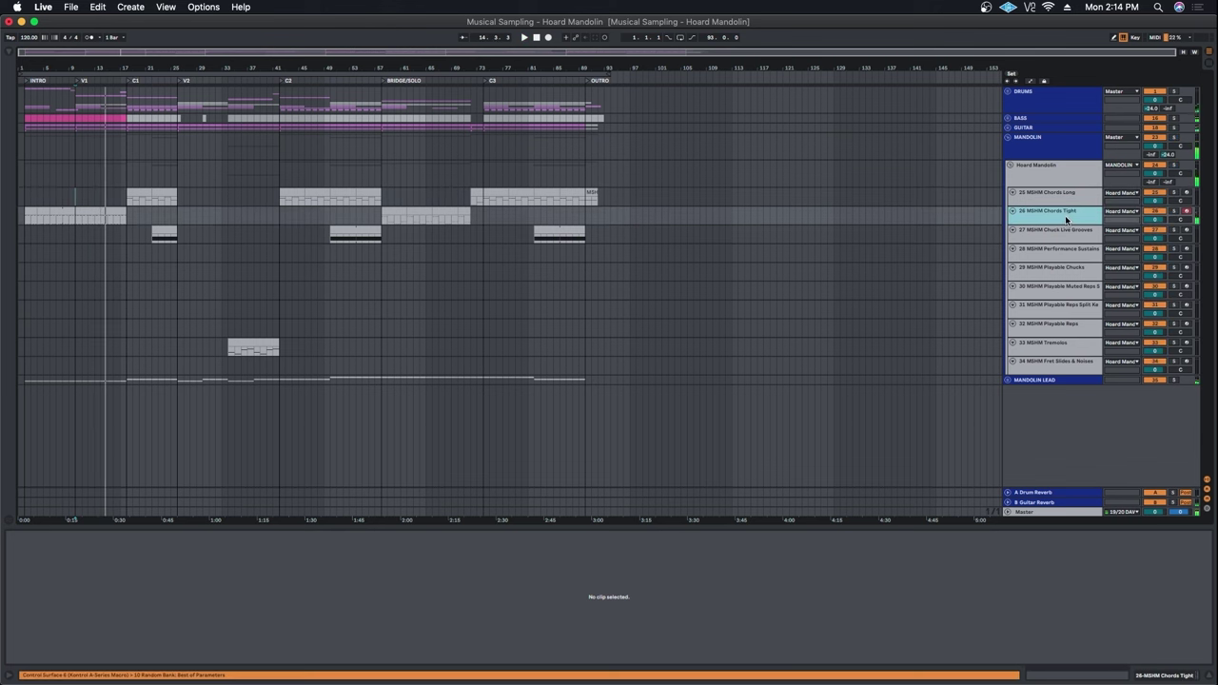
# Step: Audition the soloed Chords Long track from bar 18, and its transition from Chords Tight starting at bar 16
pyautogui.click(488, 187)
pyautogui.click(127, 178)
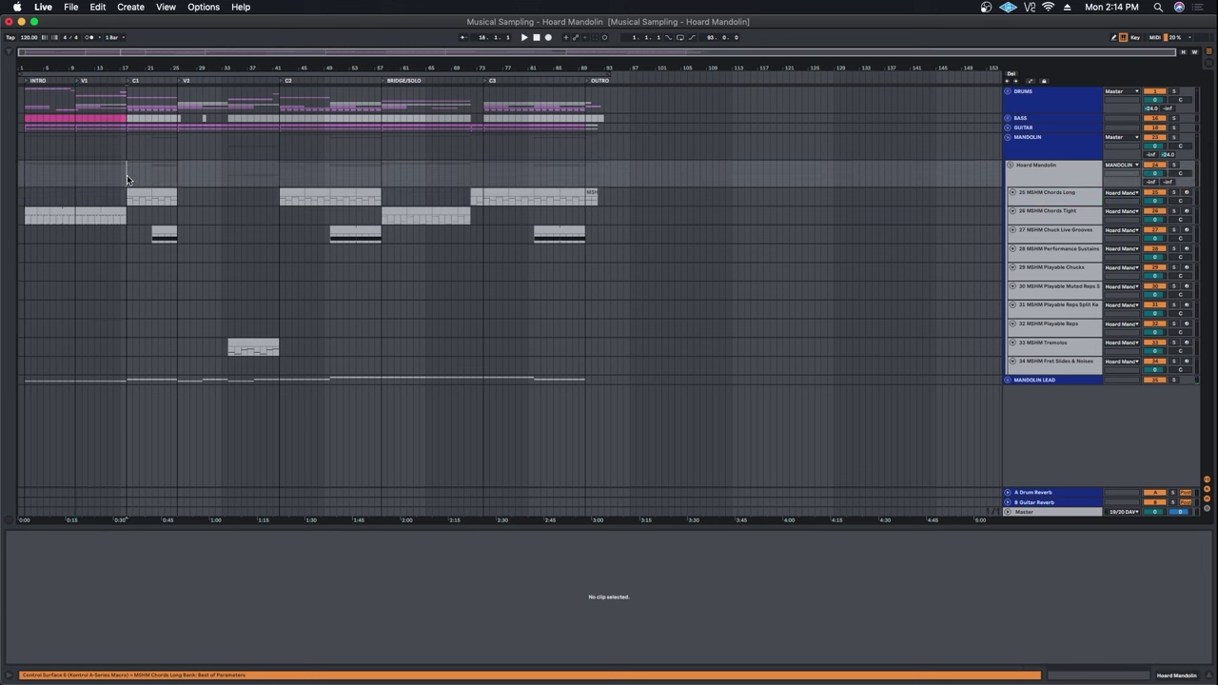
pyautogui.click(1173, 193)
pyautogui.press('space')
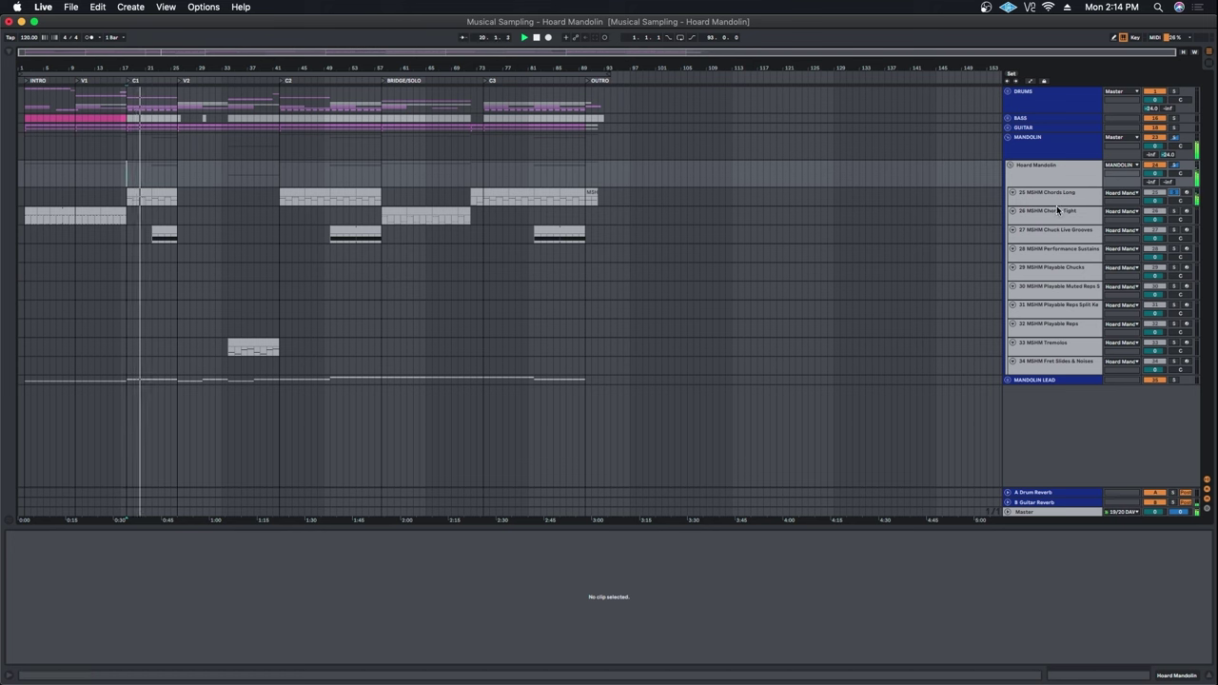
pyautogui.click(1175, 213)
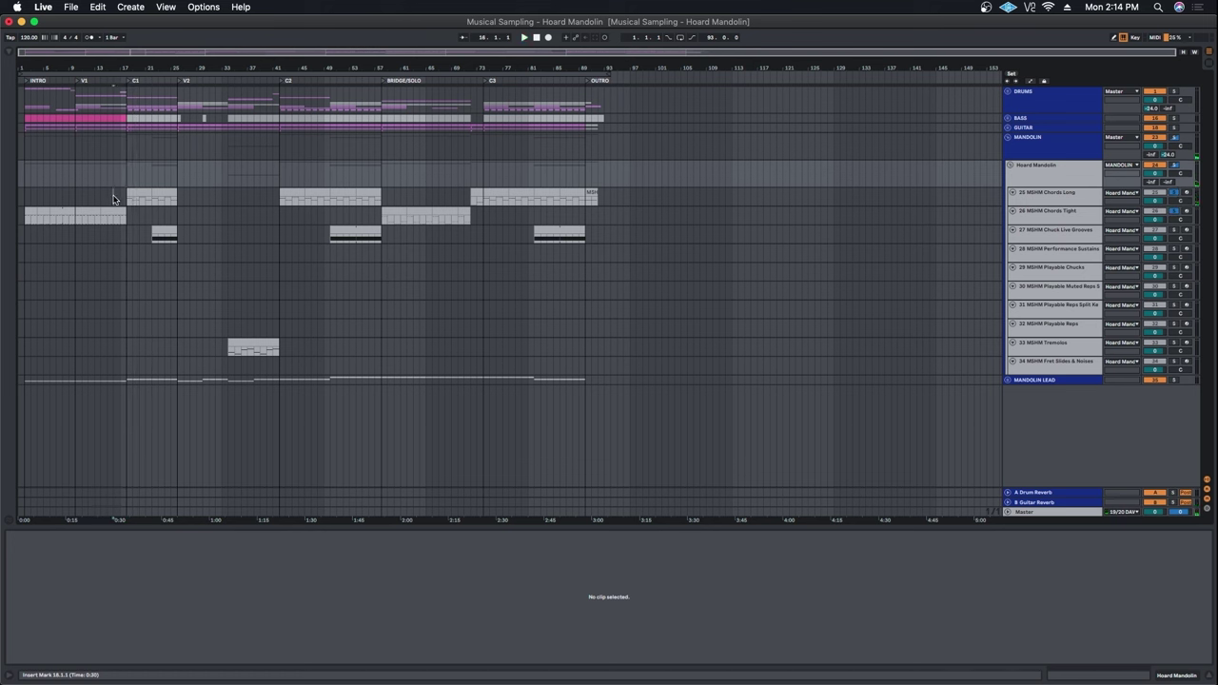
pyautogui.click(111, 192)
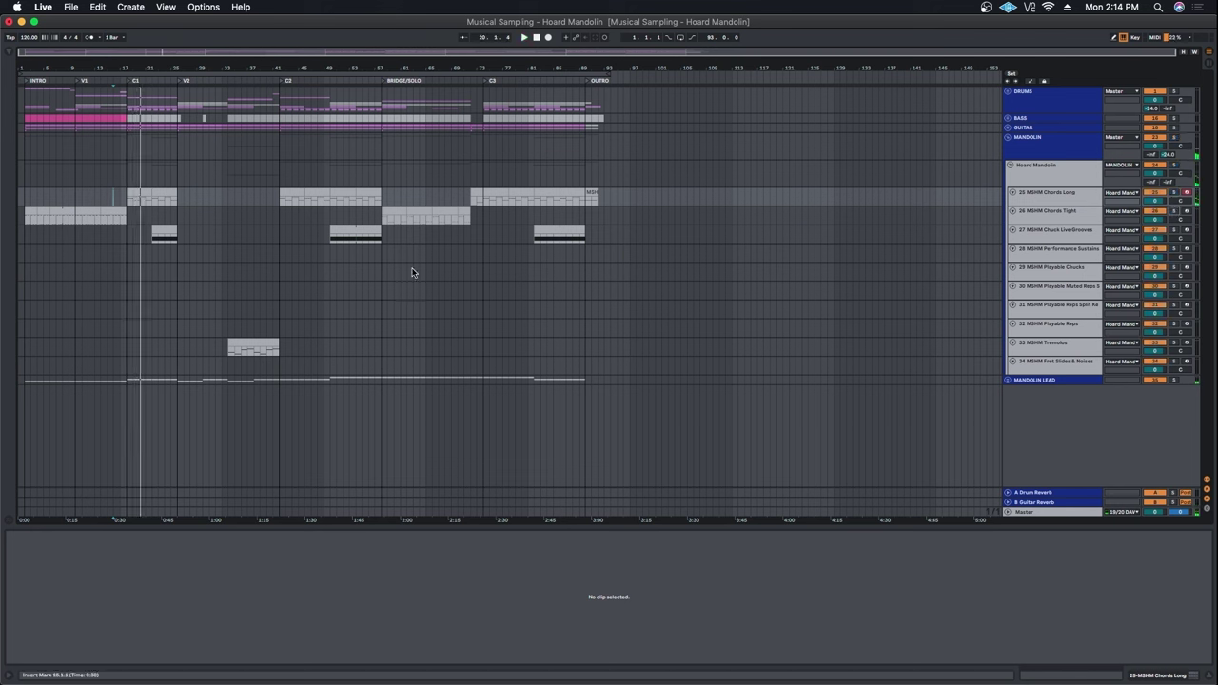
# Step: Solo the Chuck Live Grooves track and play its clip from bar 22 with a slightly taller clip view
pyautogui.click(128, 239)
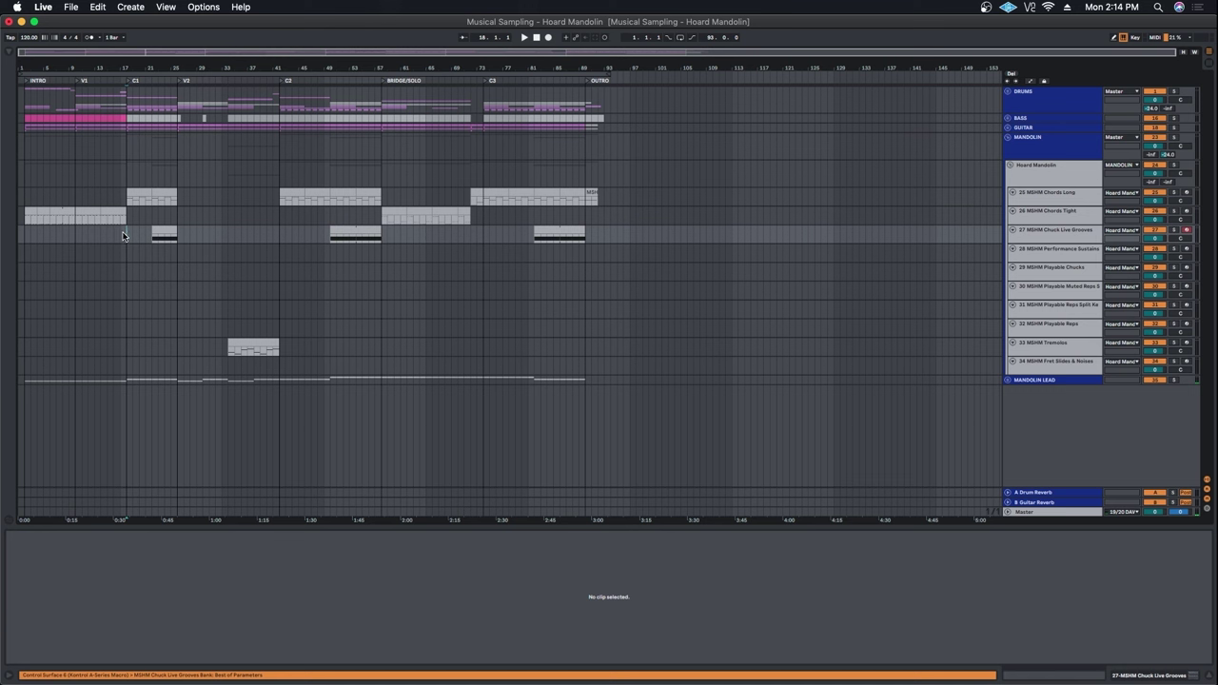
pyautogui.click(140, 211)
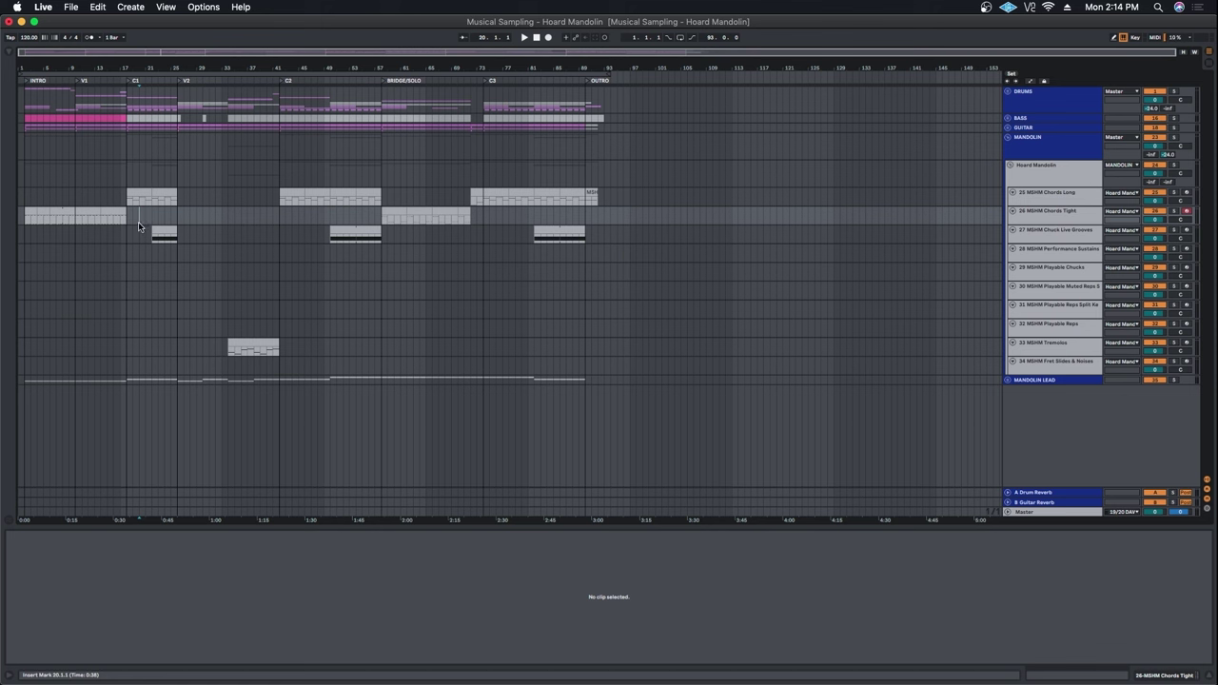
pyautogui.click(156, 236)
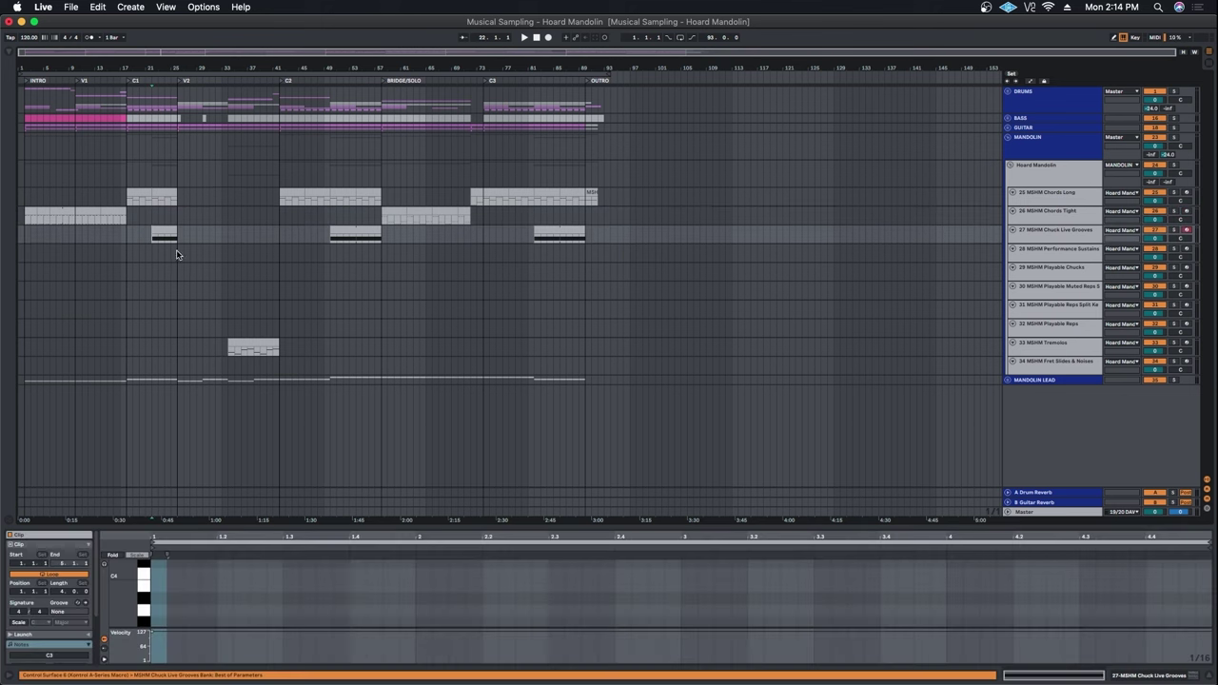
pyautogui.click(1178, 234)
pyautogui.click(1176, 232)
pyautogui.press('space')
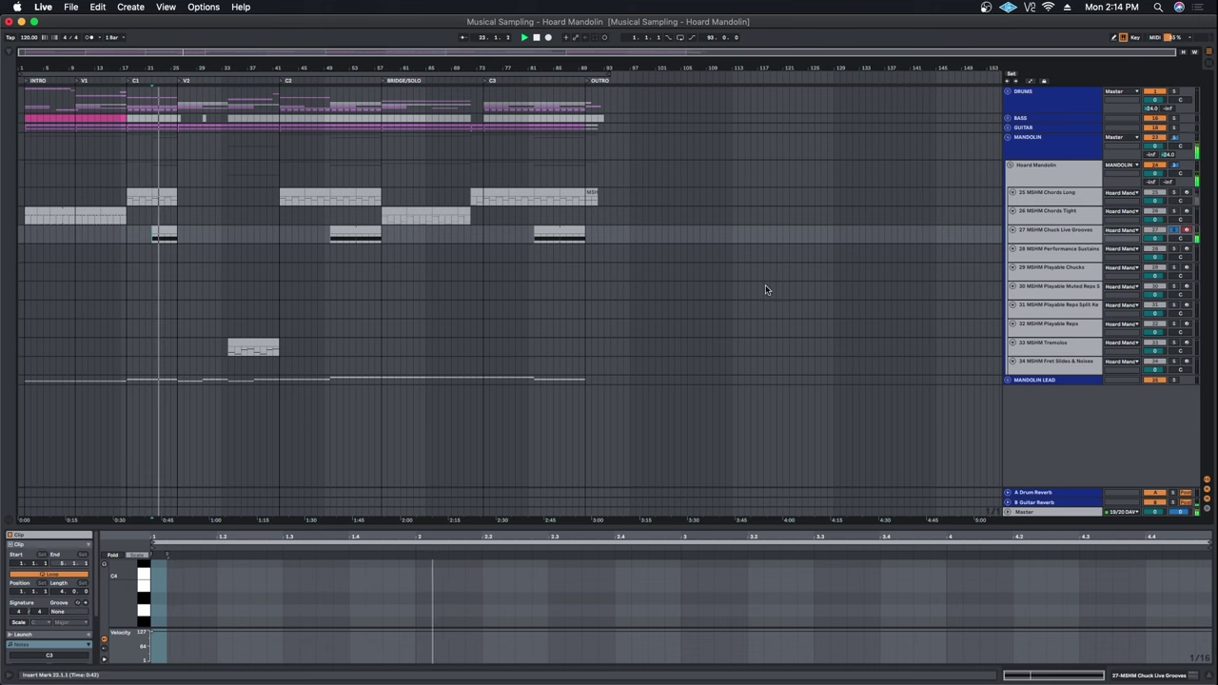
pyautogui.moveTo(685, 526); pyautogui.dragTo(740, 498)
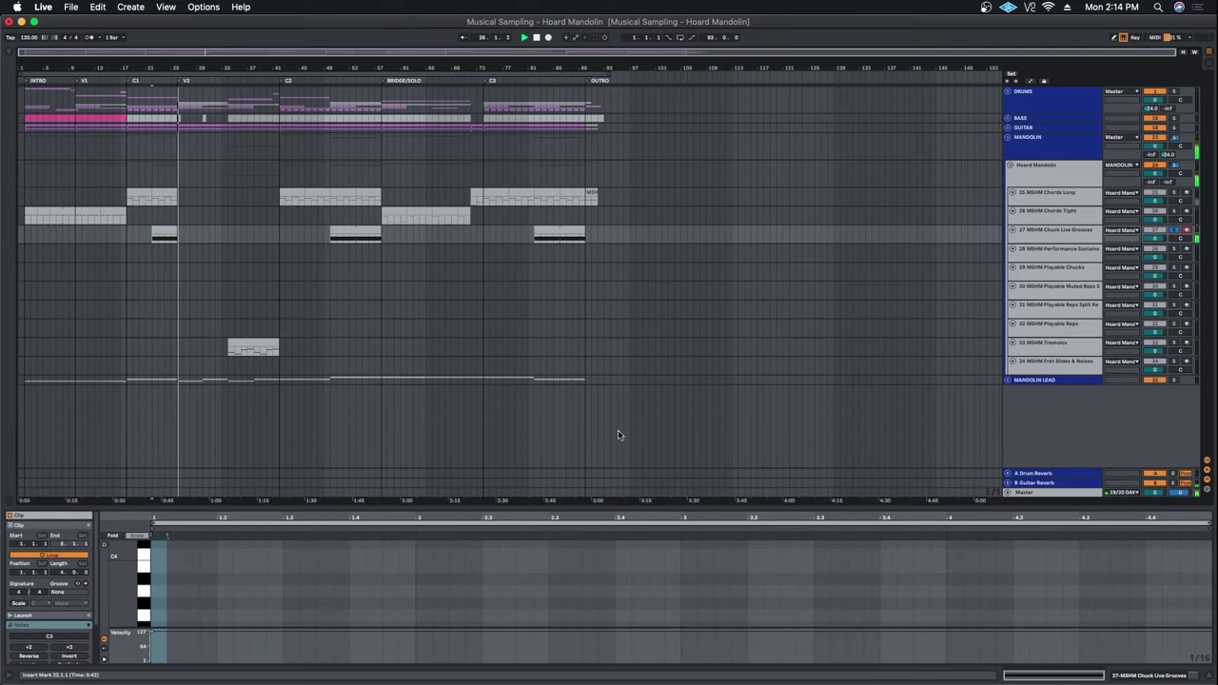
pyautogui.click(334, 429)
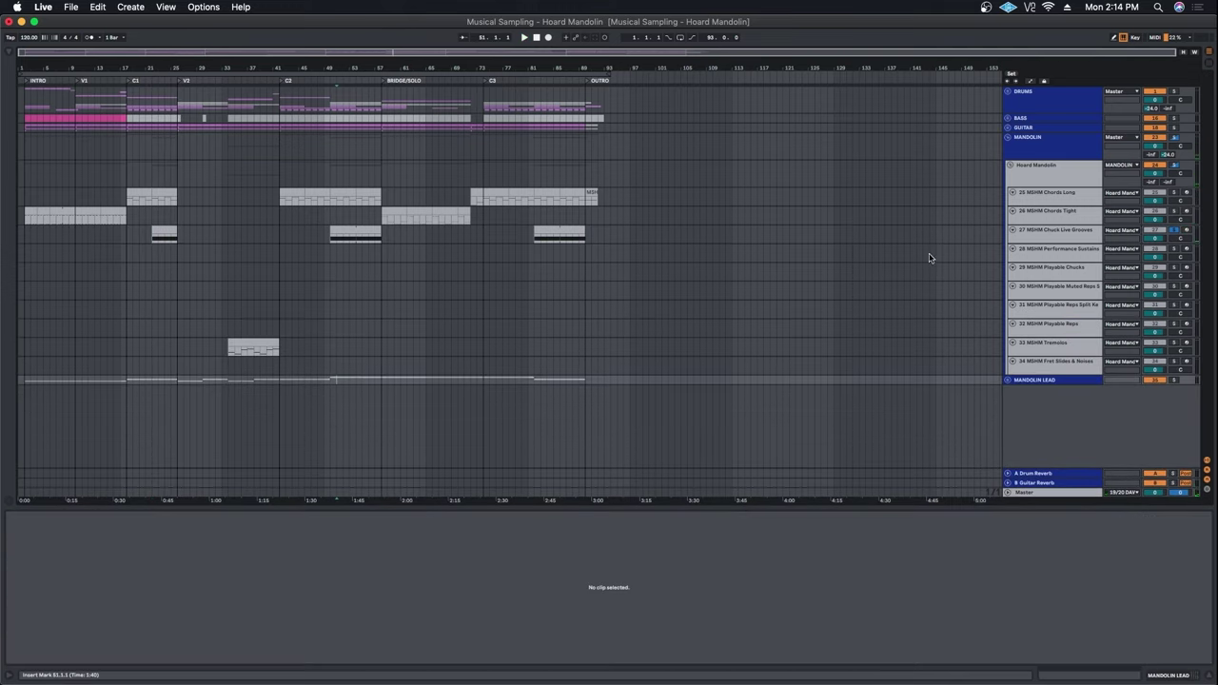
# Step: Play the soloed Tremolos track from bar 34, and select it with the solo off
pyautogui.click(228, 310)
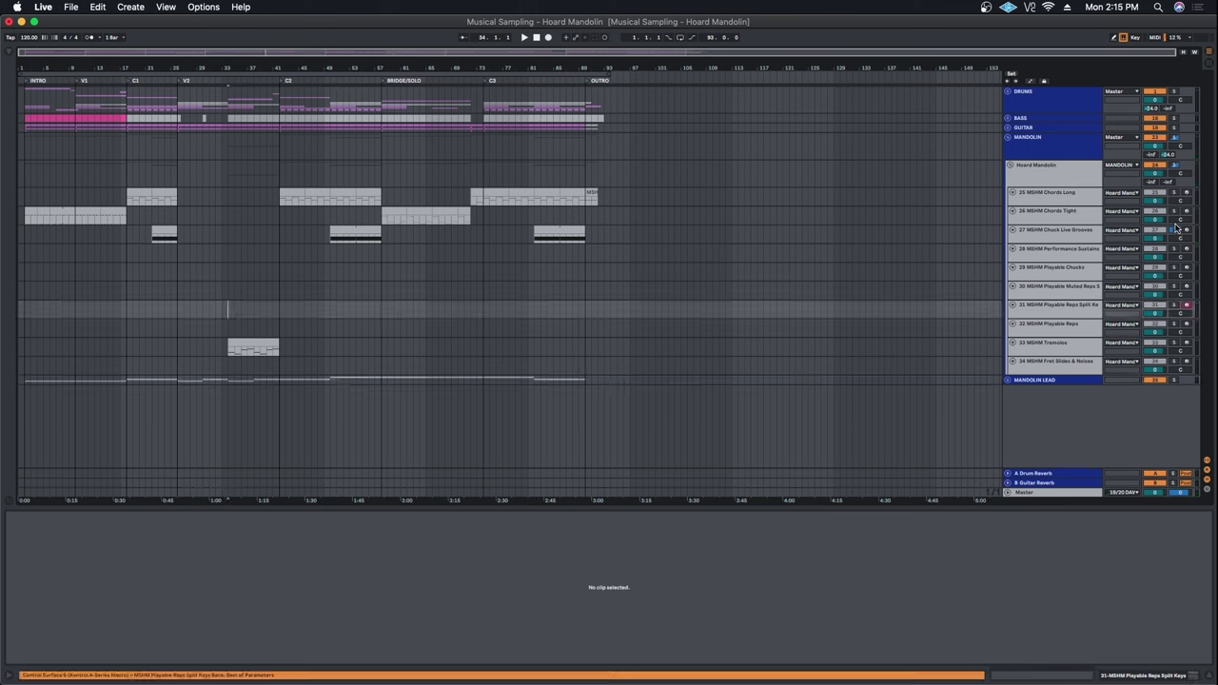
pyautogui.press('space')
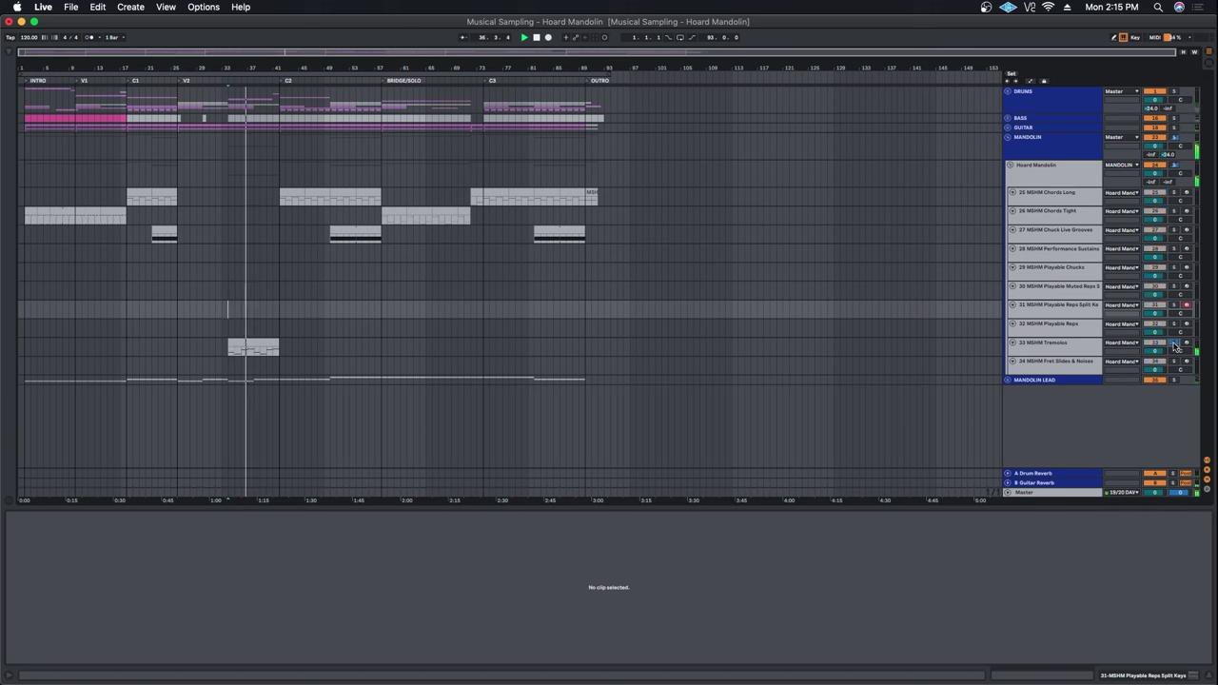
pyautogui.click(1078, 343)
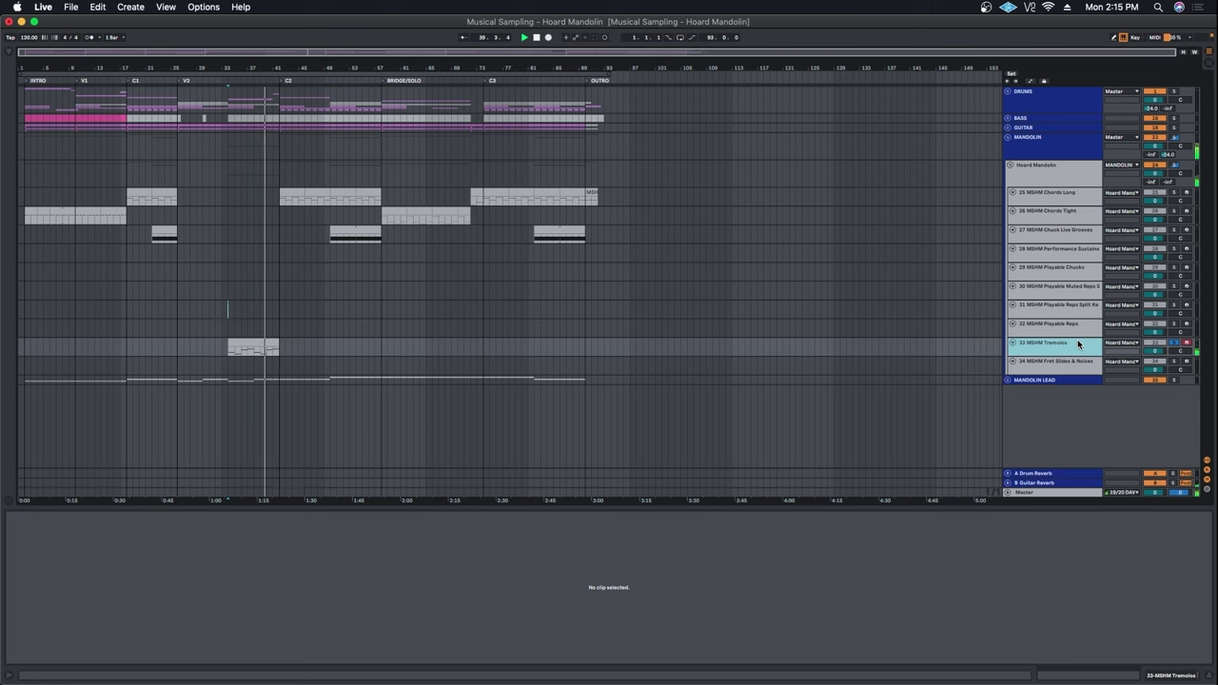
pyautogui.click(1176, 344)
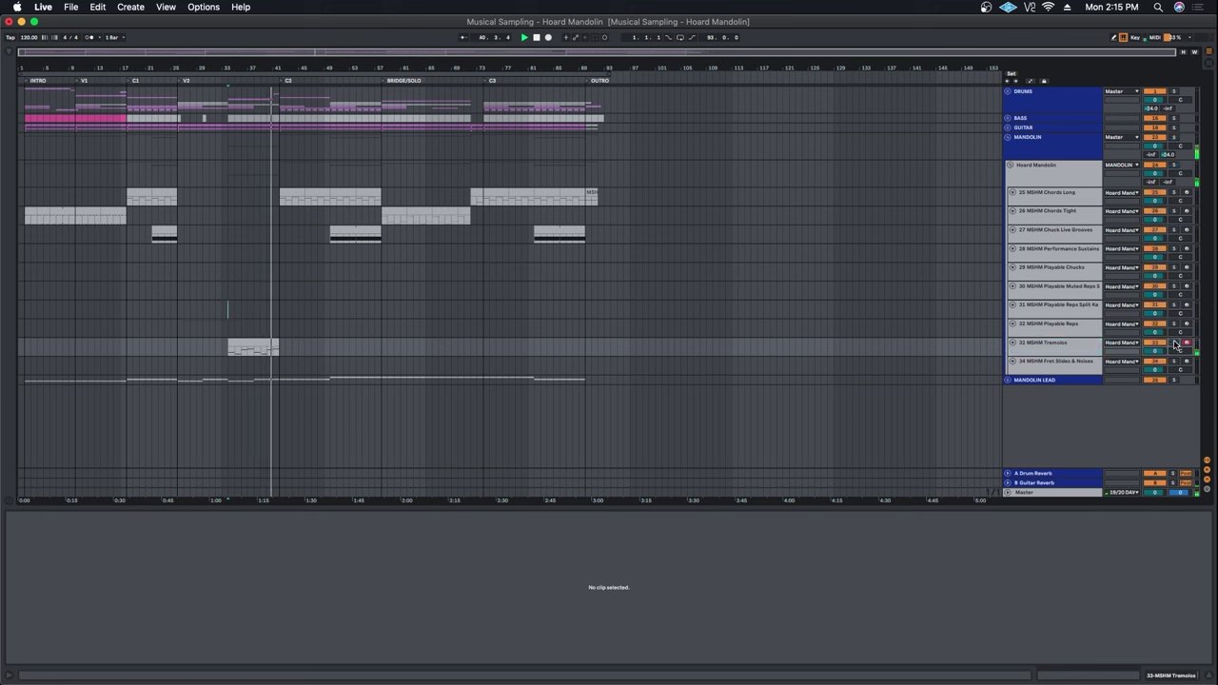
pyautogui.click(1065, 344)
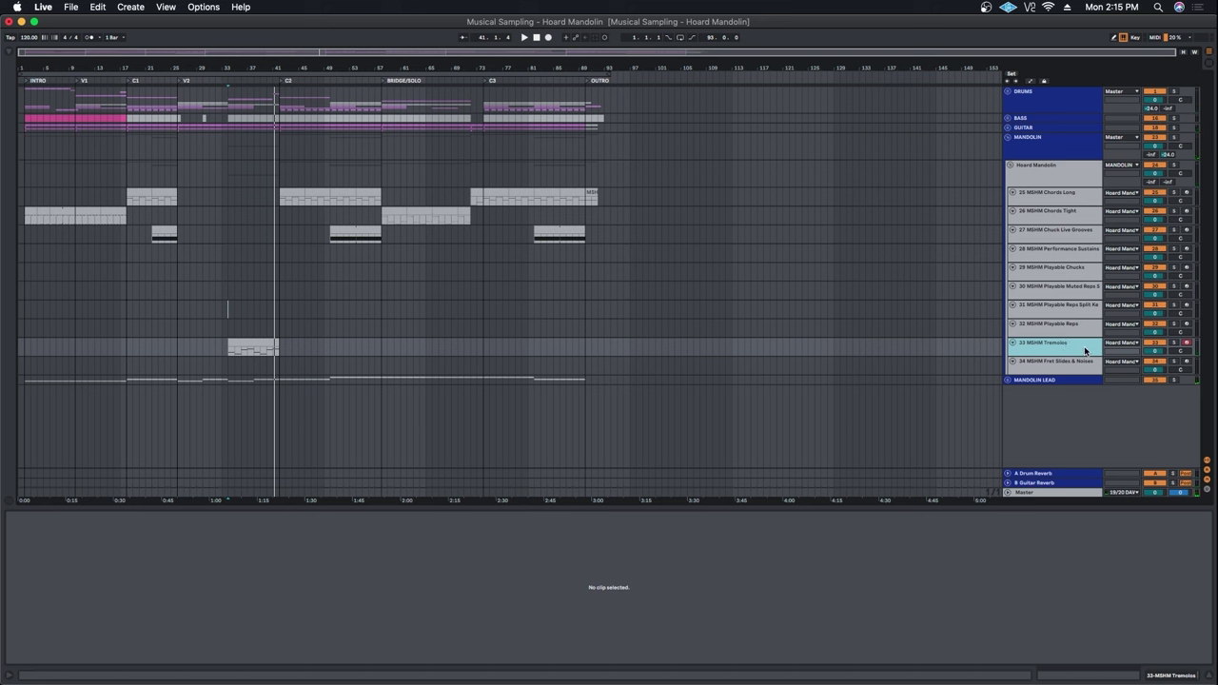
# Step: Play the Tremolos section from bar 34 in the full mix and with the DRUMS and MANDOLIN groups soloed
pyautogui.click(244, 325)
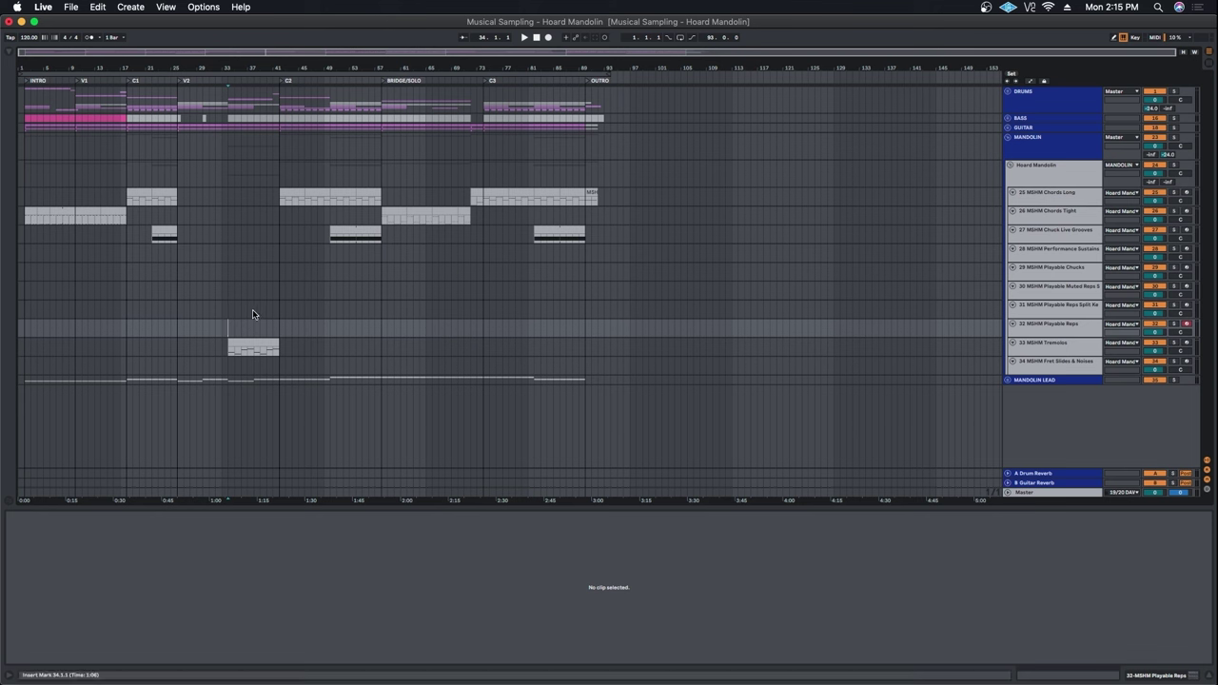
pyautogui.click(1058, 344)
pyautogui.press('space')
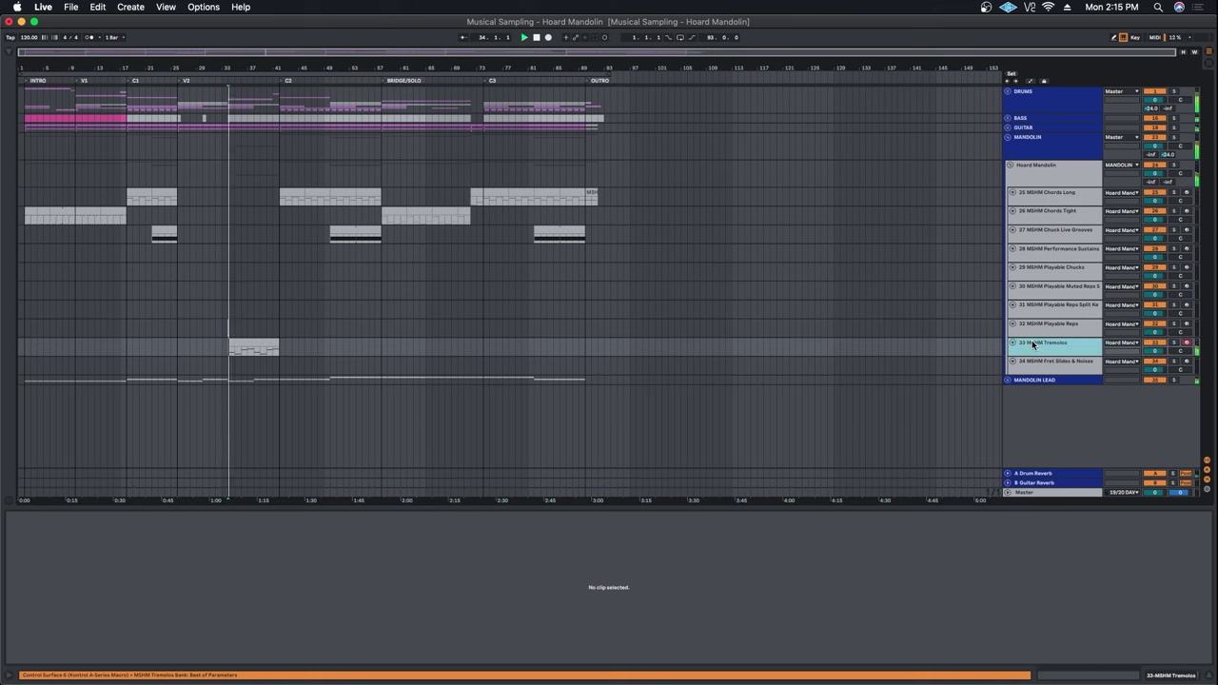
pyautogui.click(1178, 146)
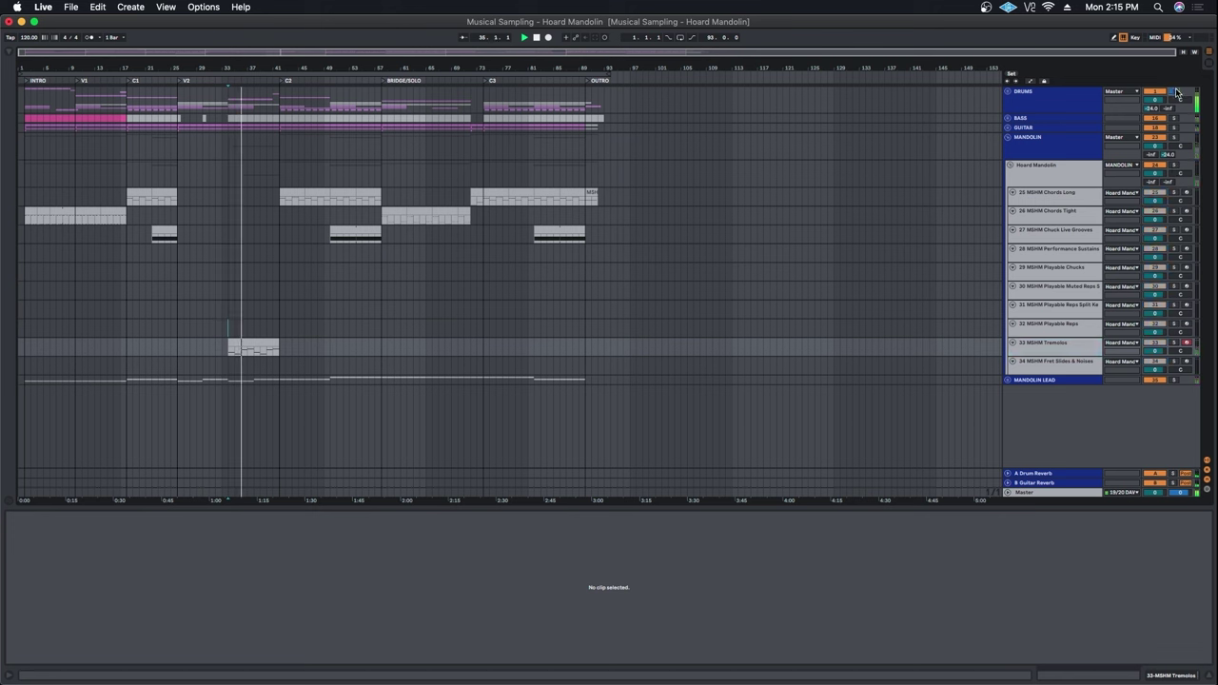
pyautogui.click(1178, 147)
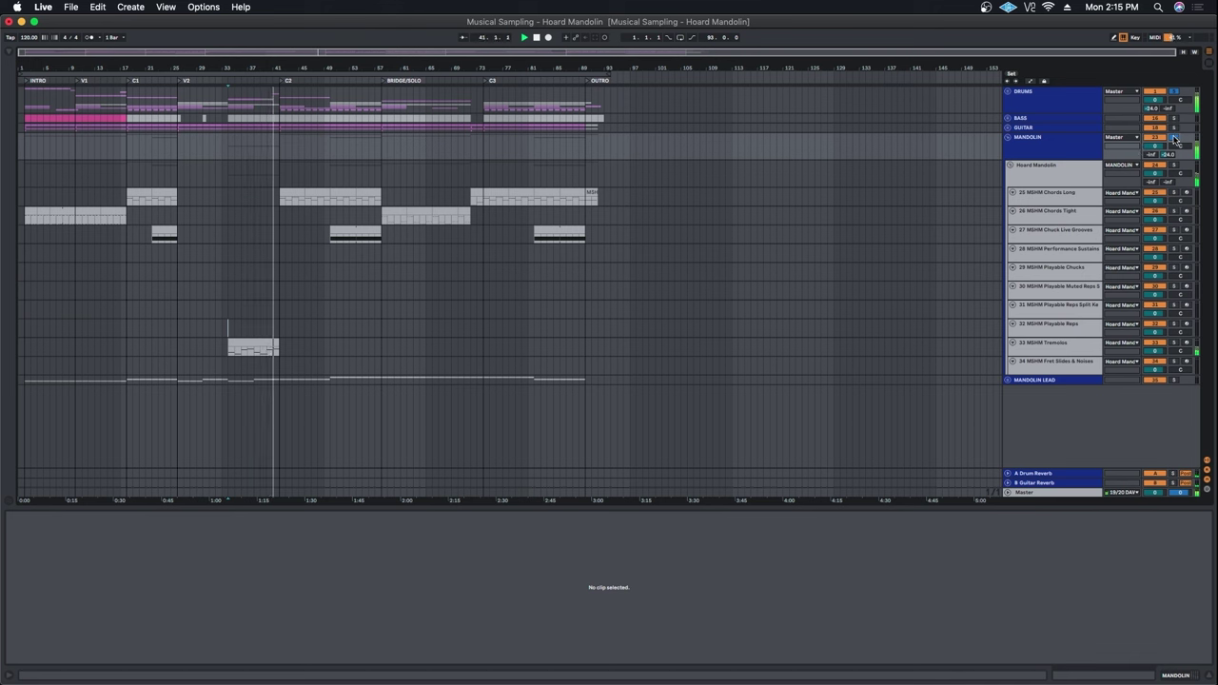
pyautogui.click(1040, 152)
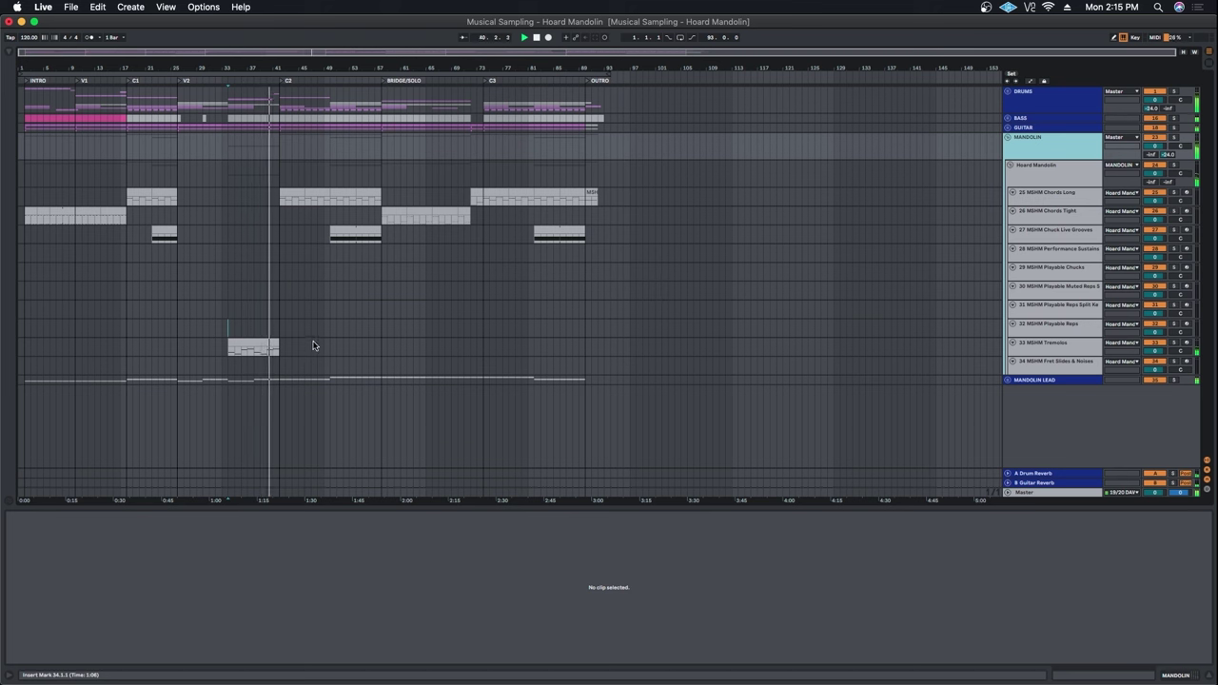
pyautogui.click(424, 347)
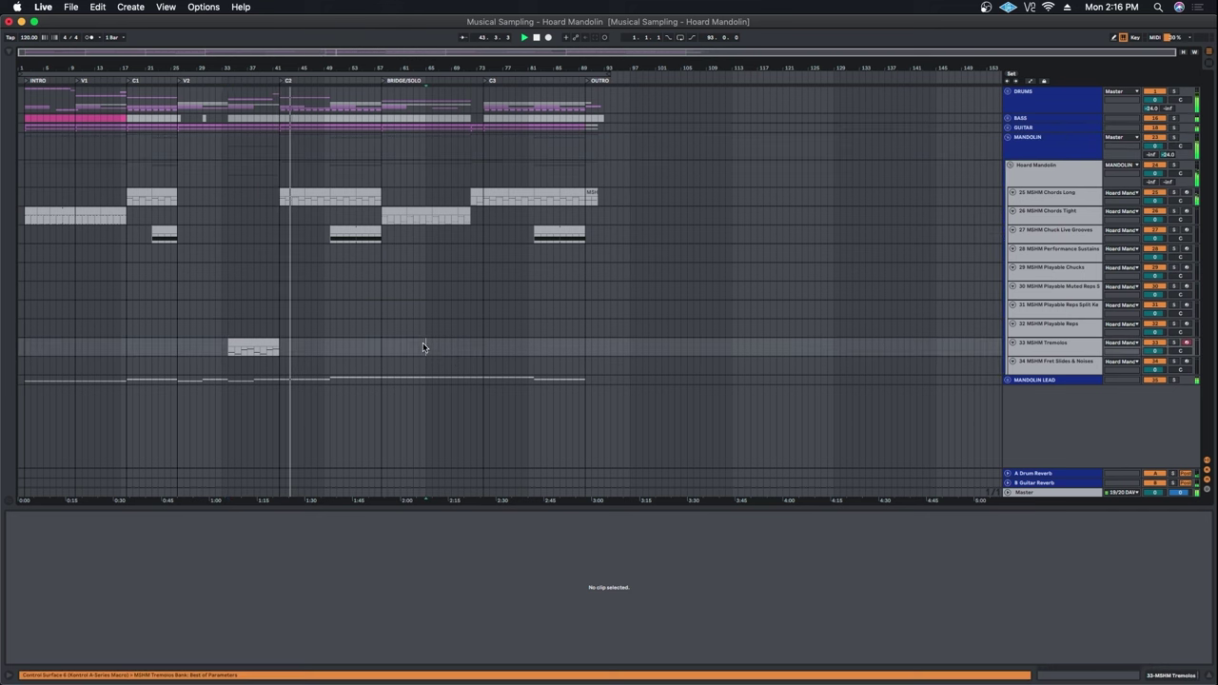
# Step: Look through the Hoard Mandolin tracks from Tremolos up to Performance Sustains, and select the Fret Slides & Noises track
pyautogui.click(1054, 332)
pyautogui.click(1068, 310)
pyautogui.click(1065, 296)
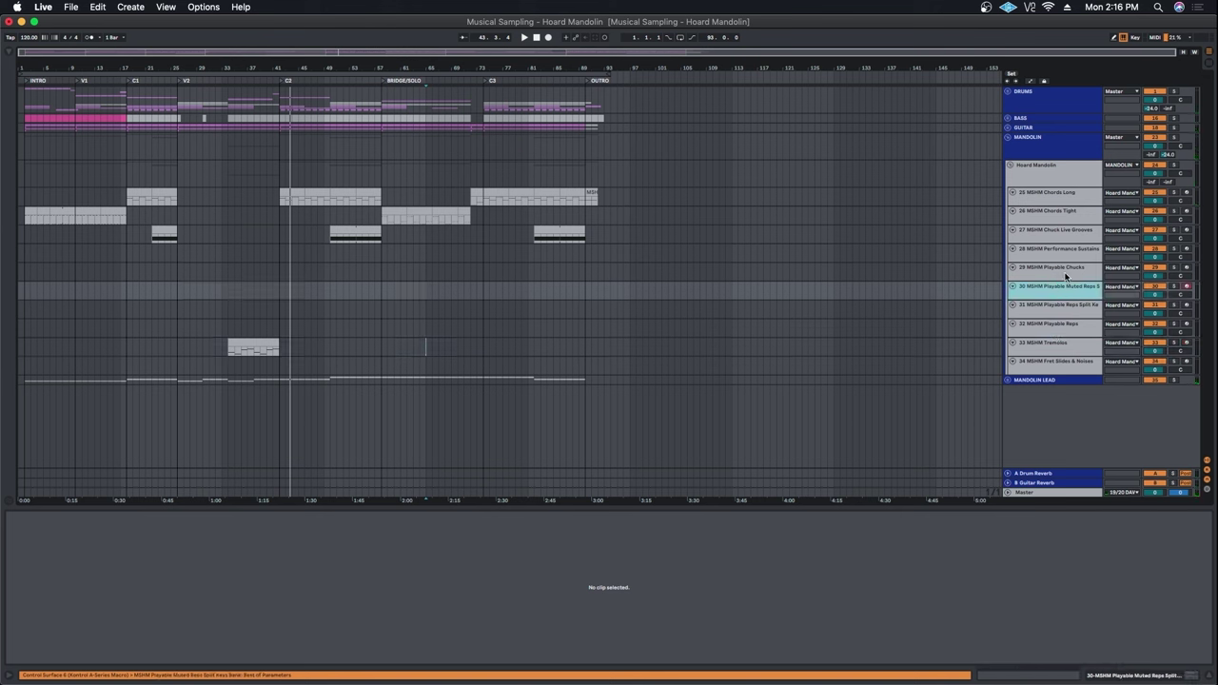
pyautogui.click(1068, 272)
pyautogui.click(1070, 255)
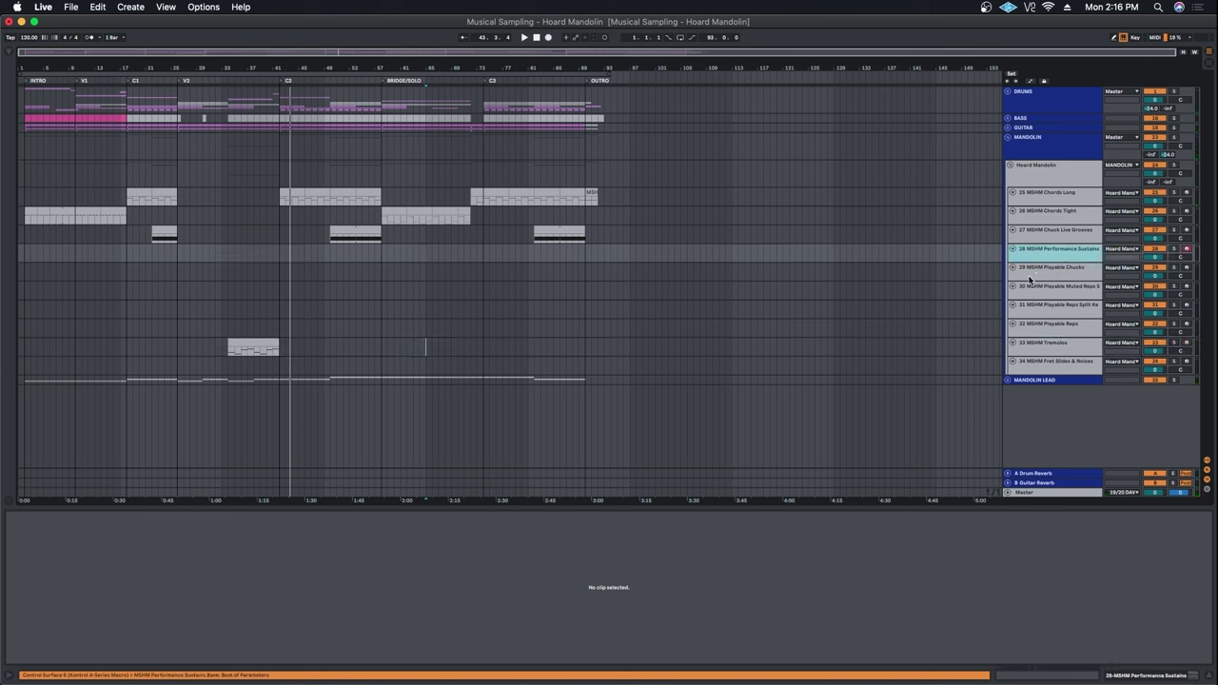
pyautogui.click(1050, 343)
pyautogui.click(1052, 364)
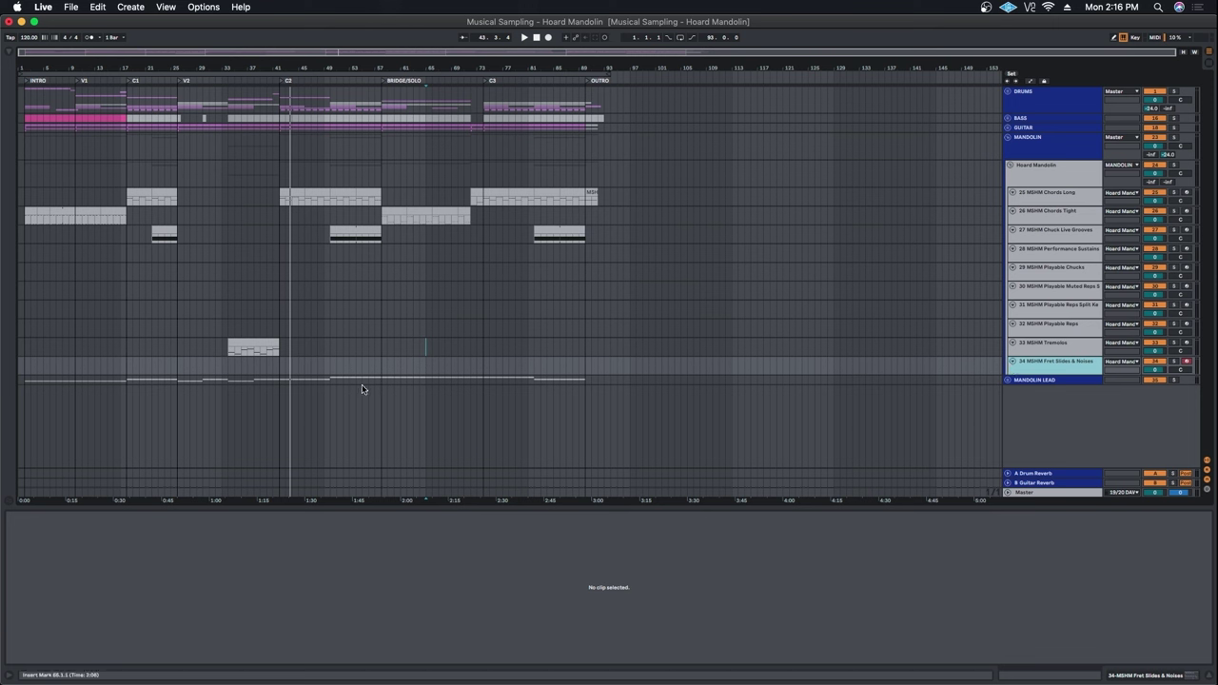
# Step: Insert an empty MIDI clip on the Fret Slides & Noises track from bar 42 to bar 49
pyautogui.click(316, 373)
pyautogui.press('+')
pyautogui.press('+')
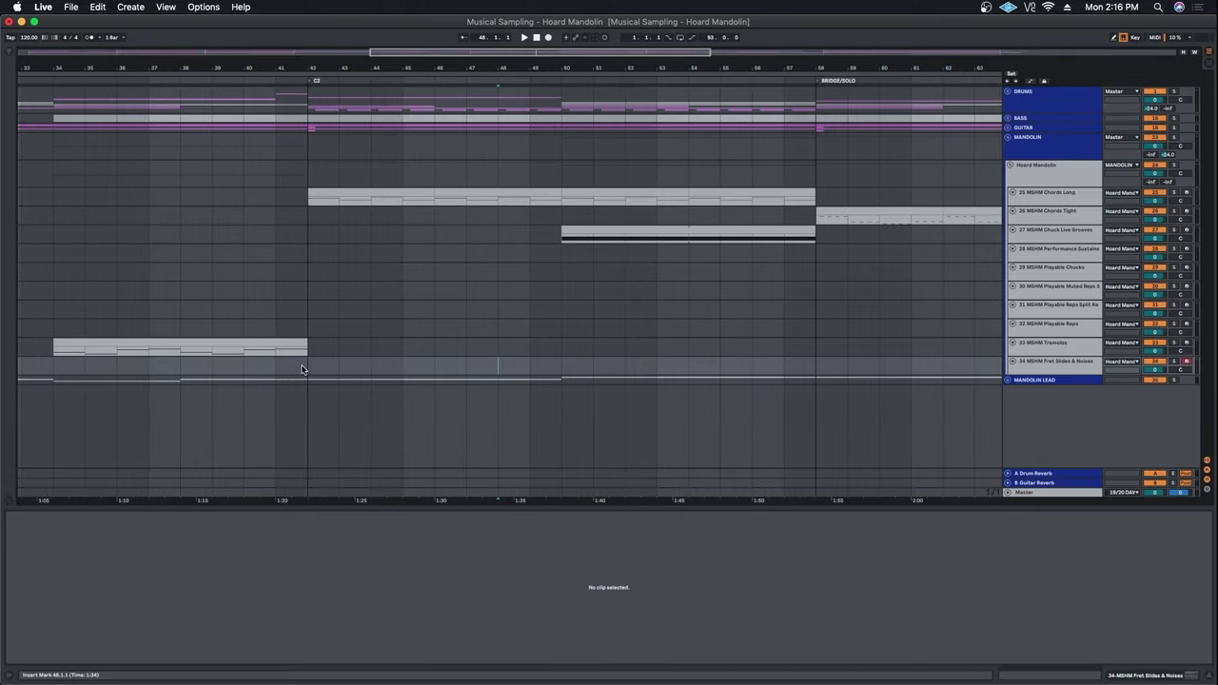
pyautogui.moveTo(304, 369); pyautogui.dragTo(530, 370)
pyautogui.rightClick(506, 369)
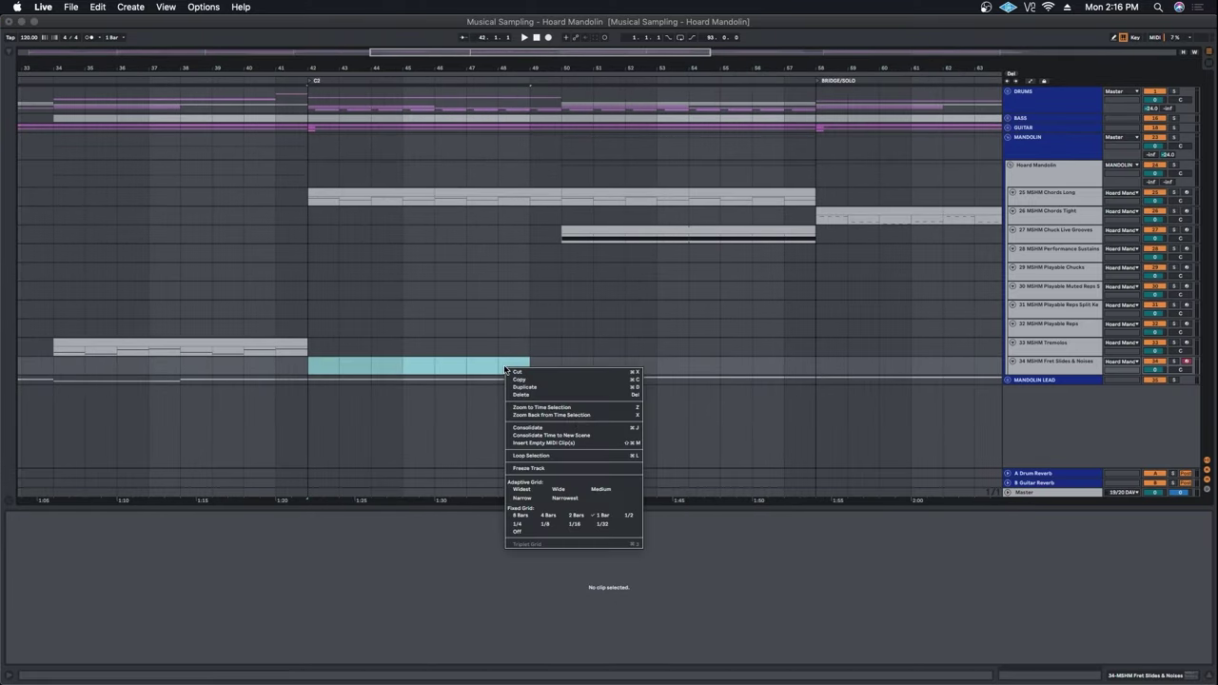
pyautogui.click(574, 443)
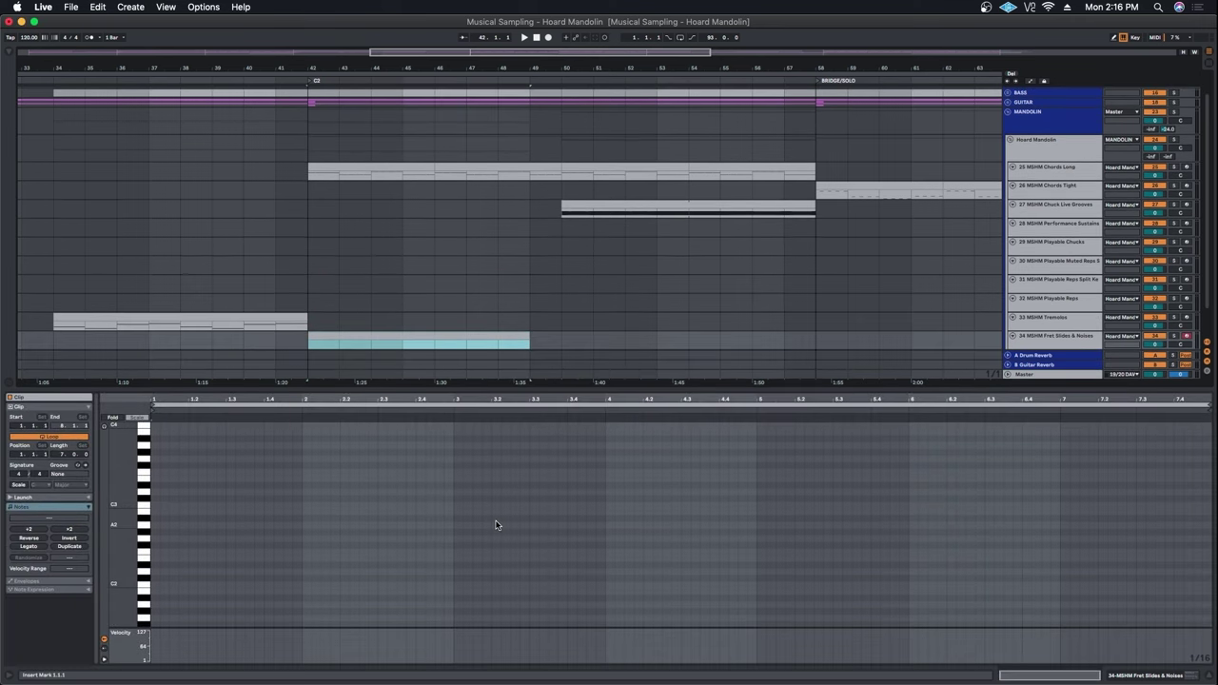
# Step: Turn the grid off in the new Fret Slides & Noises clip and draw an F2 note from about 1.3.2 to 1.4.4
pyautogui.rightClick(497, 524)
pyautogui.click(538, 479)
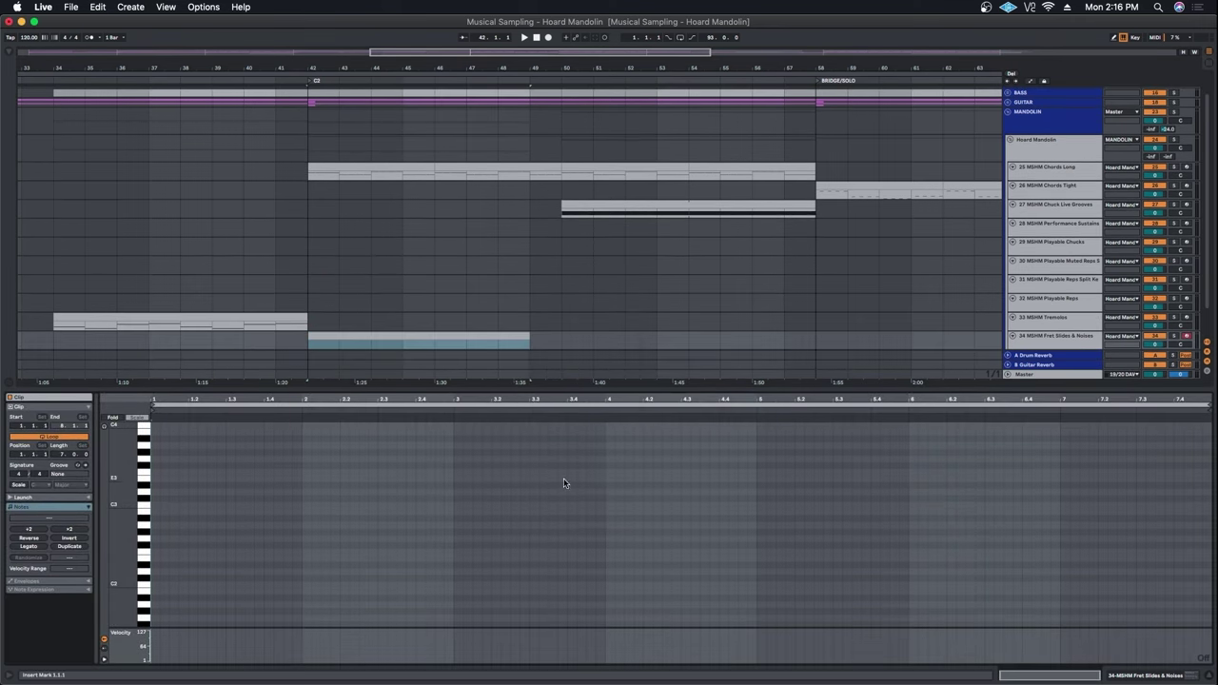
pyautogui.click(292, 562)
pyautogui.click(232, 554)
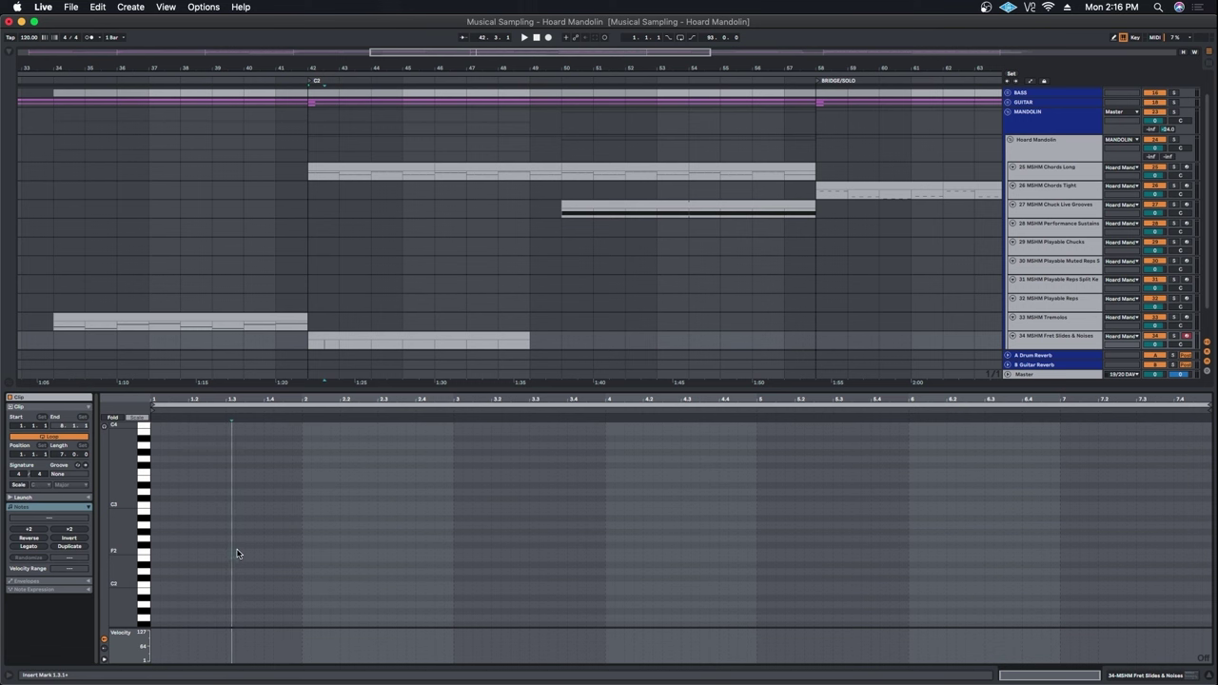
pyautogui.press('b')
pyautogui.click(241, 552)
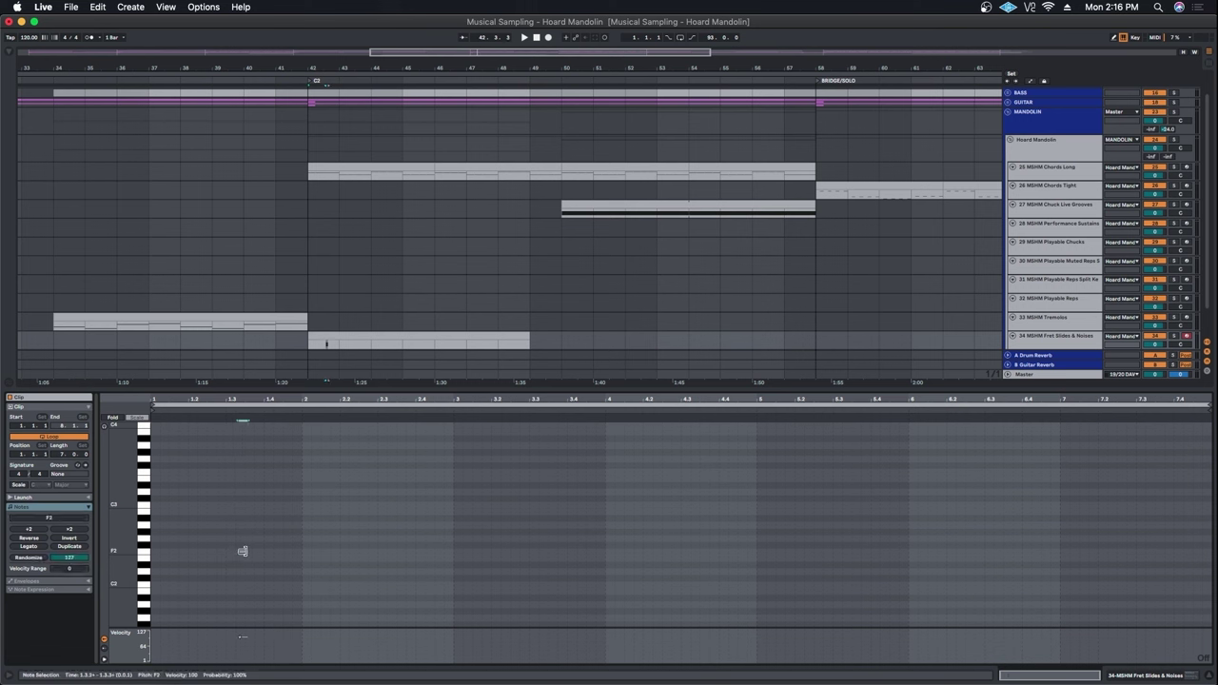
pyautogui.moveTo(242, 552); pyautogui.dragTo(294, 553)
# Step: Play the fret noise note in the full mix from bar 42, and show the Fret Slides & Noises device chain
pyautogui.press('space')
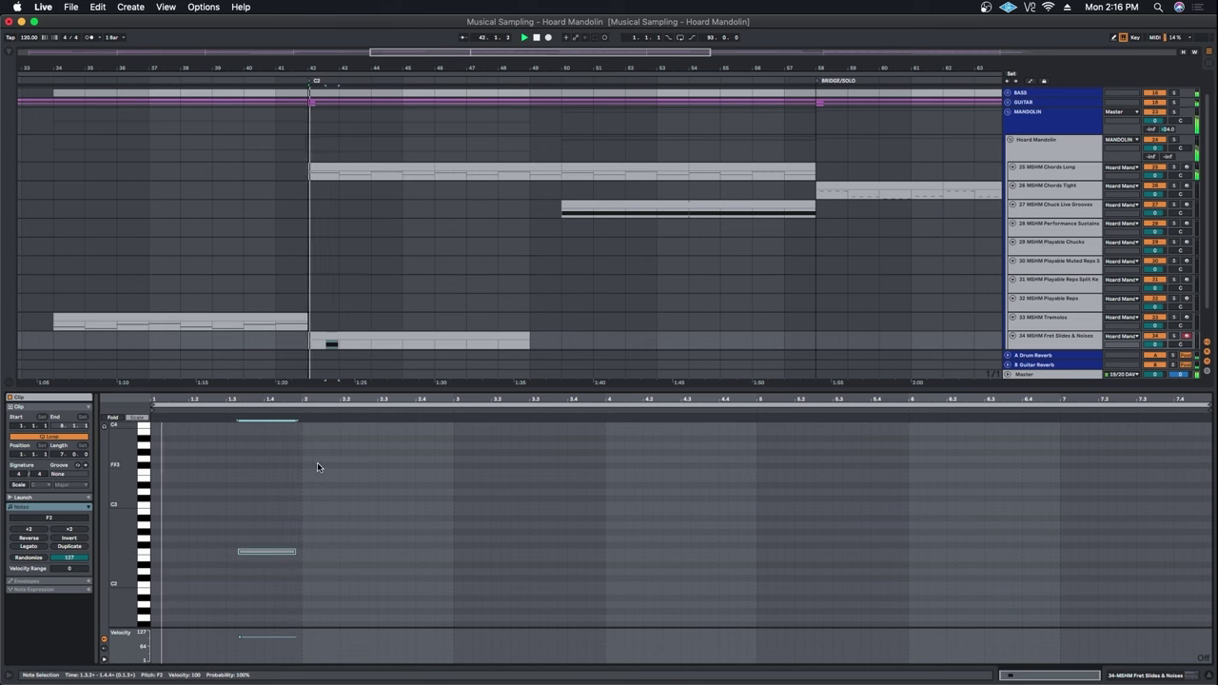
pyautogui.doubleClick(1062, 343)
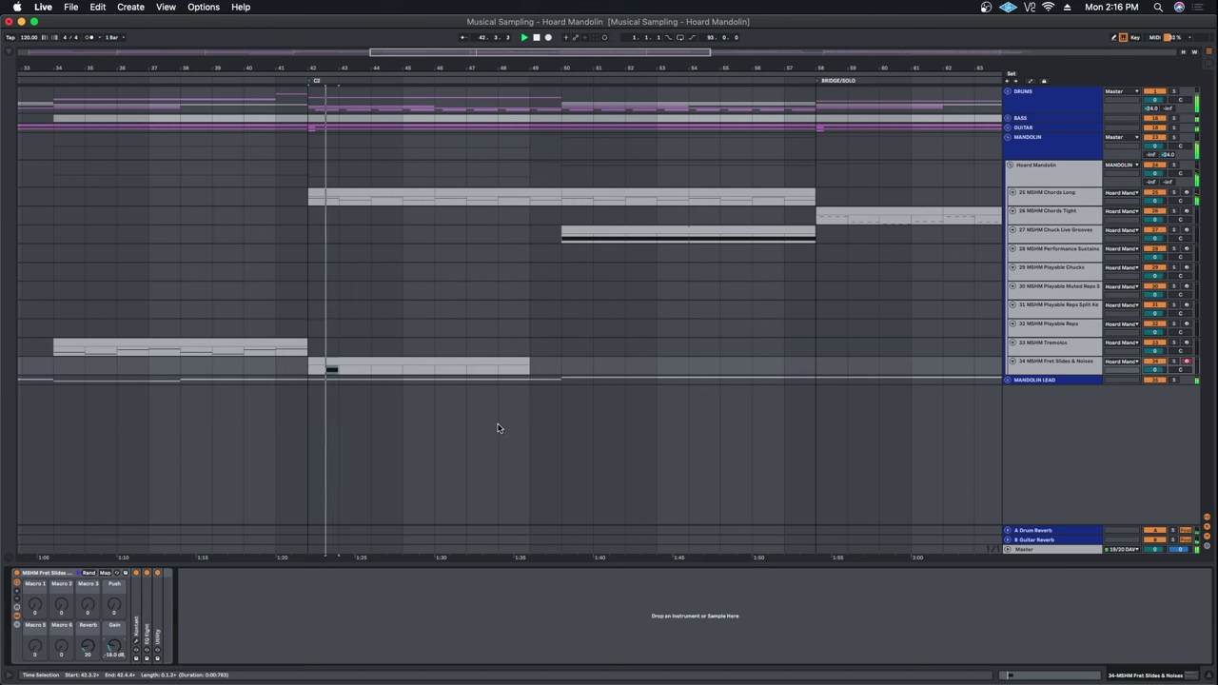
pyautogui.click(1057, 362)
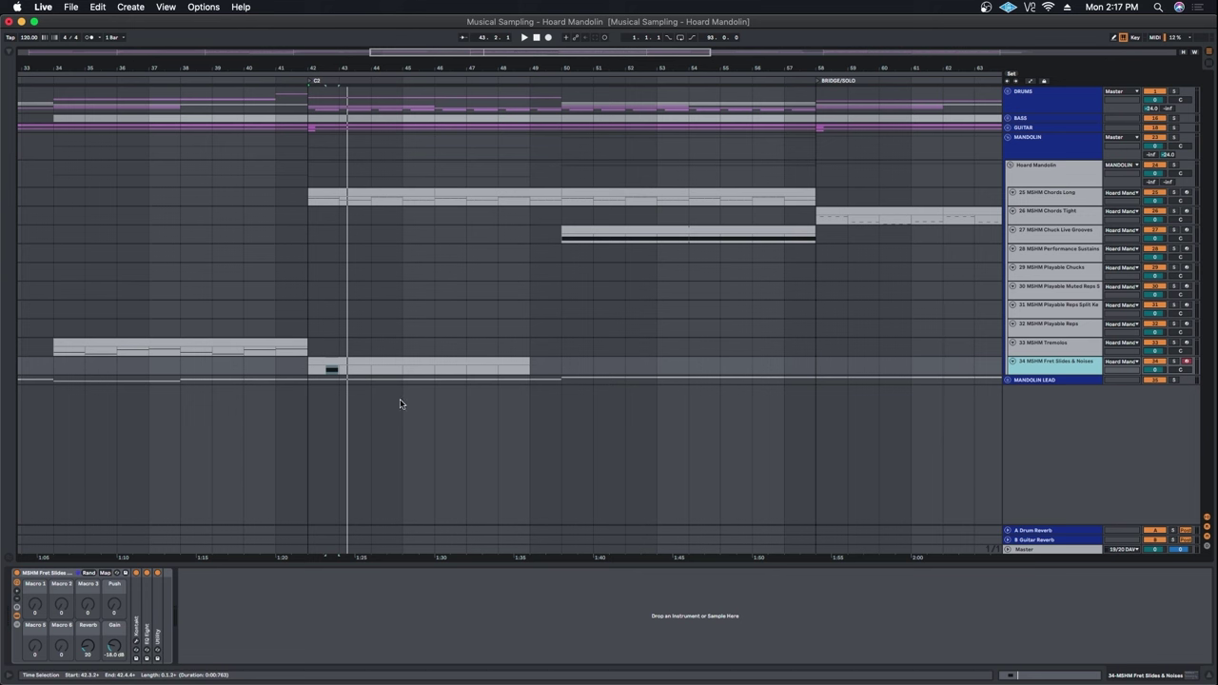
# Step: Delete the test clip from the Fret Slides & Noises track, keeping that track selected
pyautogui.click(403, 366)
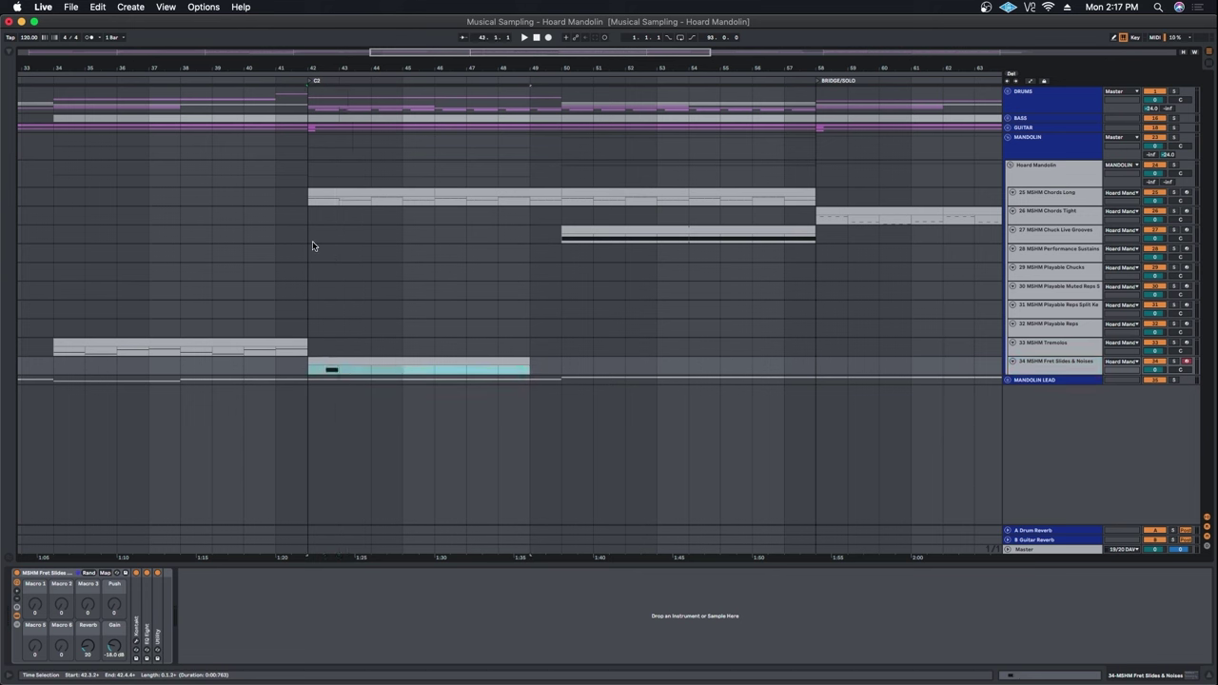
pyautogui.press('Delete')
pyautogui.click(466, 303)
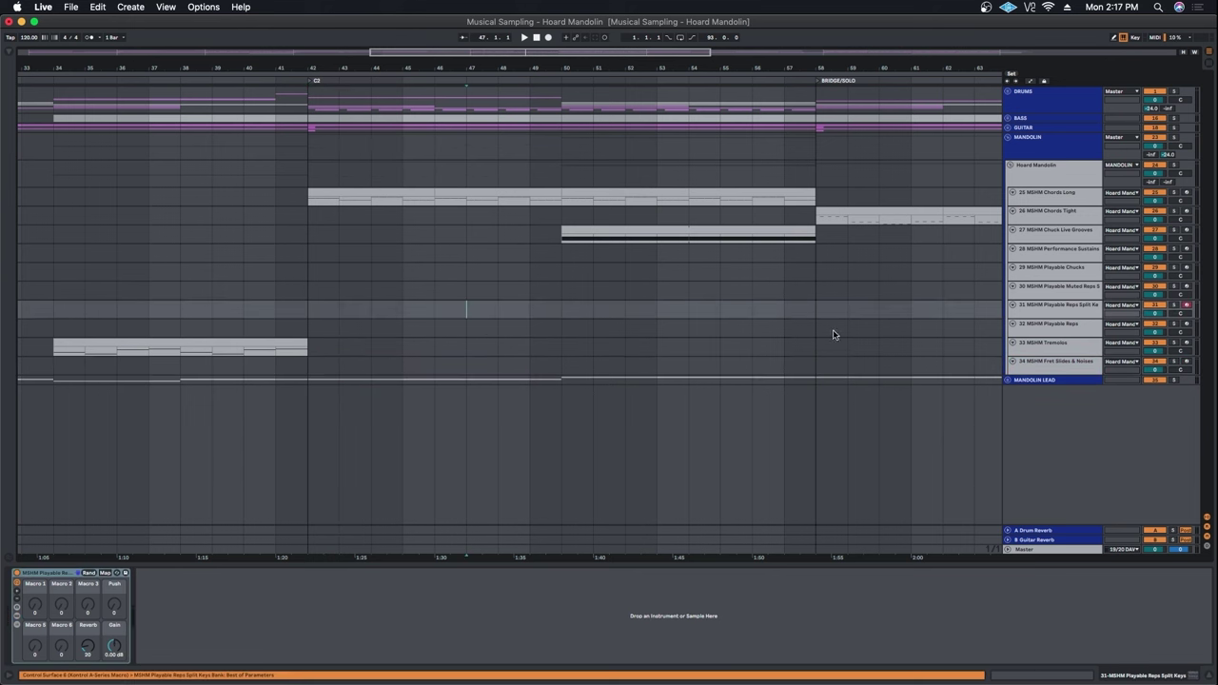
pyautogui.click(1033, 365)
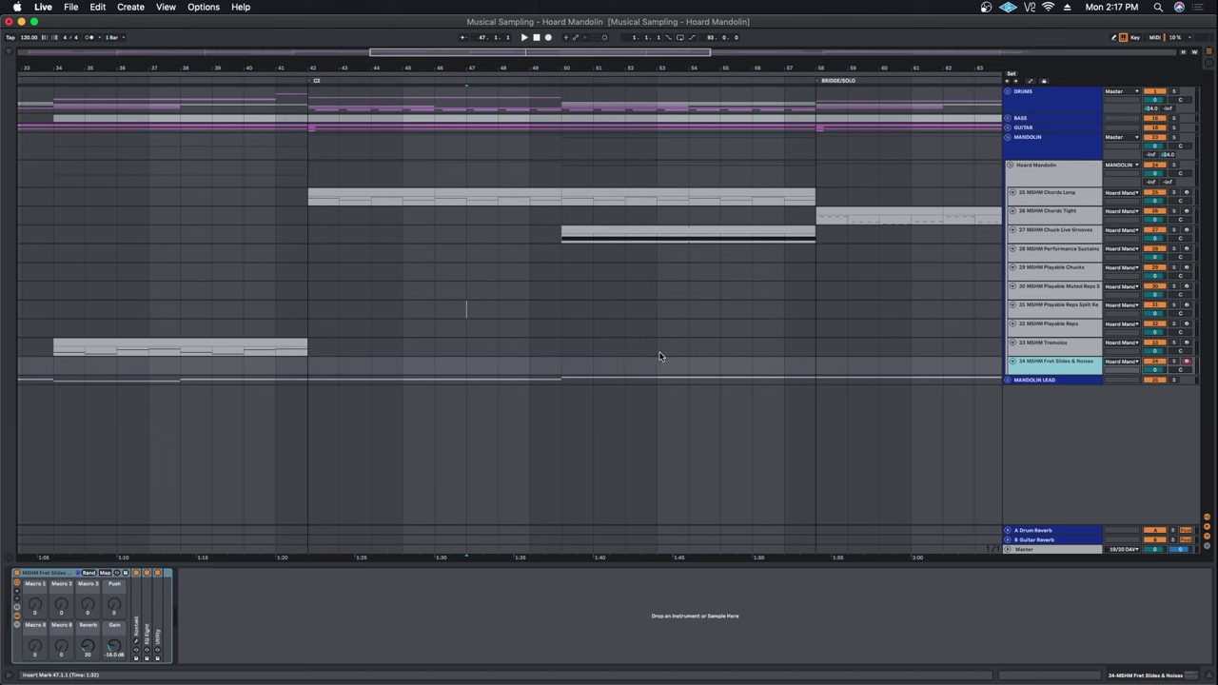
# Step: Collapse the Hoard Mandolin subgroup and the MANDOLIN group, with the whole song in view
pyautogui.click(1011, 165)
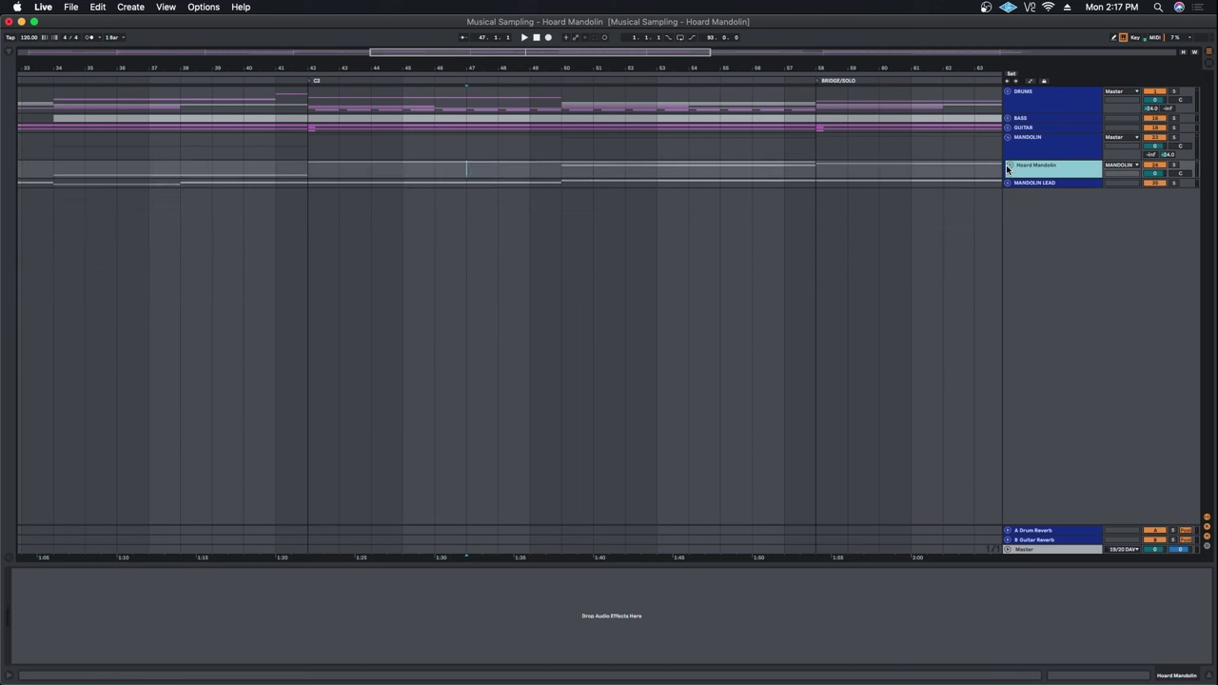
pyautogui.click(1010, 166)
pyautogui.click(1011, 167)
pyautogui.moveTo(673, 66); pyautogui.dragTo(657, 29)
pyautogui.click(489, 231)
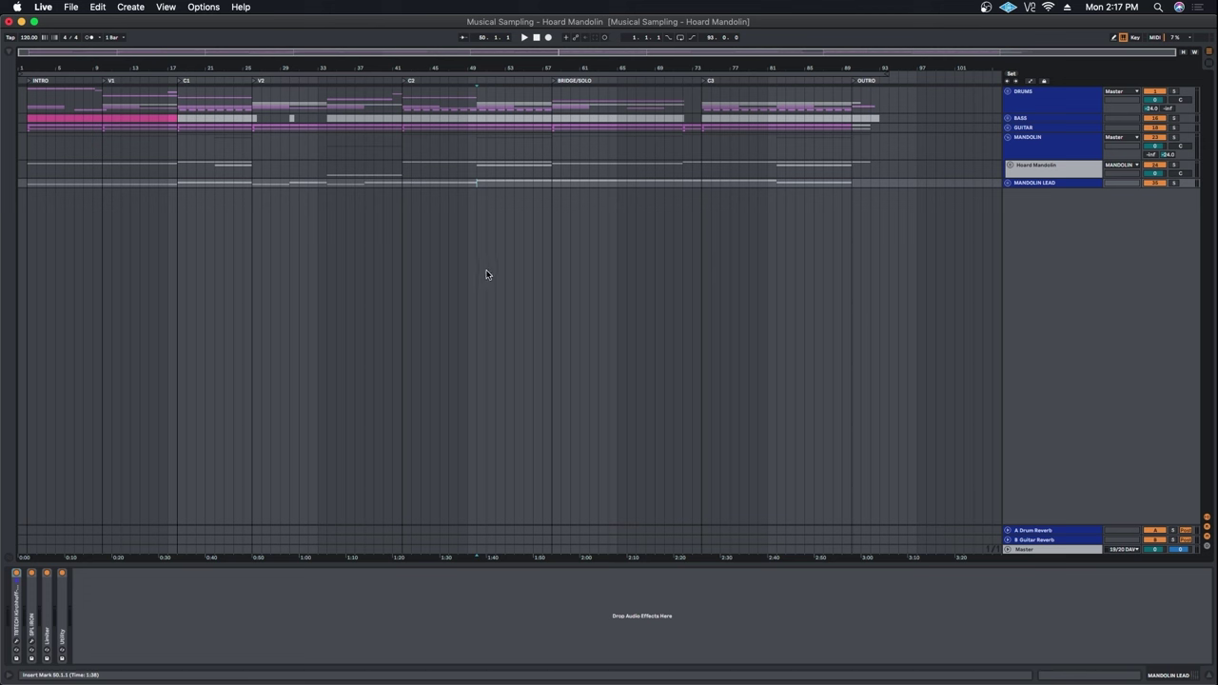
pyautogui.click(1010, 143)
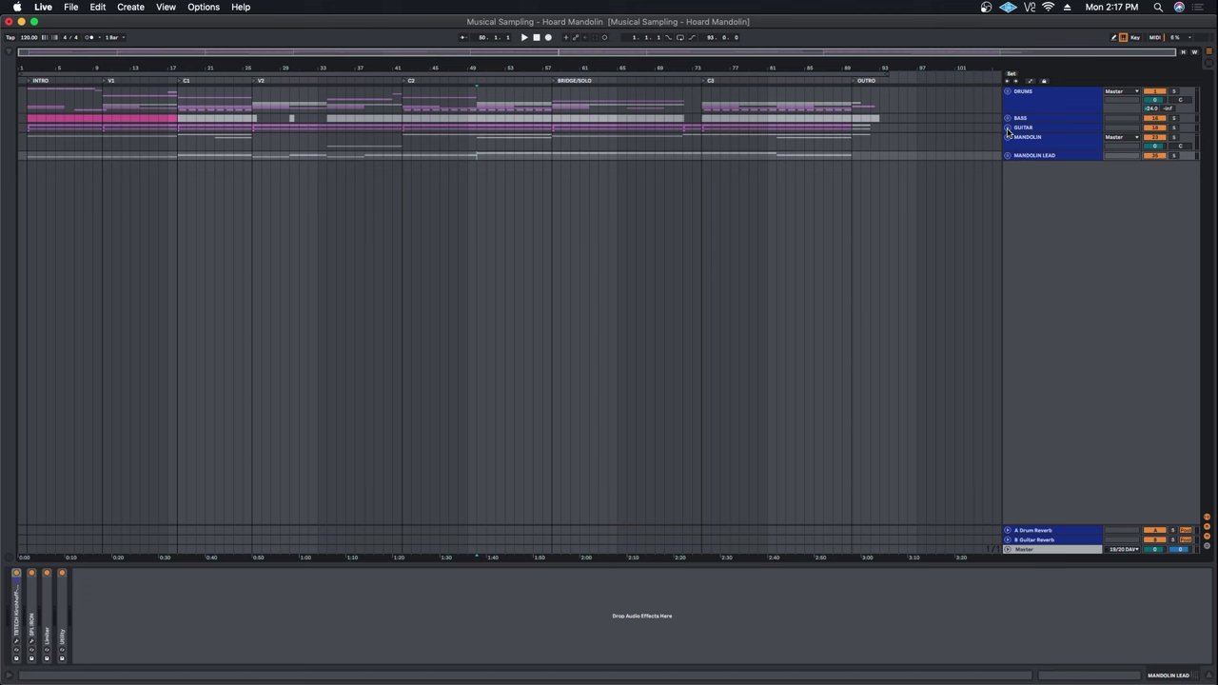
# Step: Expand the GUITAR group to inspect Guitar L's Kontakt instrument and its device rack, and collapse the group again
pyautogui.click(1008, 128)
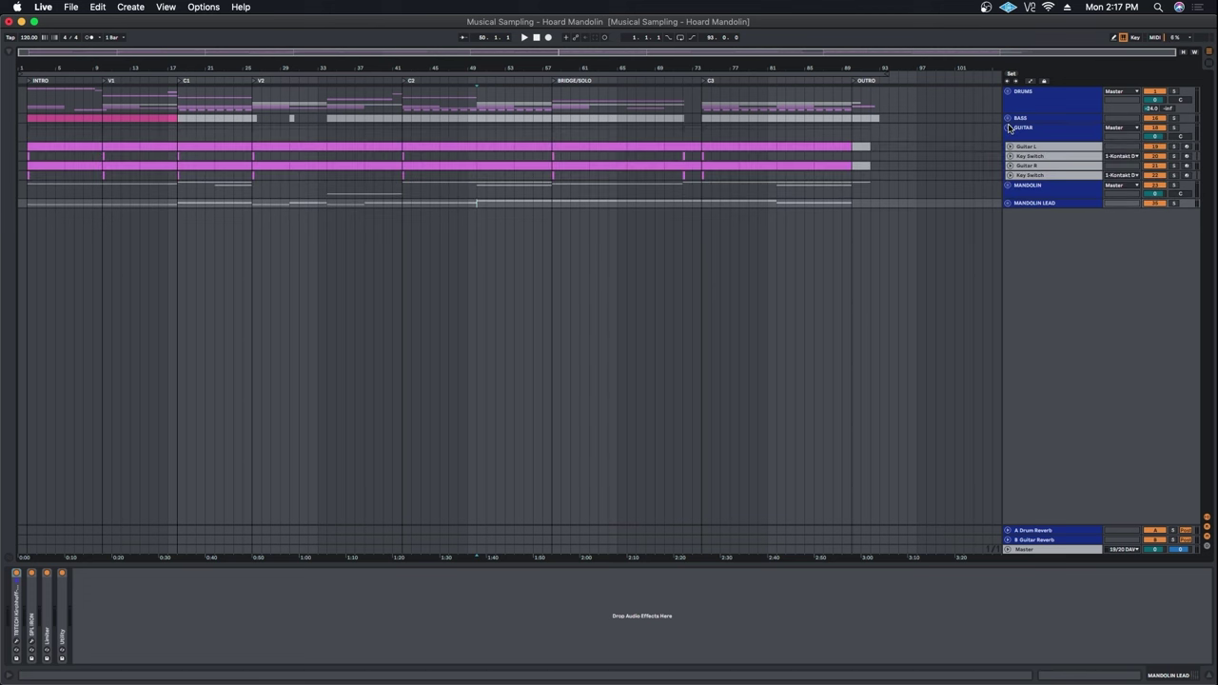
pyautogui.click(1068, 148)
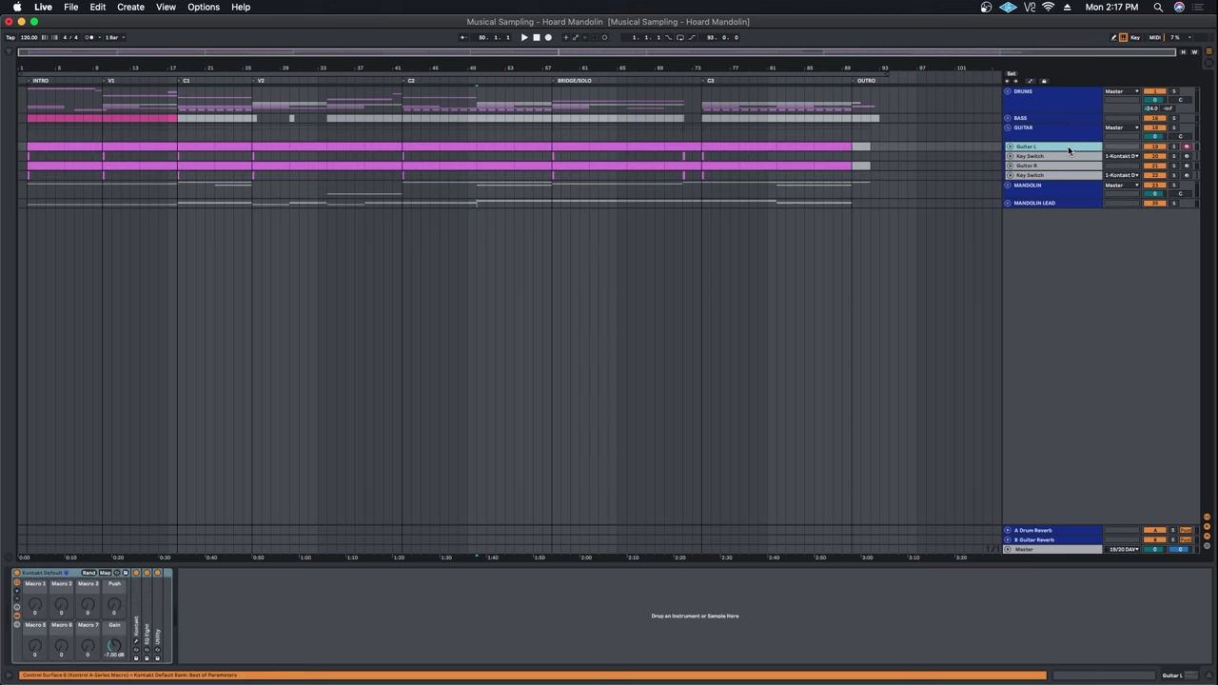
pyautogui.click(136, 646)
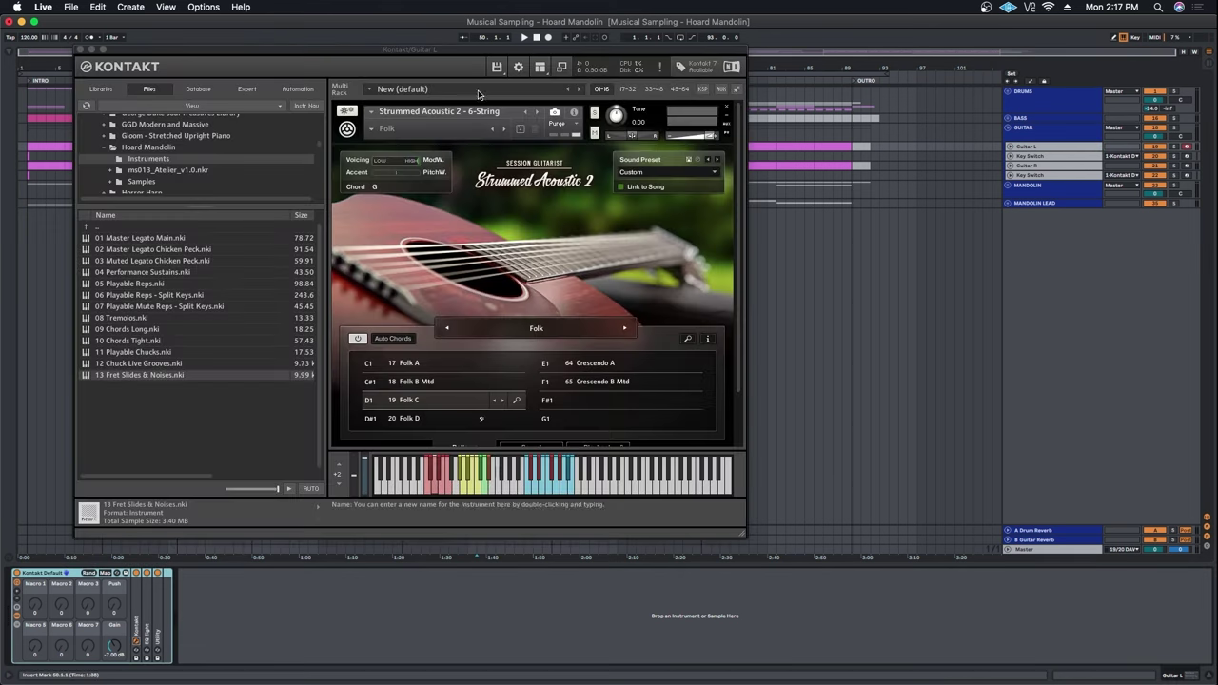
pyautogui.click(474, 50)
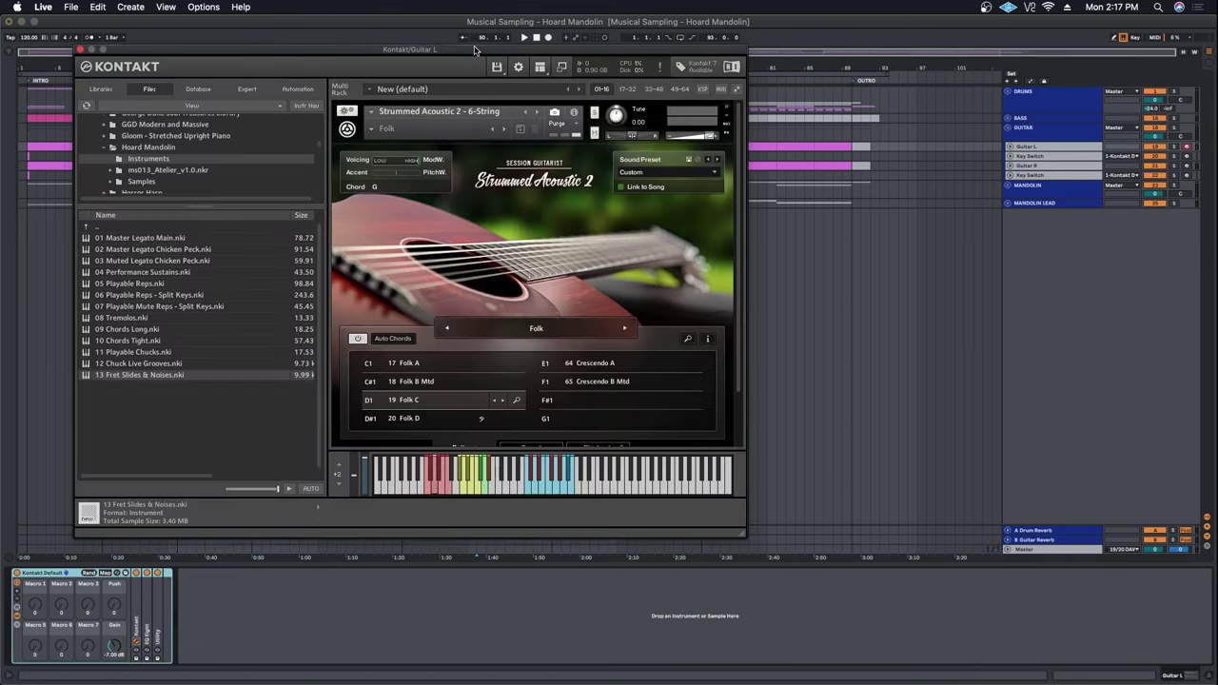
pyautogui.moveTo(473, 50); pyautogui.dragTo(563, 92)
pyautogui.click(171, 91)
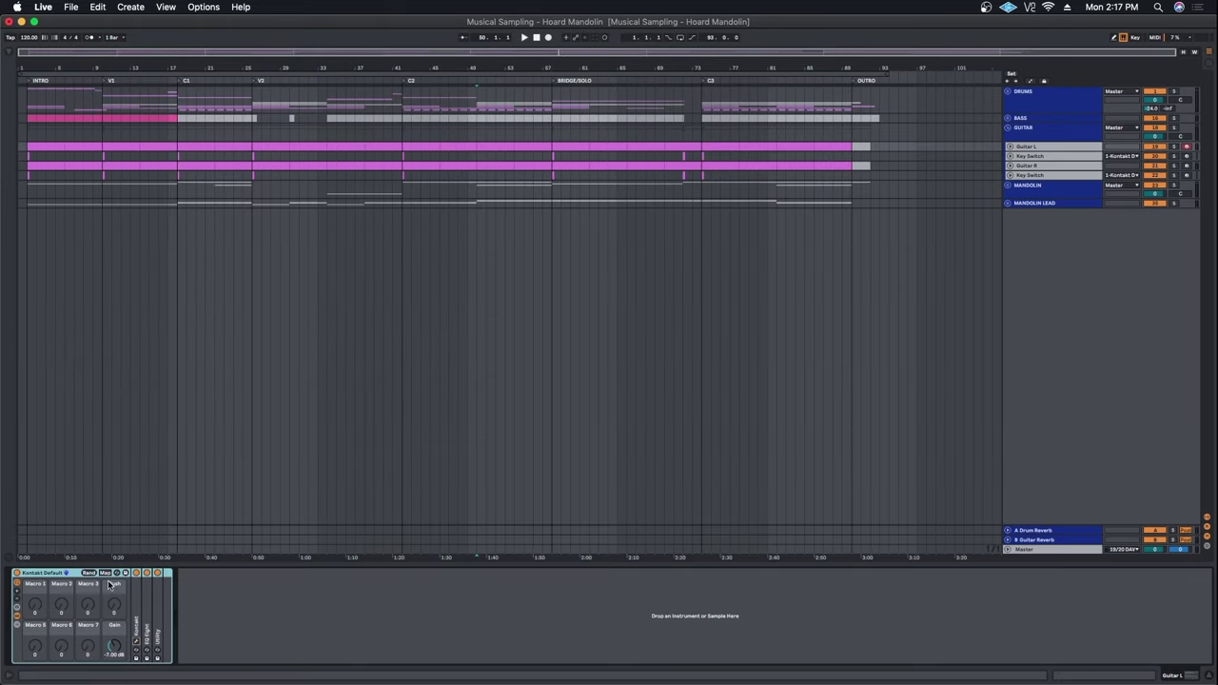
pyautogui.click(16, 611)
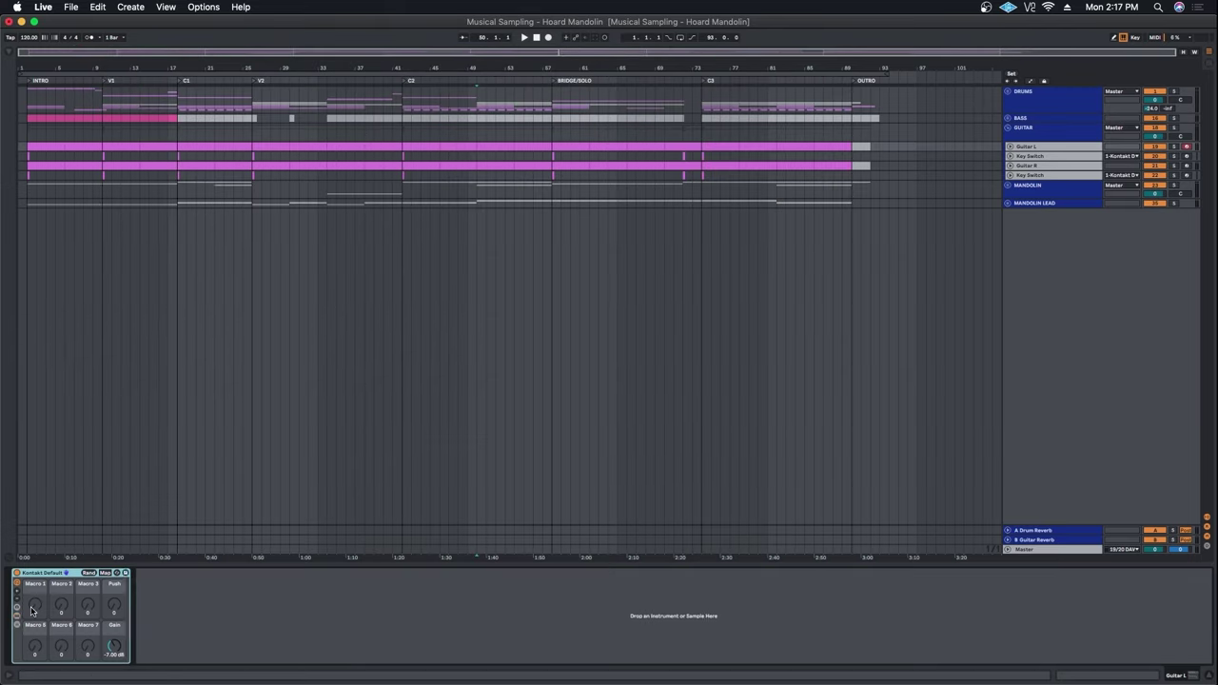
pyautogui.click(1045, 136)
pyautogui.click(1008, 127)
# Step: Expand the BASS group to inspect the Bass Guitar track's Kontakt instrument, and collapse the group again
pyautogui.click(1034, 119)
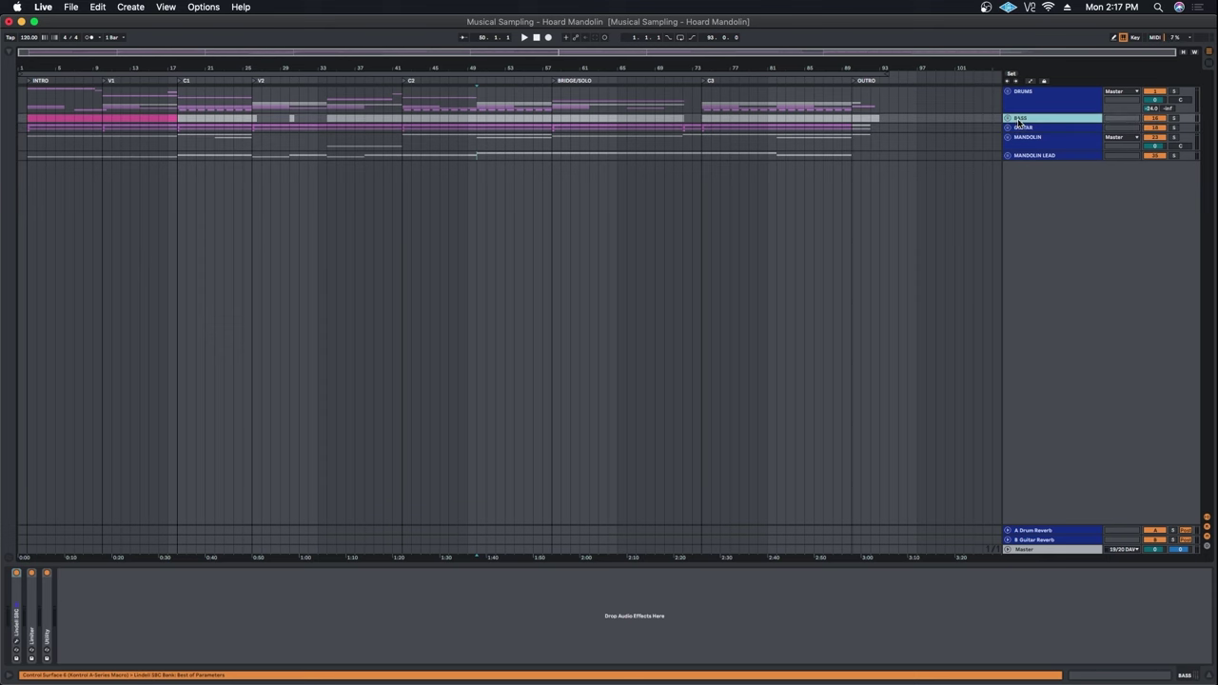
pyautogui.click(1007, 120)
pyautogui.click(1027, 139)
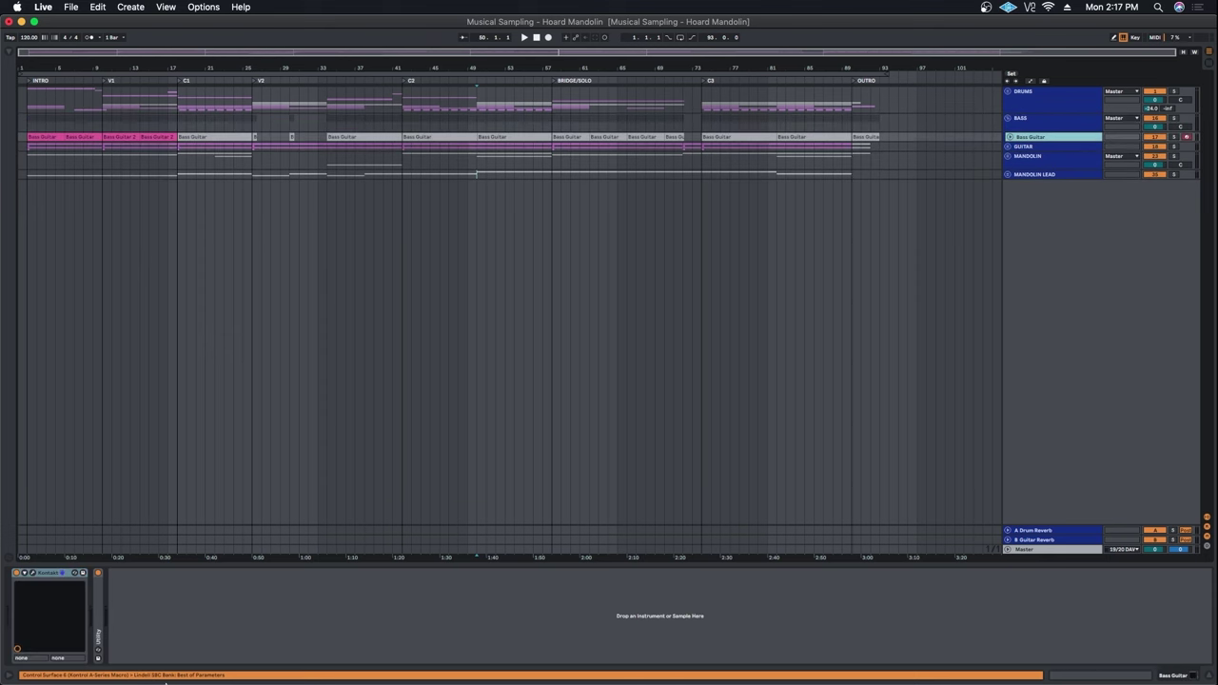
pyautogui.click(34, 572)
pyautogui.click(818, 118)
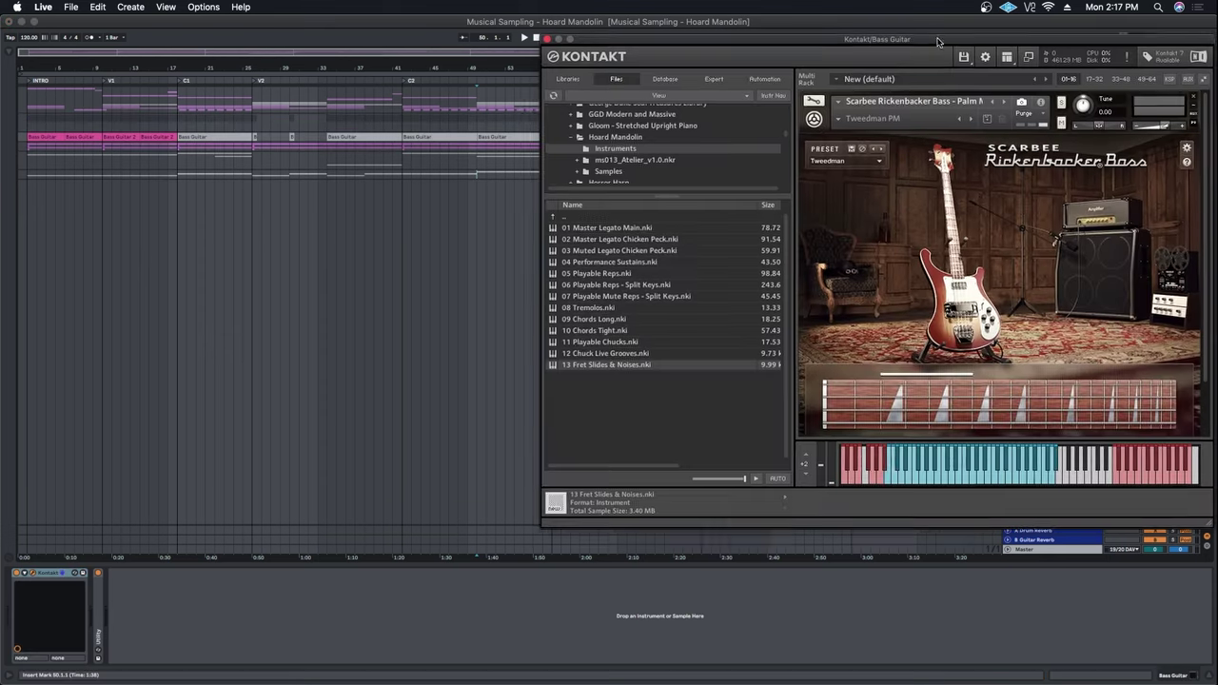
pyautogui.moveTo(819, 38); pyautogui.dragTo(476, 85)
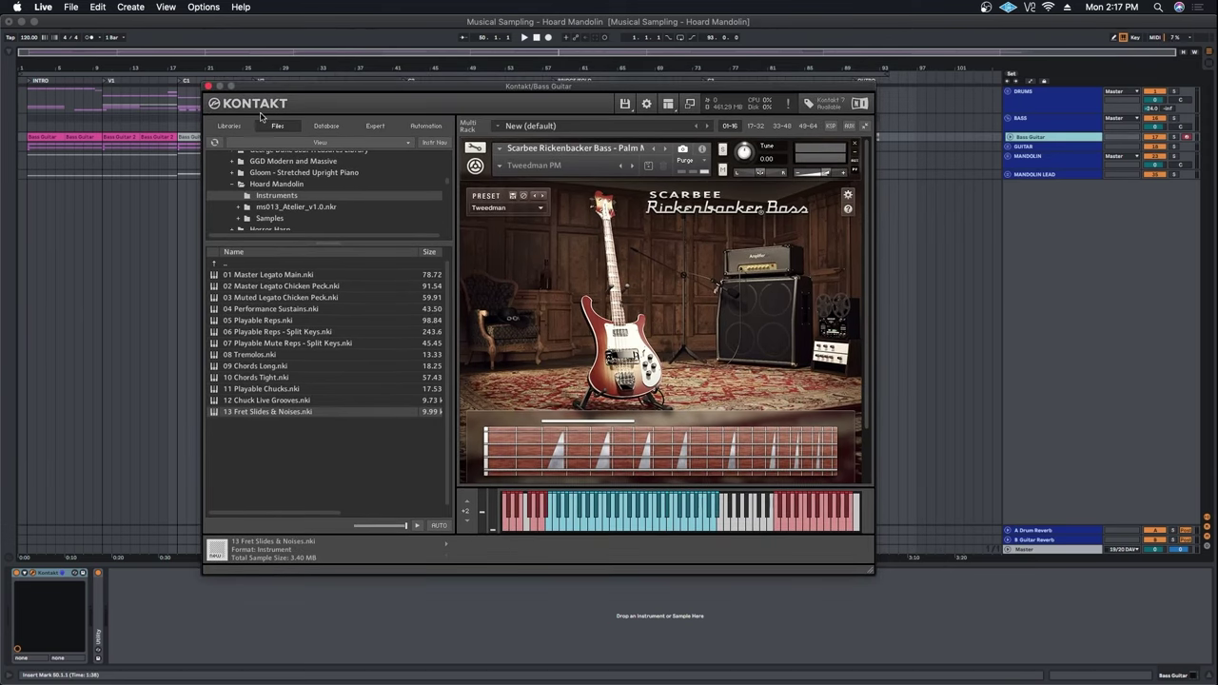
pyautogui.click(208, 88)
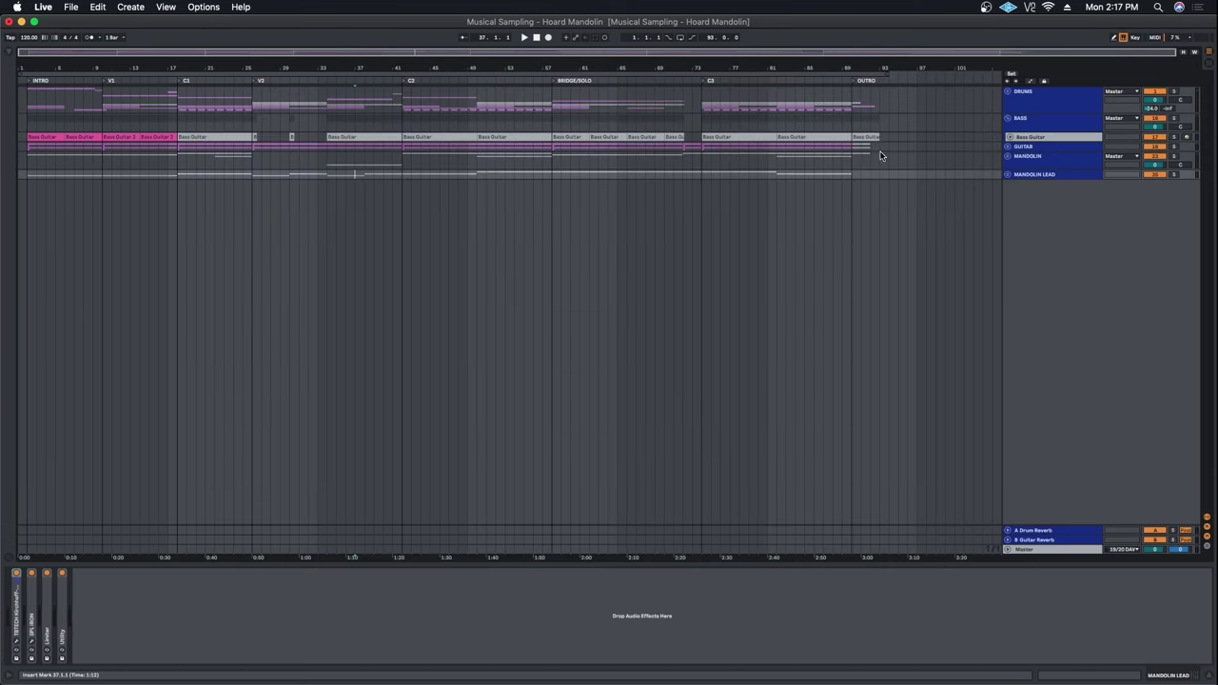
pyautogui.click(1018, 118)
pyautogui.click(1008, 118)
# Step: Expand the DRUMS group and inspect the drum racks of the Verse 1, Chorus 1 and Verse 2 Kit tracks
pyautogui.click(1024, 101)
pyautogui.click(1007, 92)
pyautogui.click(1037, 166)
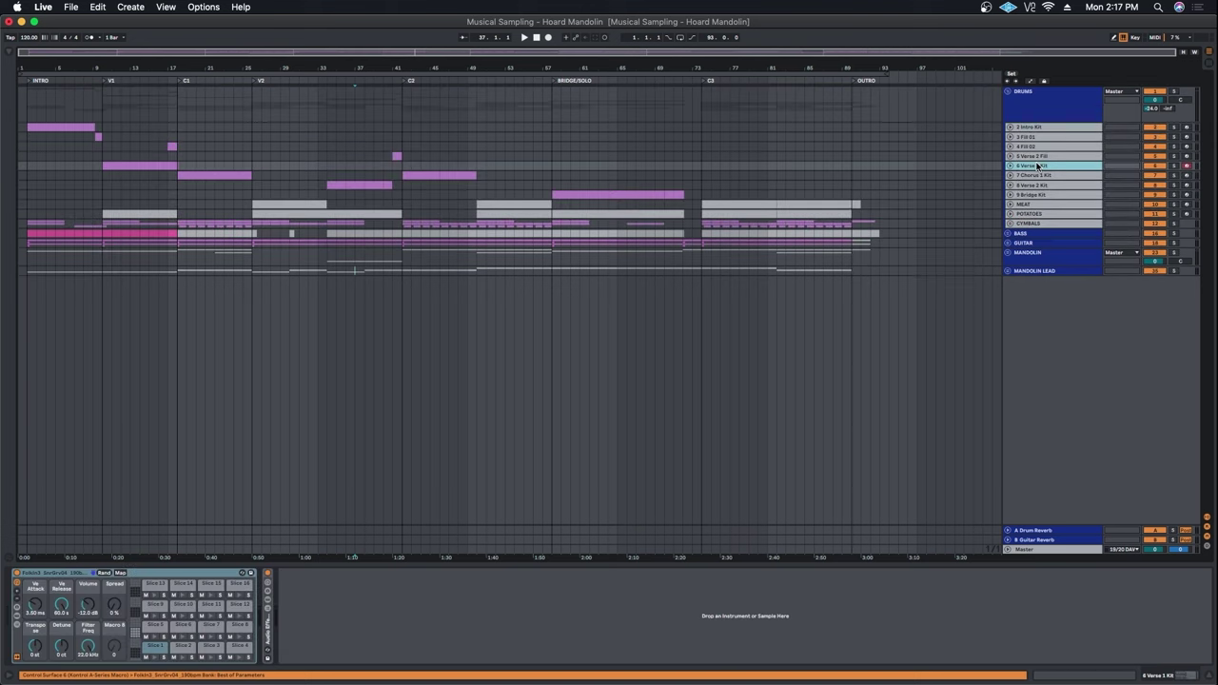
pyautogui.click(1043, 176)
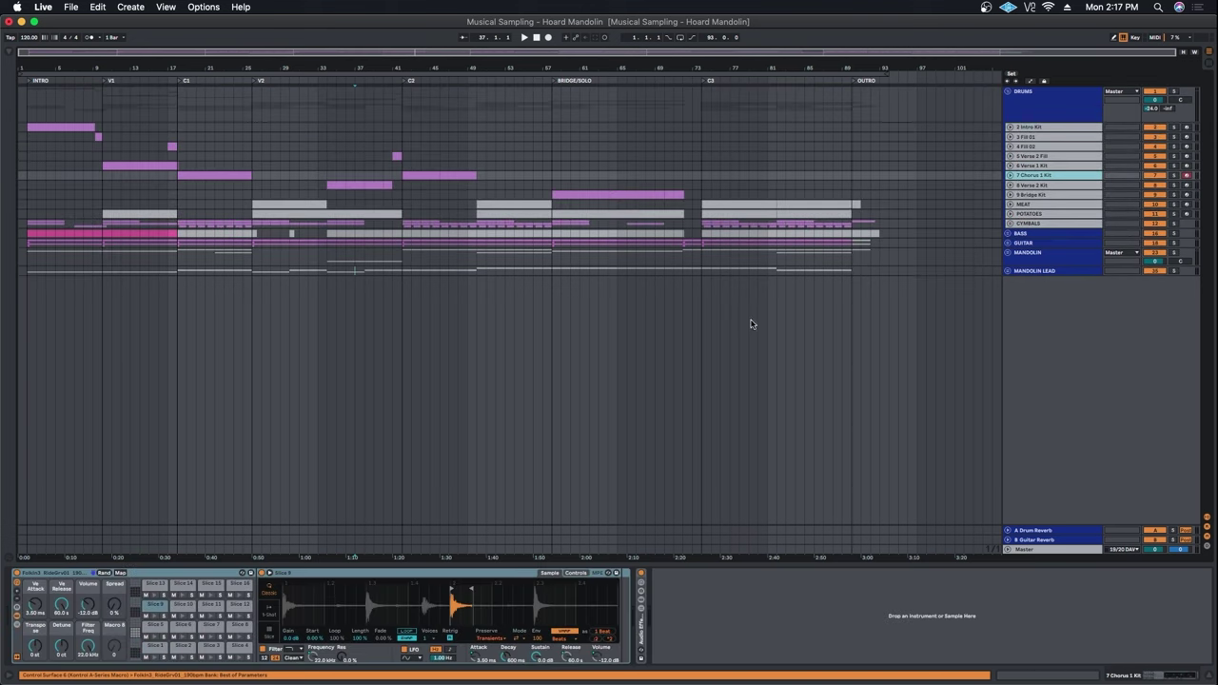
pyautogui.doubleClick(307, 578)
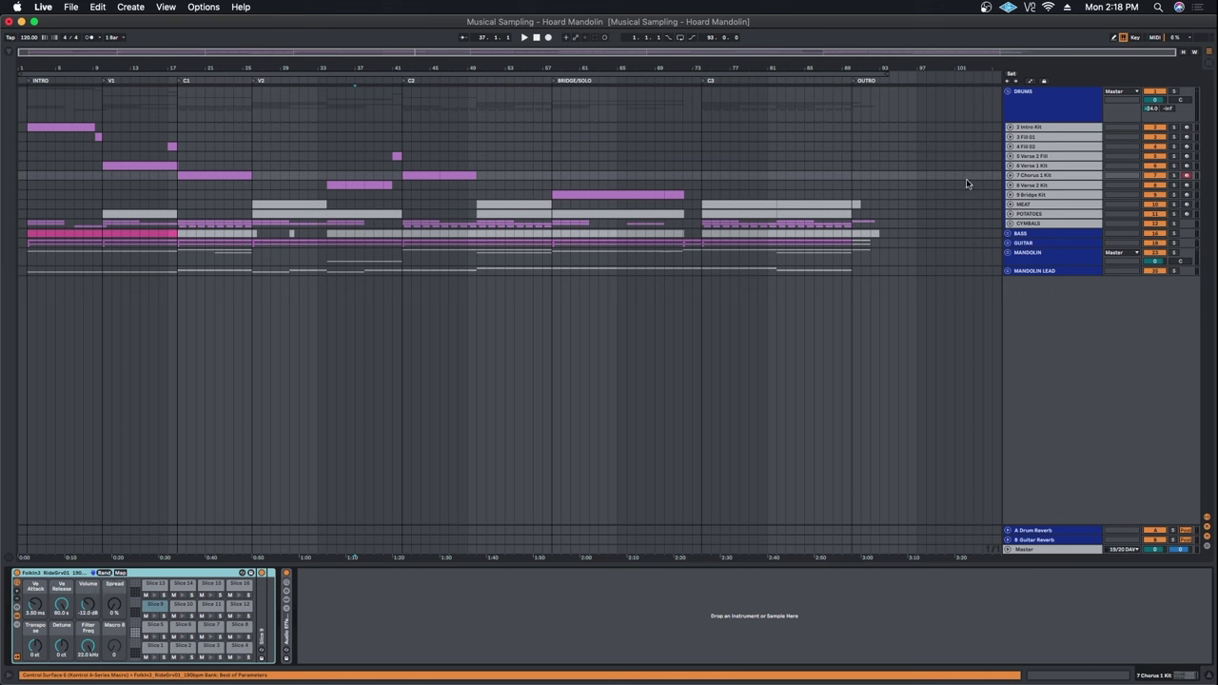
pyautogui.click(1043, 185)
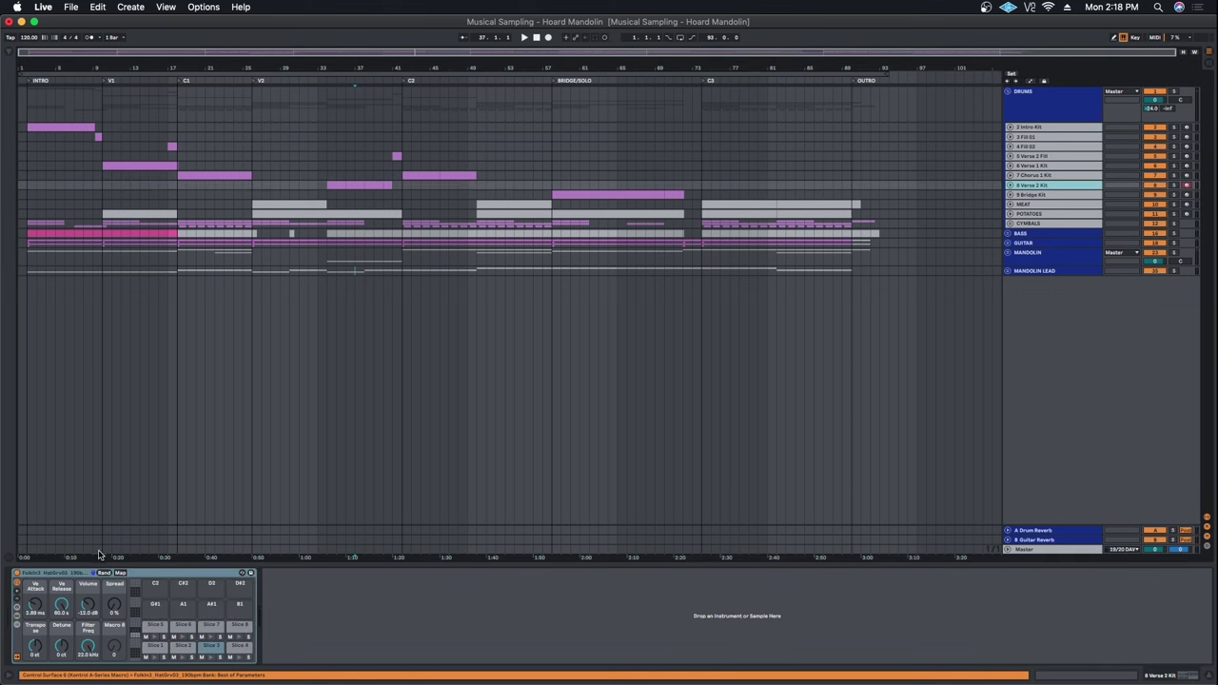
# Step: Unfold the Chorus 1 Kit track and select its clip section from bar 42 to bar 46
pyautogui.click(1010, 175)
pyautogui.scroll(3, 409, 90)
pyautogui.scroll(5, 658, 98)
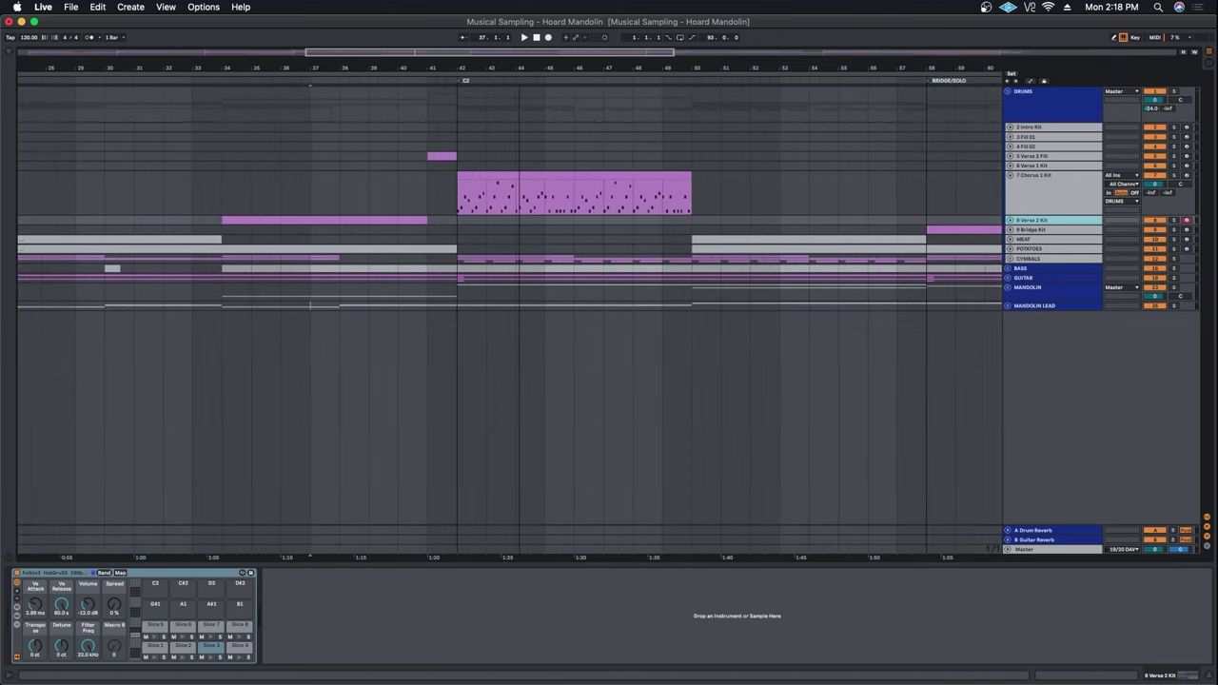
pyautogui.click(634, 178)
pyautogui.click(645, 213)
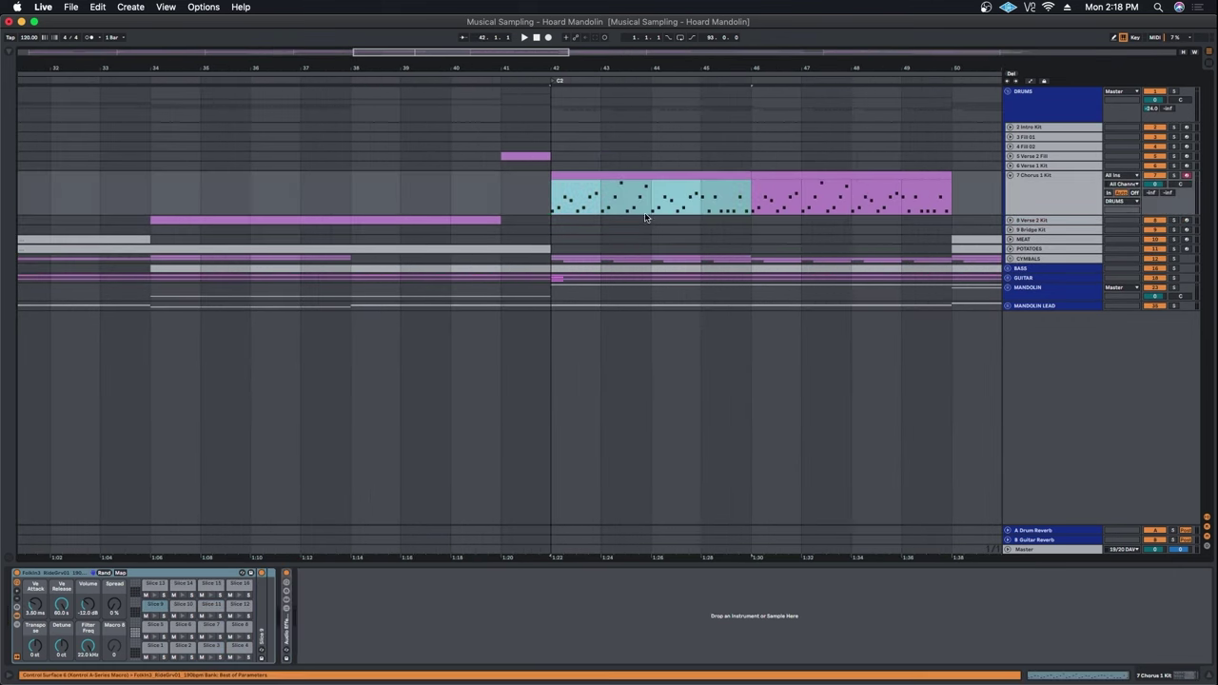
# Step: Fold the Chorus 1 Kit track and inspect the MEAT and POTATOES drum racks, auditioning a pad of the POTATOES rack
pyautogui.scroll(-8, 881, 87)
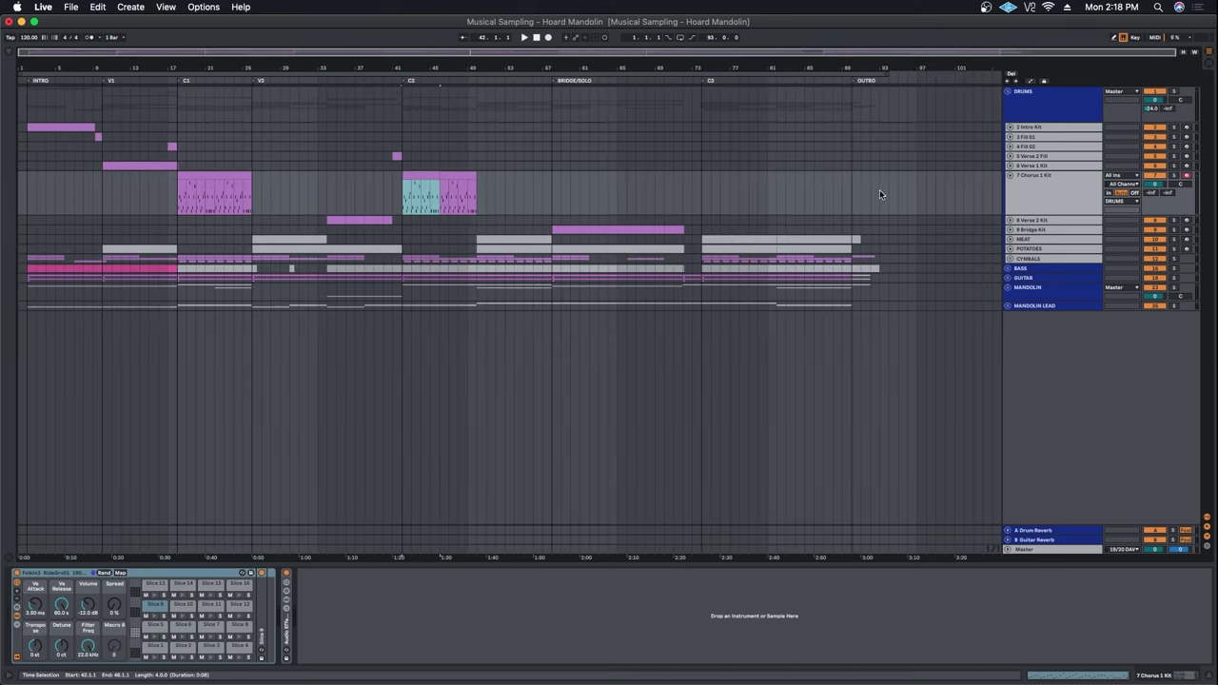
pyautogui.click(1010, 176)
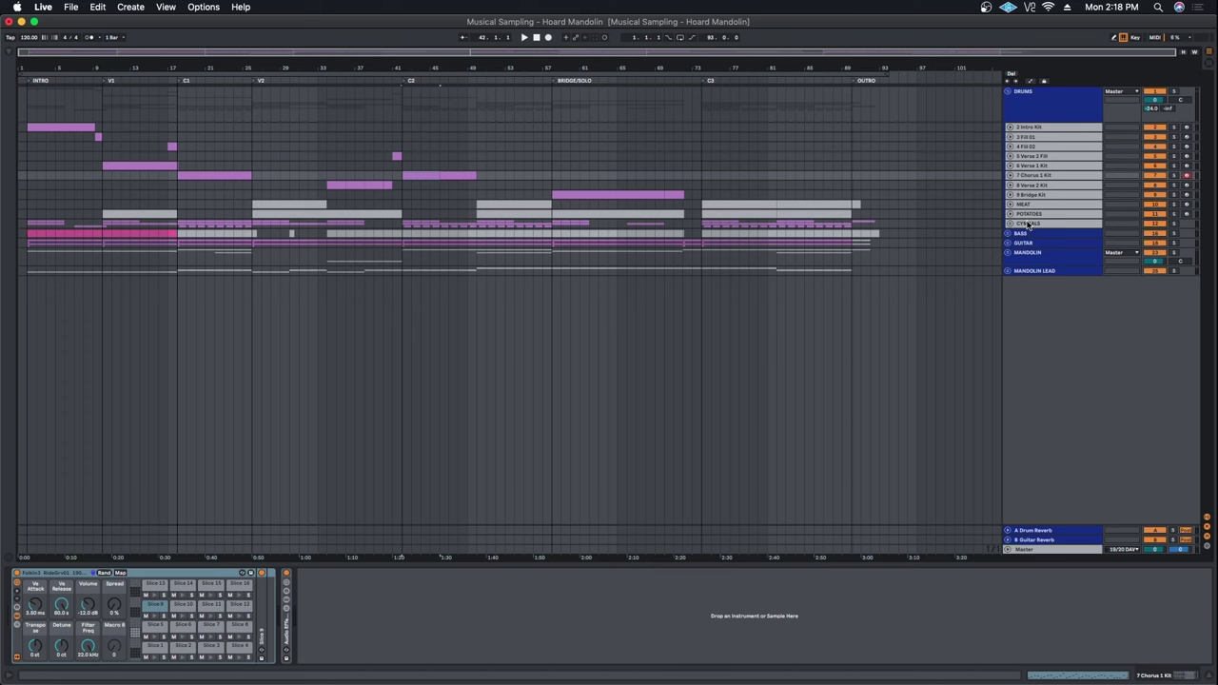
pyautogui.click(1028, 205)
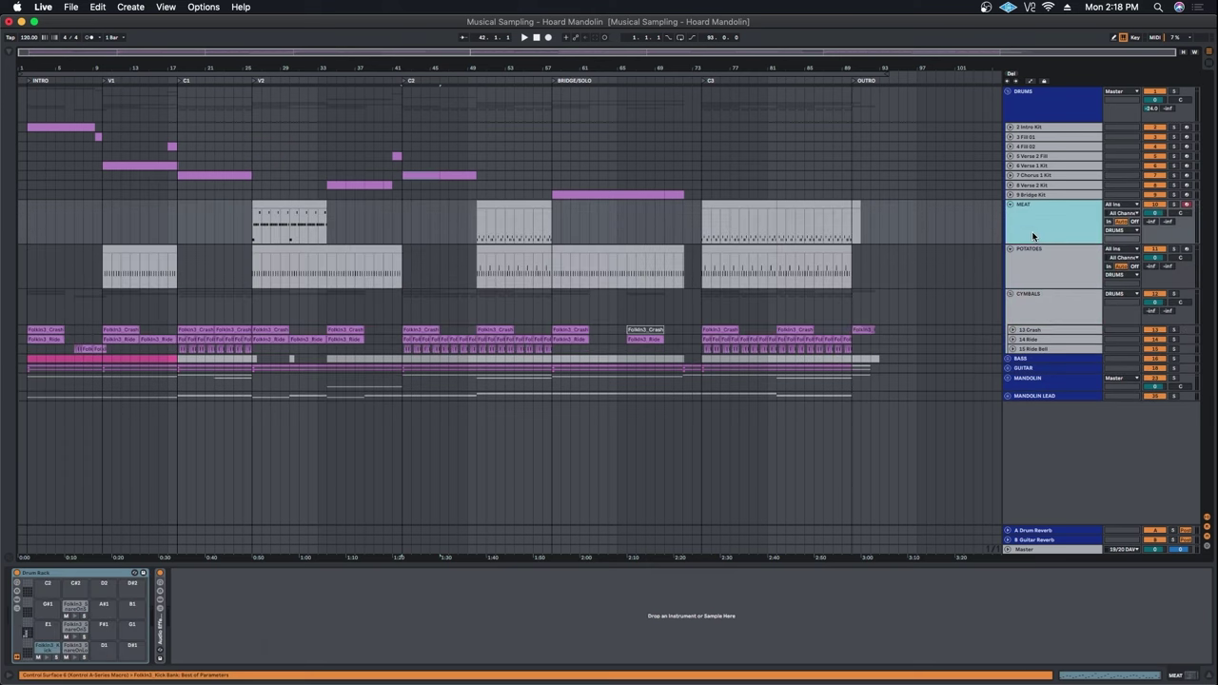
pyautogui.click(1046, 267)
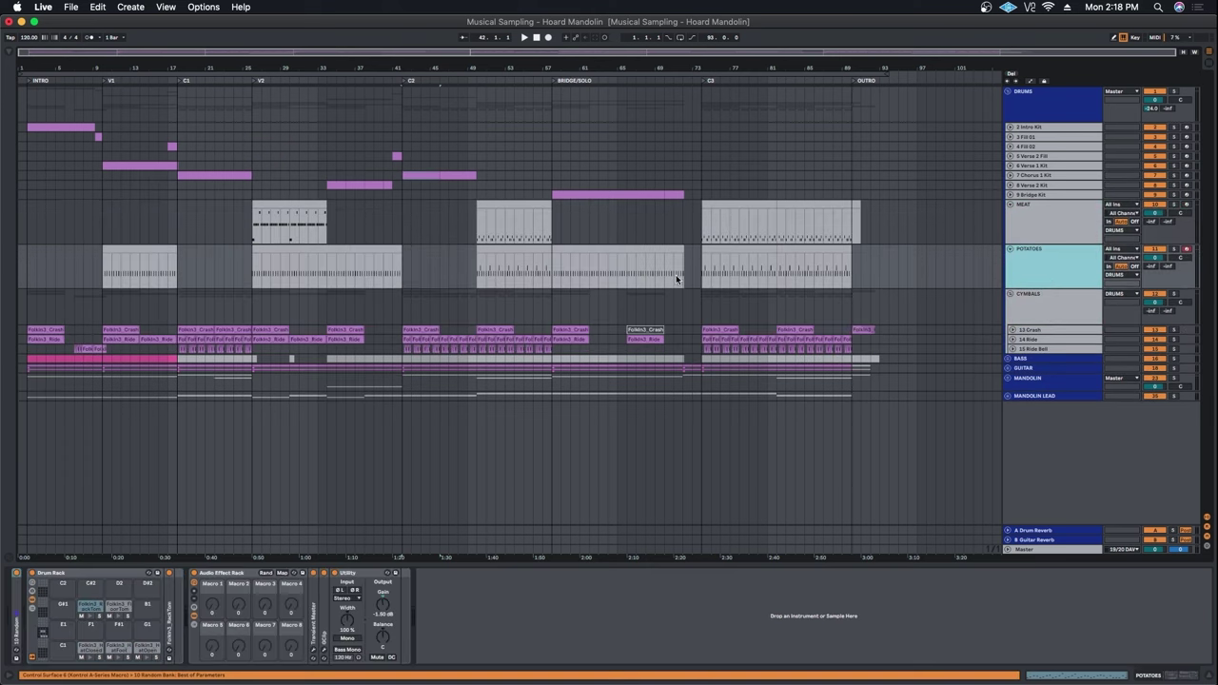
pyautogui.click(115, 658)
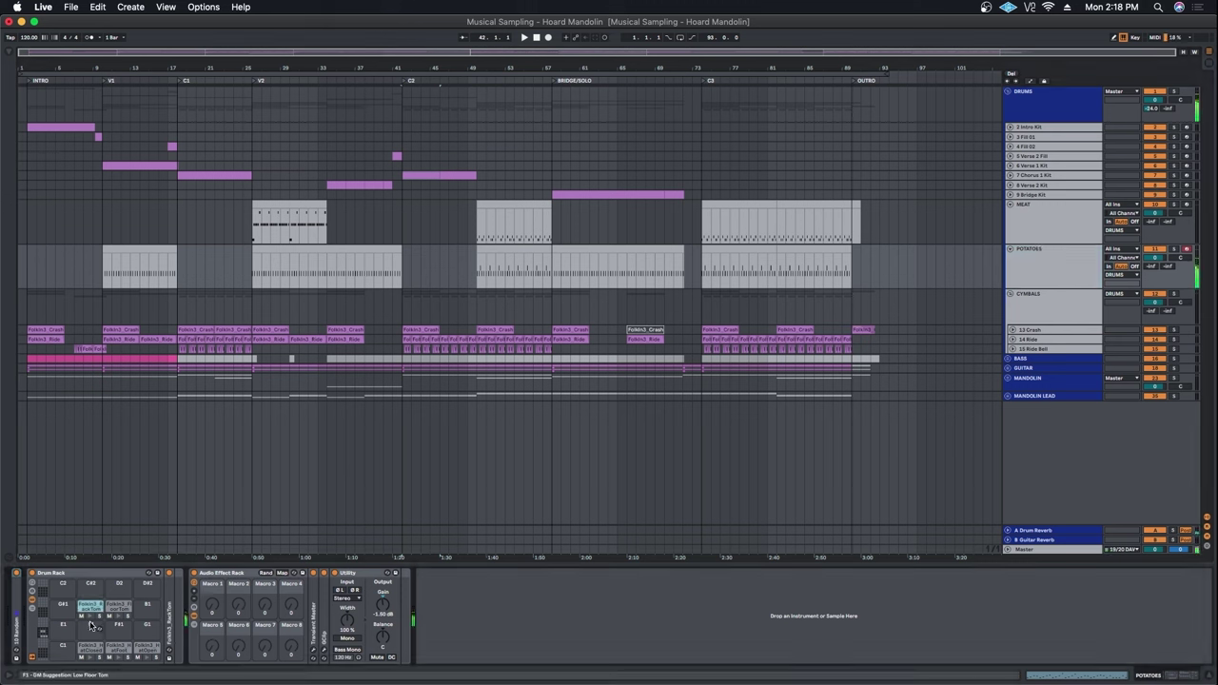
# Step: Inspect the CYMBALS group and its Ride Bell clips, and fold the CYMBALS, POTATOES and MEAT tracks again
pyautogui.click(1084, 272)
pyautogui.click(1022, 303)
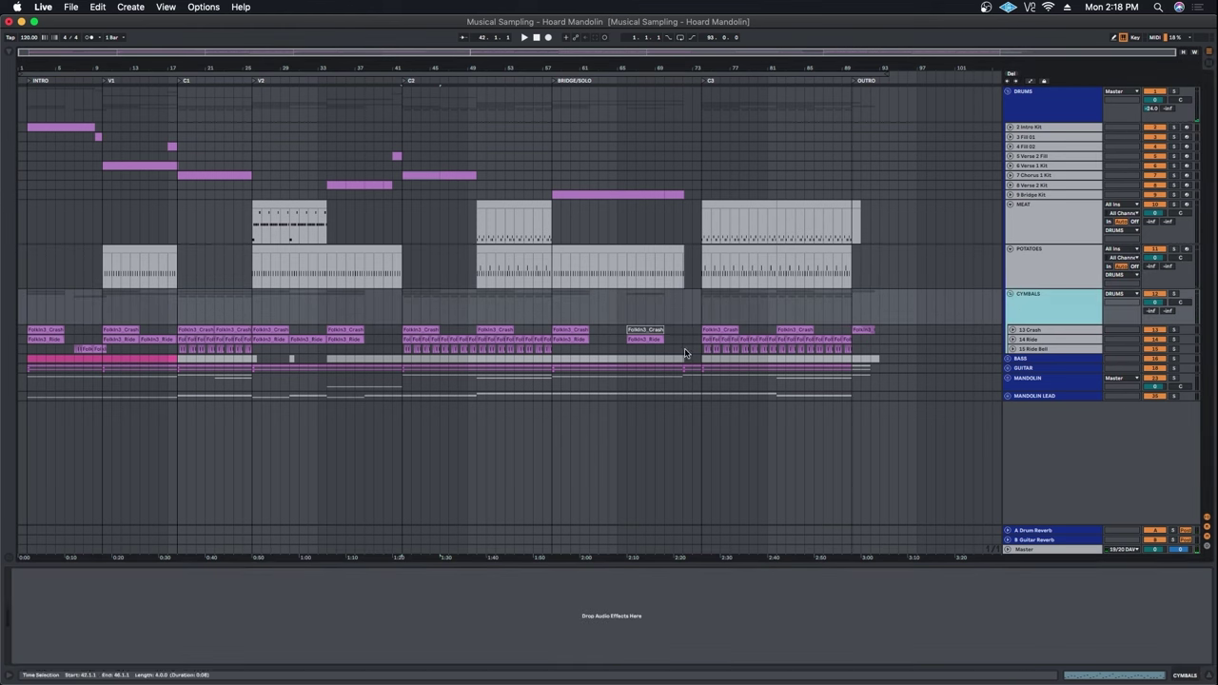
pyautogui.click(1013, 350)
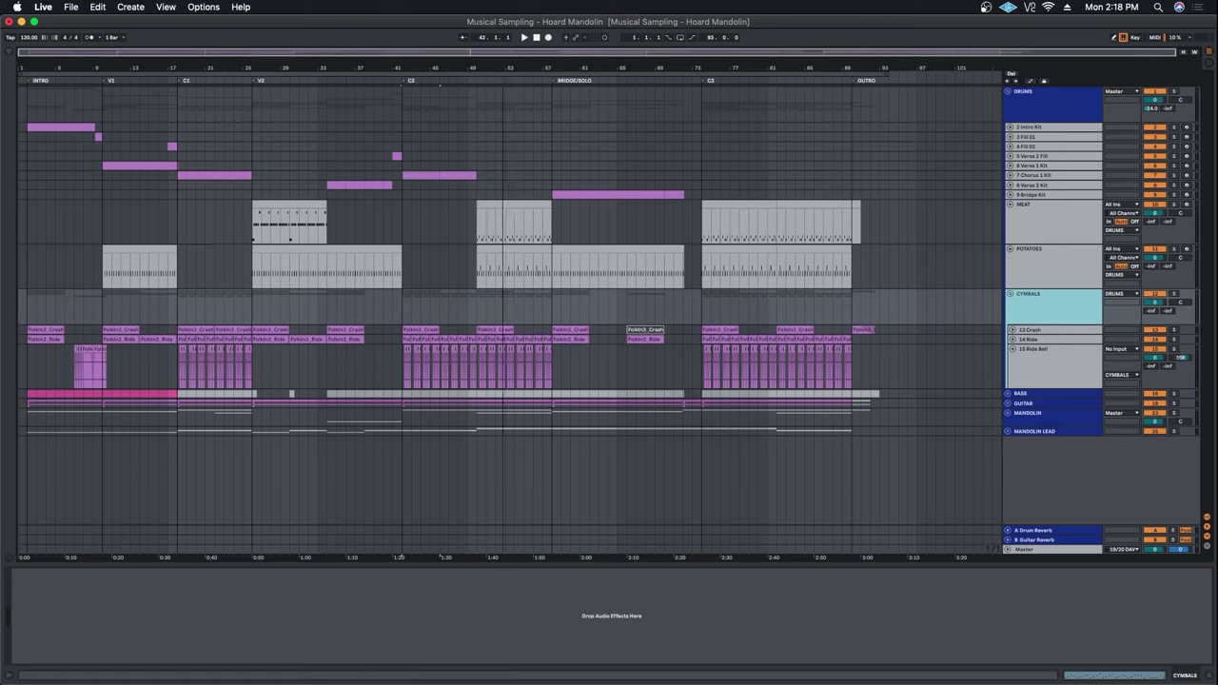
pyautogui.click(1012, 350)
pyautogui.click(1010, 294)
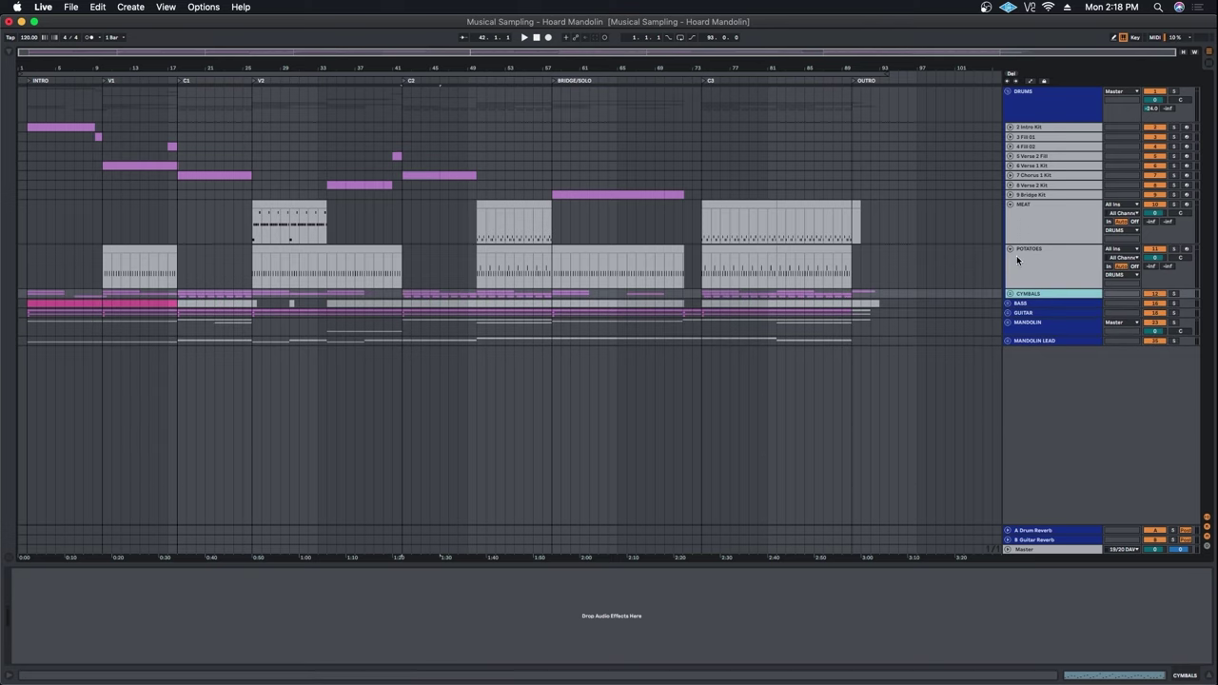
pyautogui.click(1009, 248)
pyautogui.click(1011, 205)
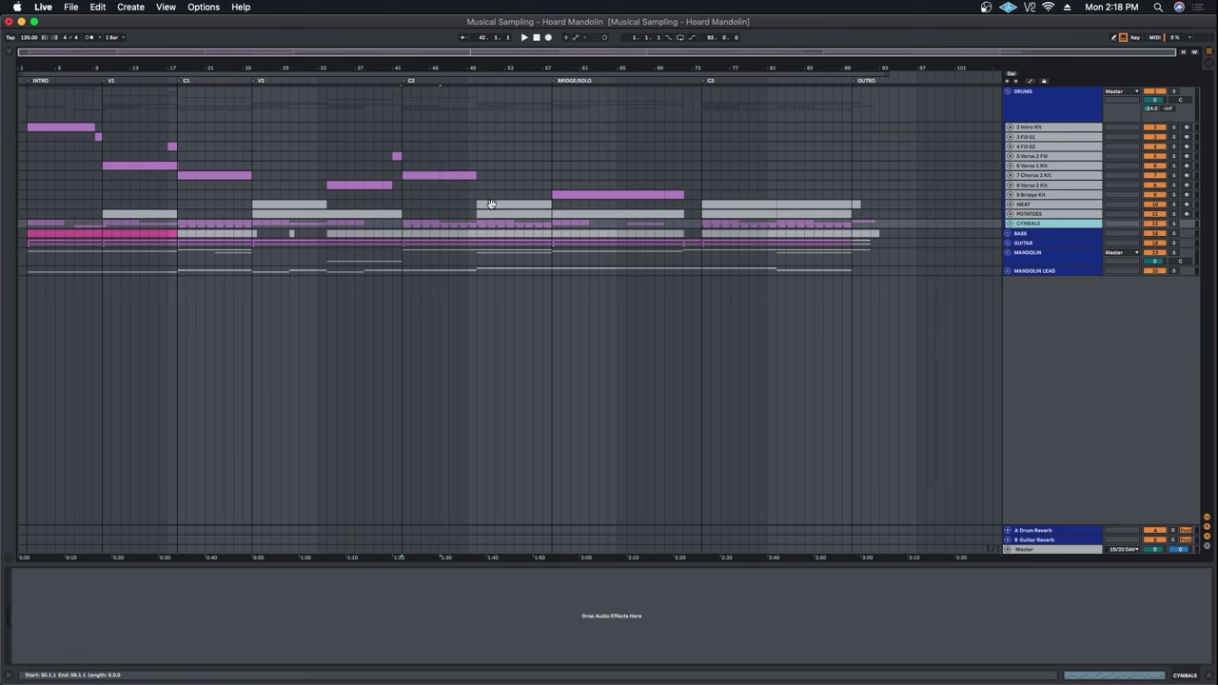
# Step: Unfold the Chorus 1 Kit, MEAT and POTATOES tracks to compare their MIDI patterns, and set the insert marker at bar 50
pyautogui.click(1010, 175)
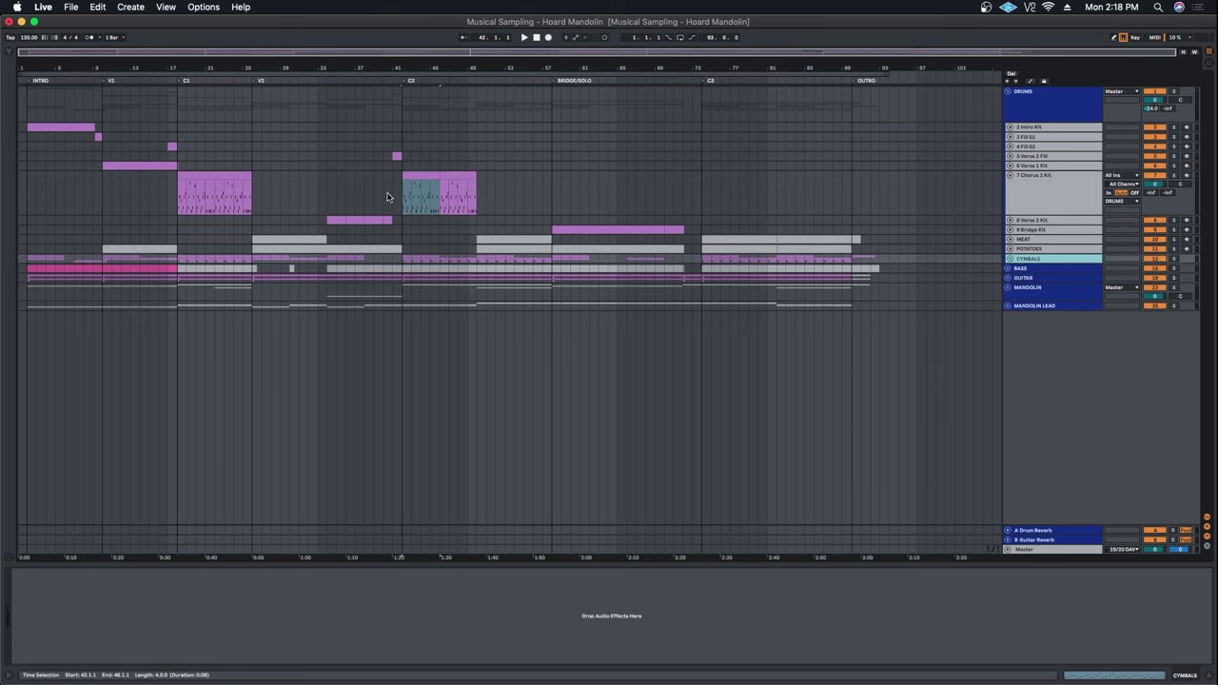
pyautogui.scroll(5, 387, 197)
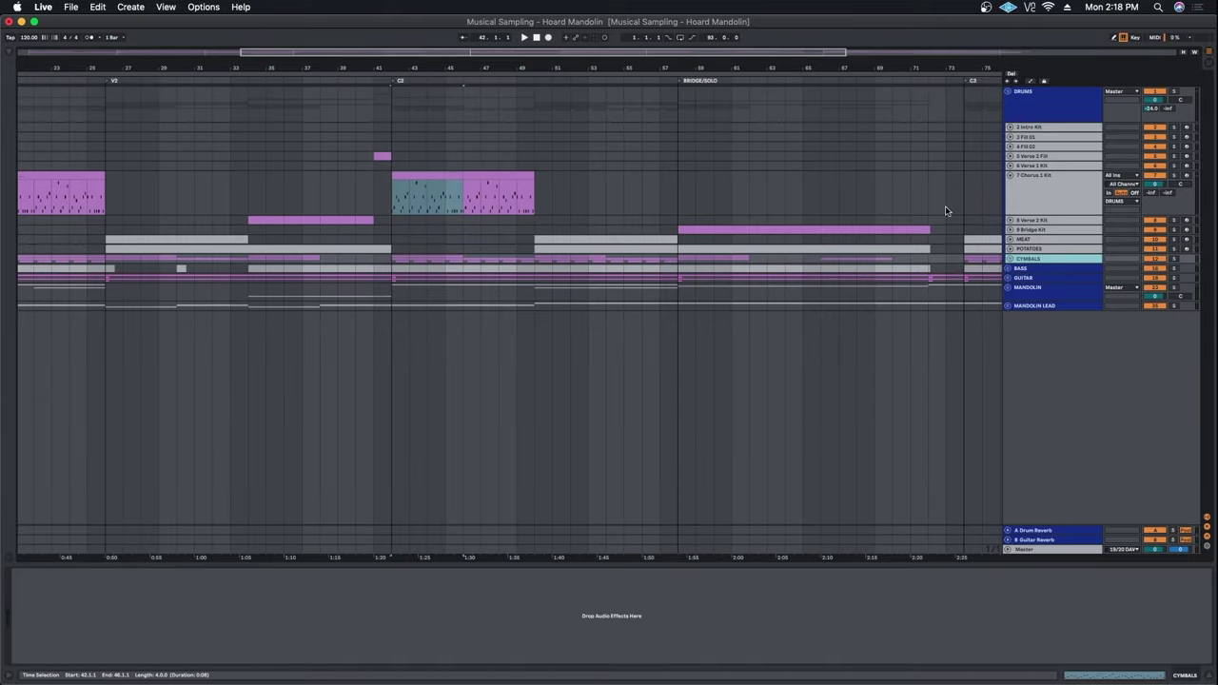
pyautogui.click(1009, 239)
pyautogui.moveTo(597, 66); pyautogui.dragTo(414, 166)
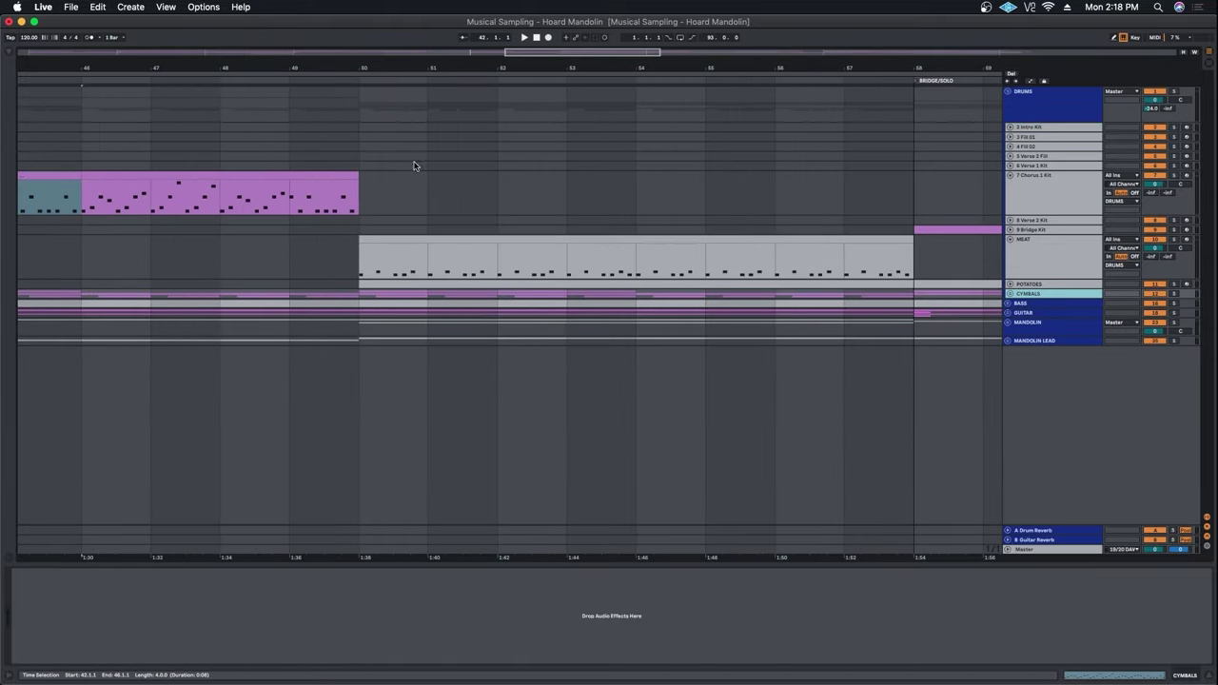
pyautogui.click(1010, 283)
pyautogui.click(360, 229)
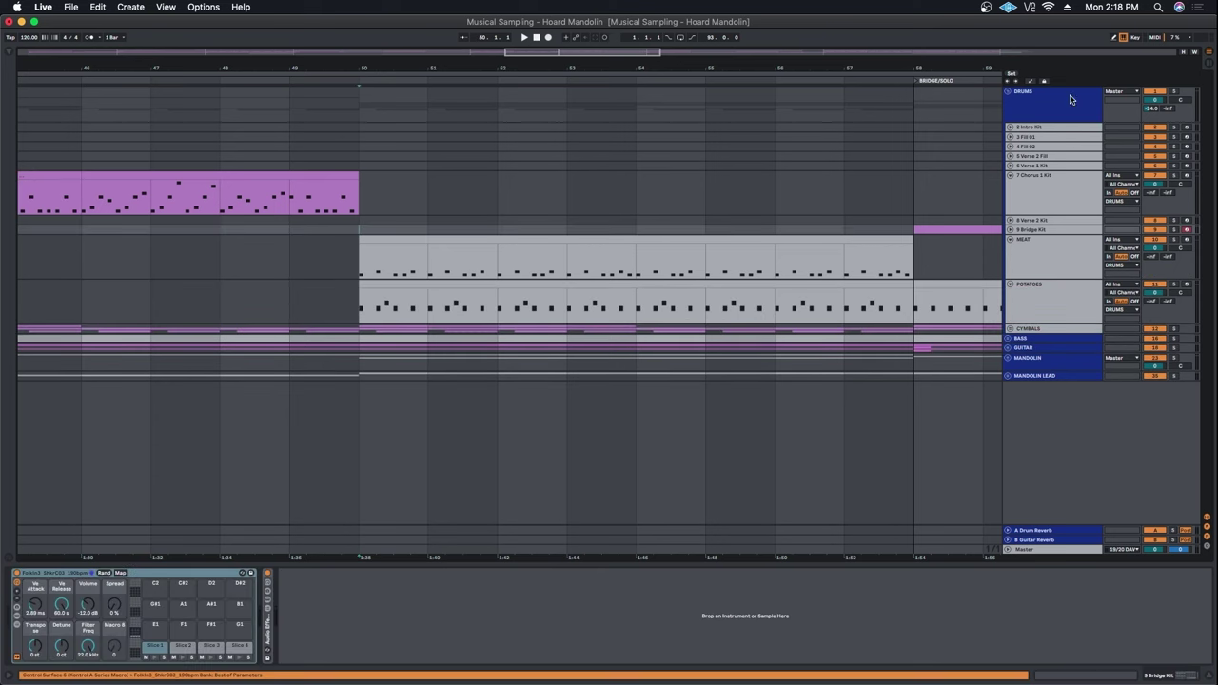
# Step: Play the soloed DRUMS group from bar 50, and continue the audition from bar 46 in the second chorus
pyautogui.press('space')
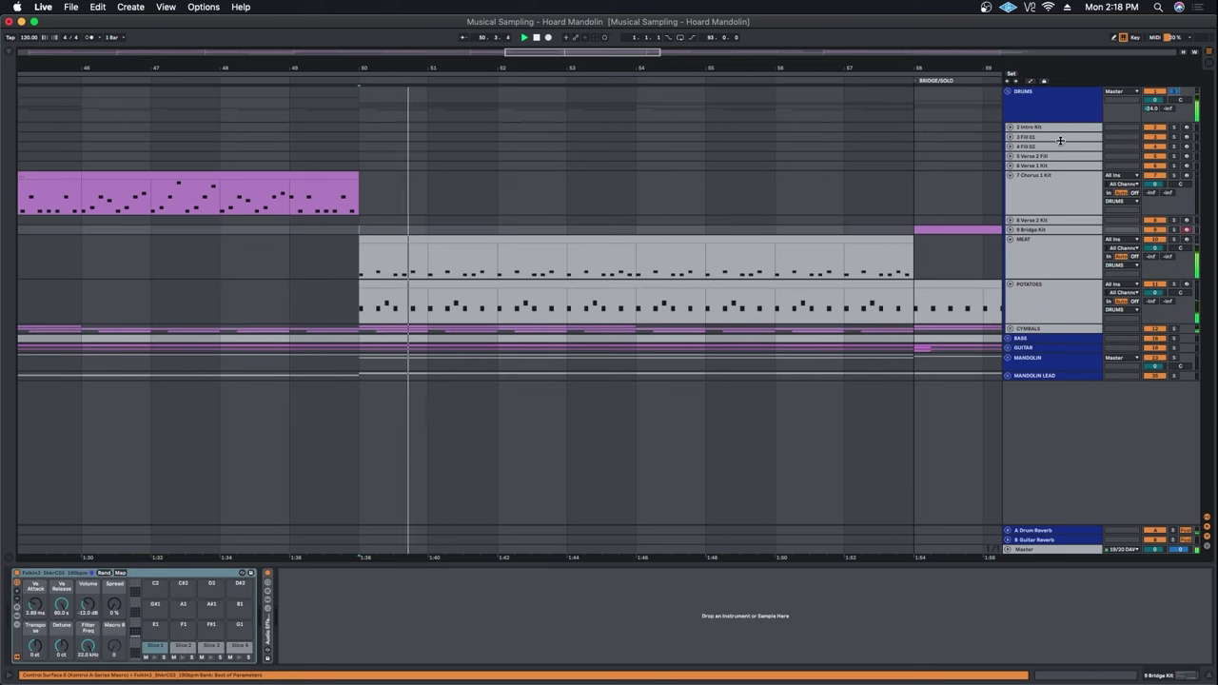
pyautogui.press('-')
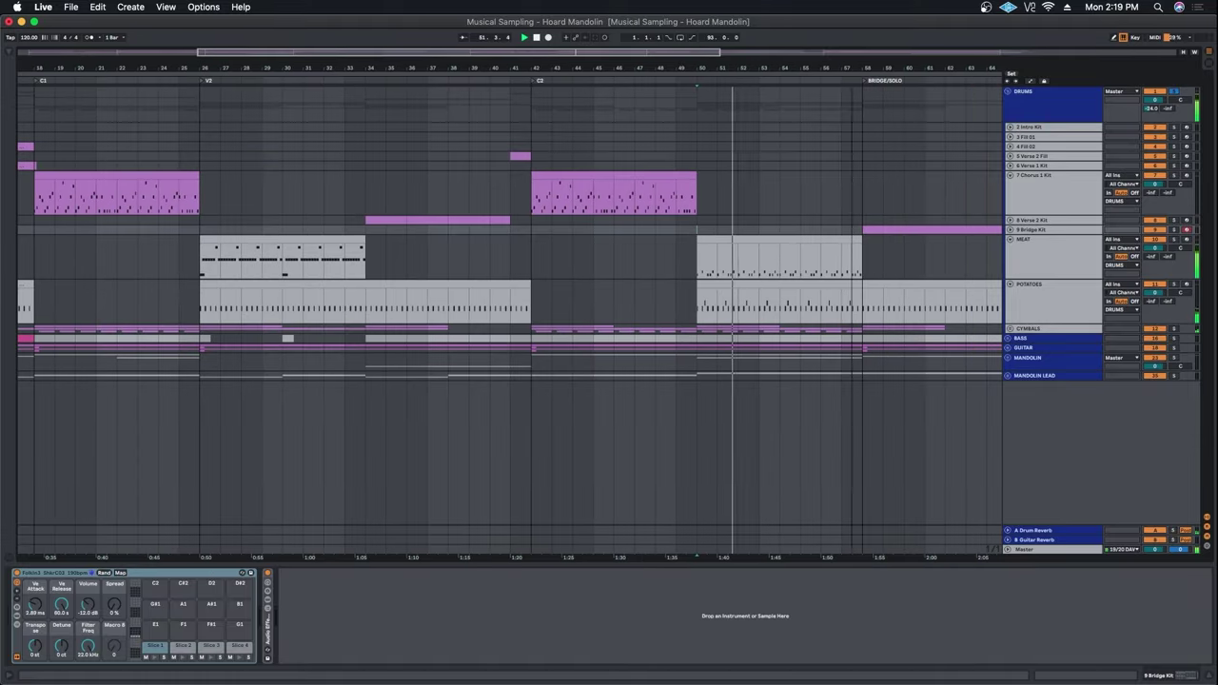
pyautogui.click(613, 146)
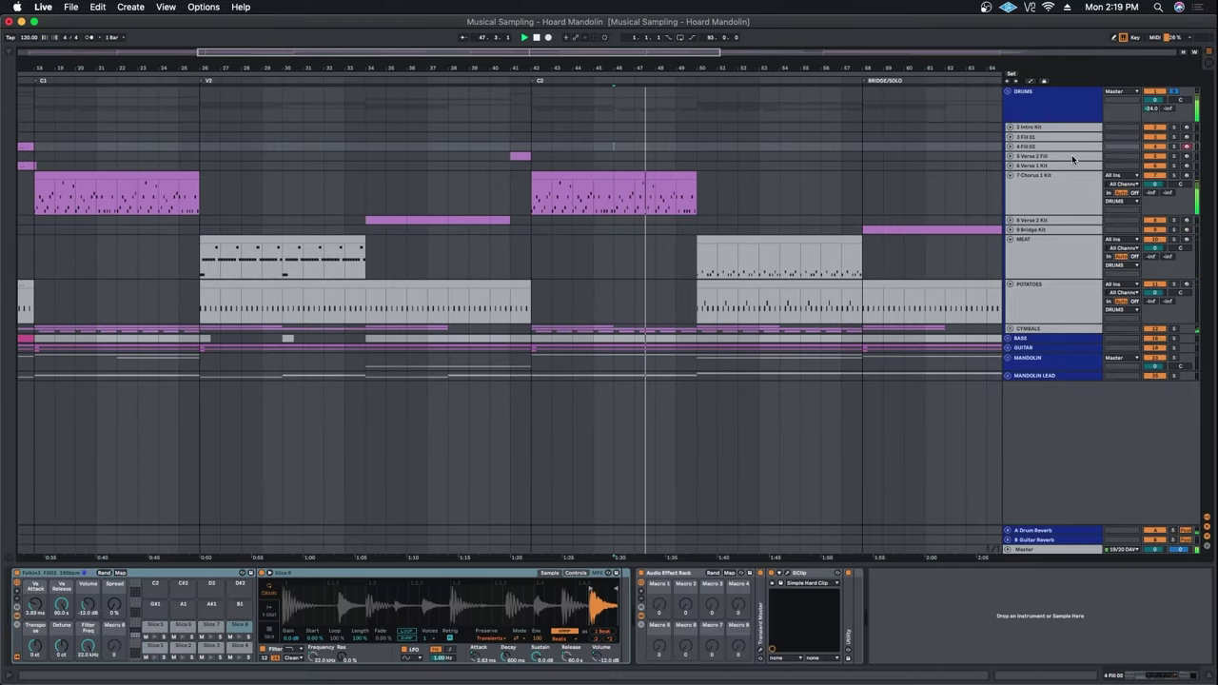
# Step: Fold the Chorus 1 Kit, MEAT and POTATOES tracks, stop playback, unsolo the drums and collapse the DRUMS group
pyautogui.click(1011, 176)
pyautogui.click(1009, 204)
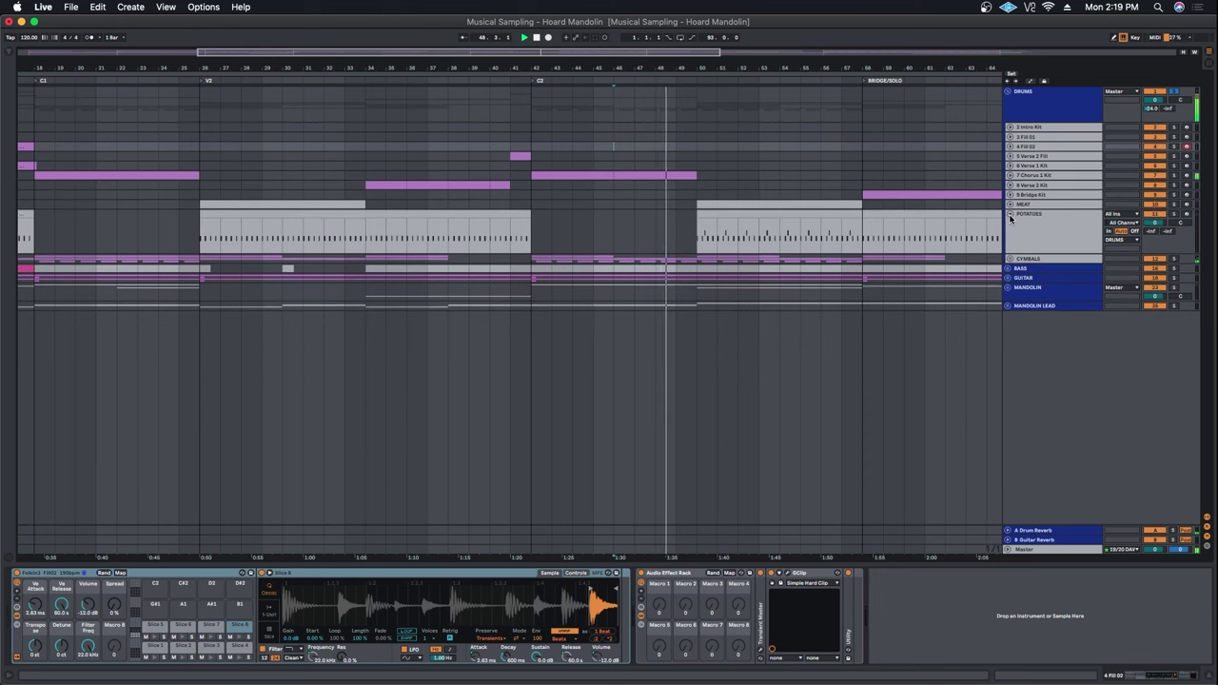
pyautogui.click(1009, 213)
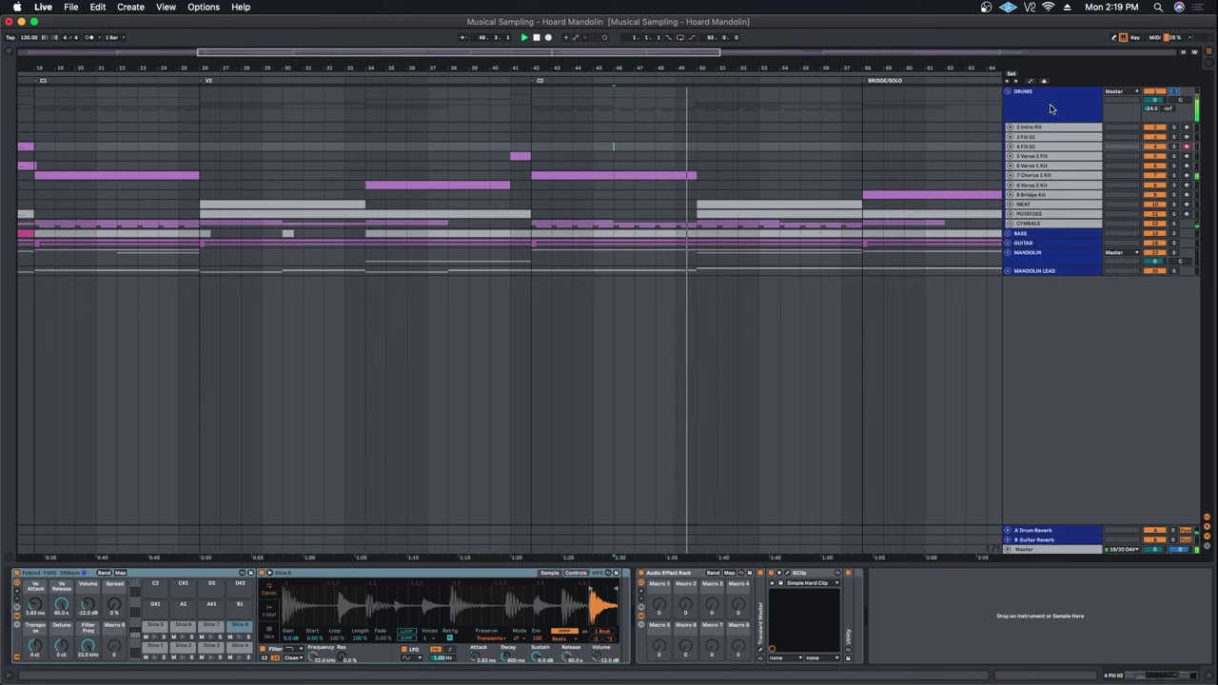
pyautogui.click(1006, 92)
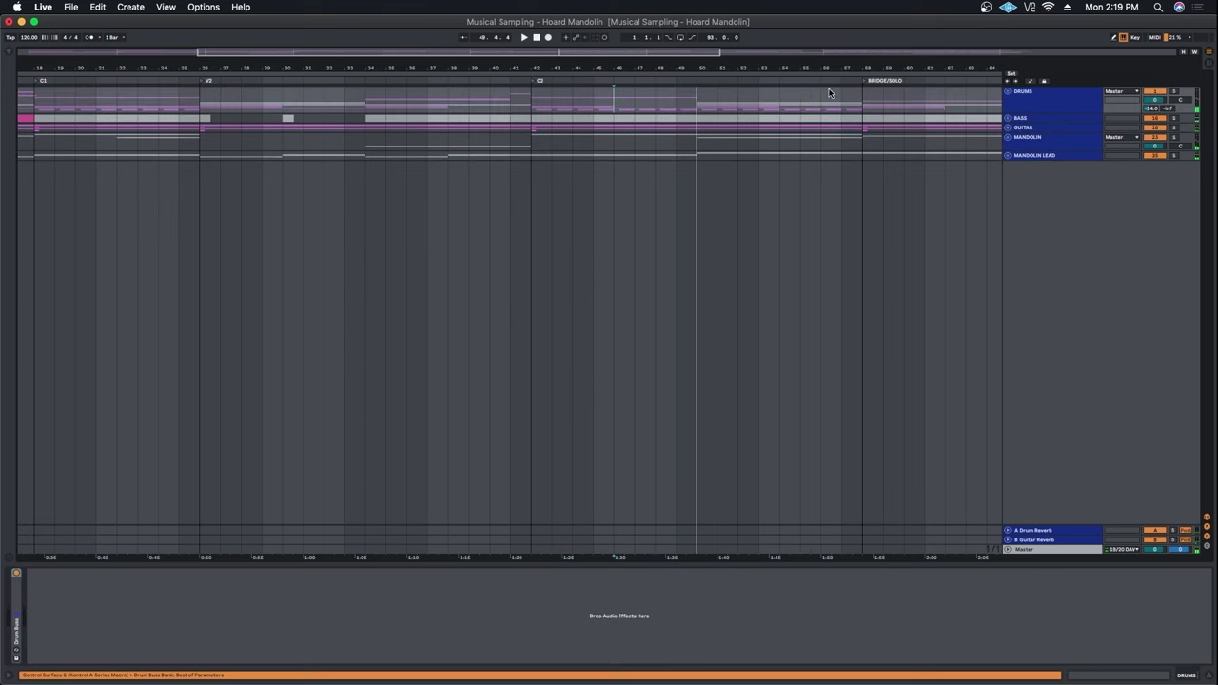
# Step: Show the whole arrangement and place the insert marker on the MANDOLIN LEAD track at bar 86 in the last chorus
pyautogui.press('-')
pyautogui.press('-')
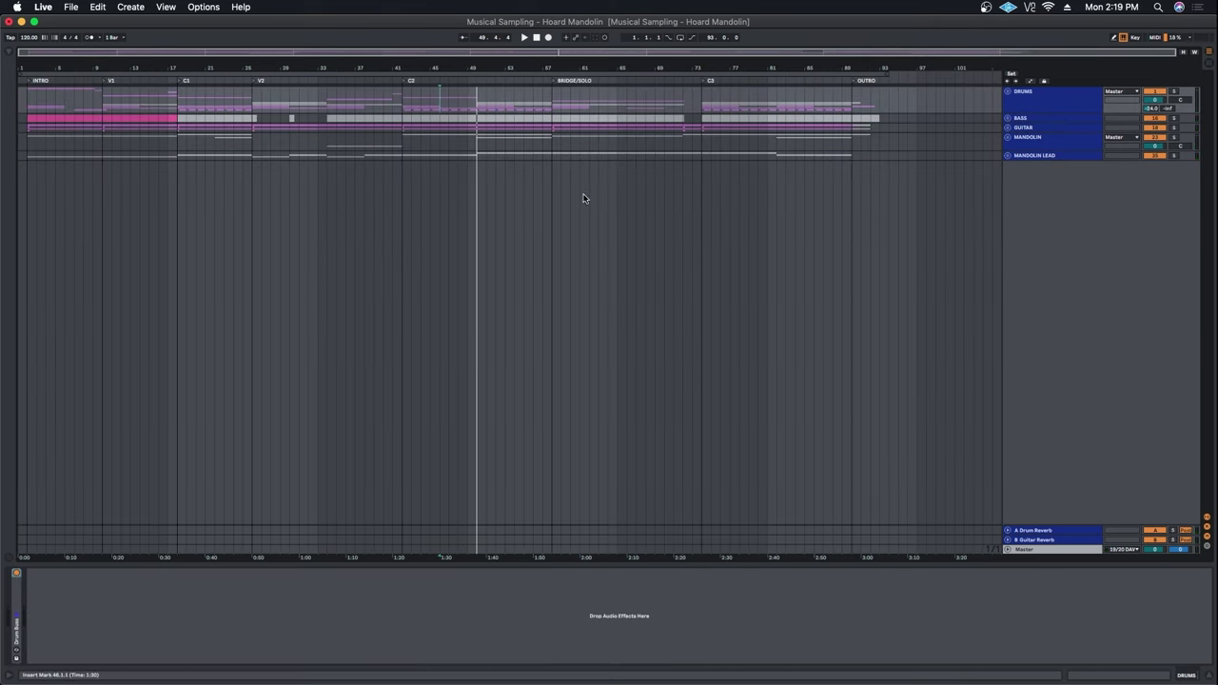
pyautogui.click(616, 155)
pyautogui.click(813, 155)
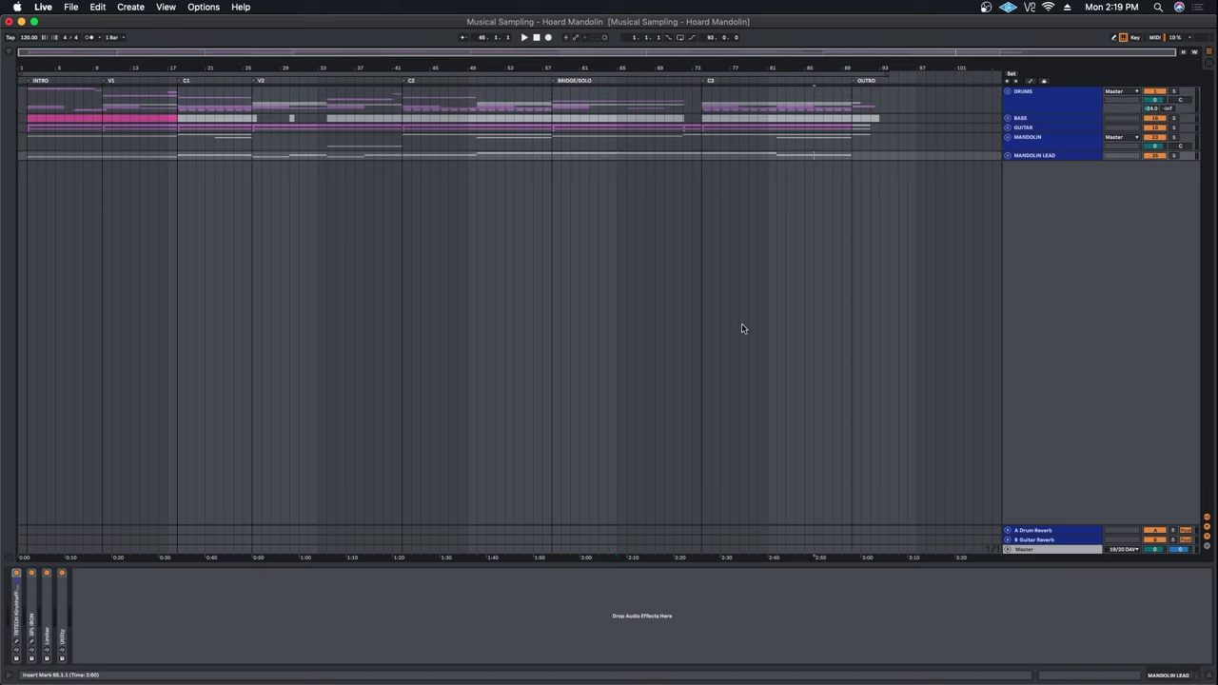